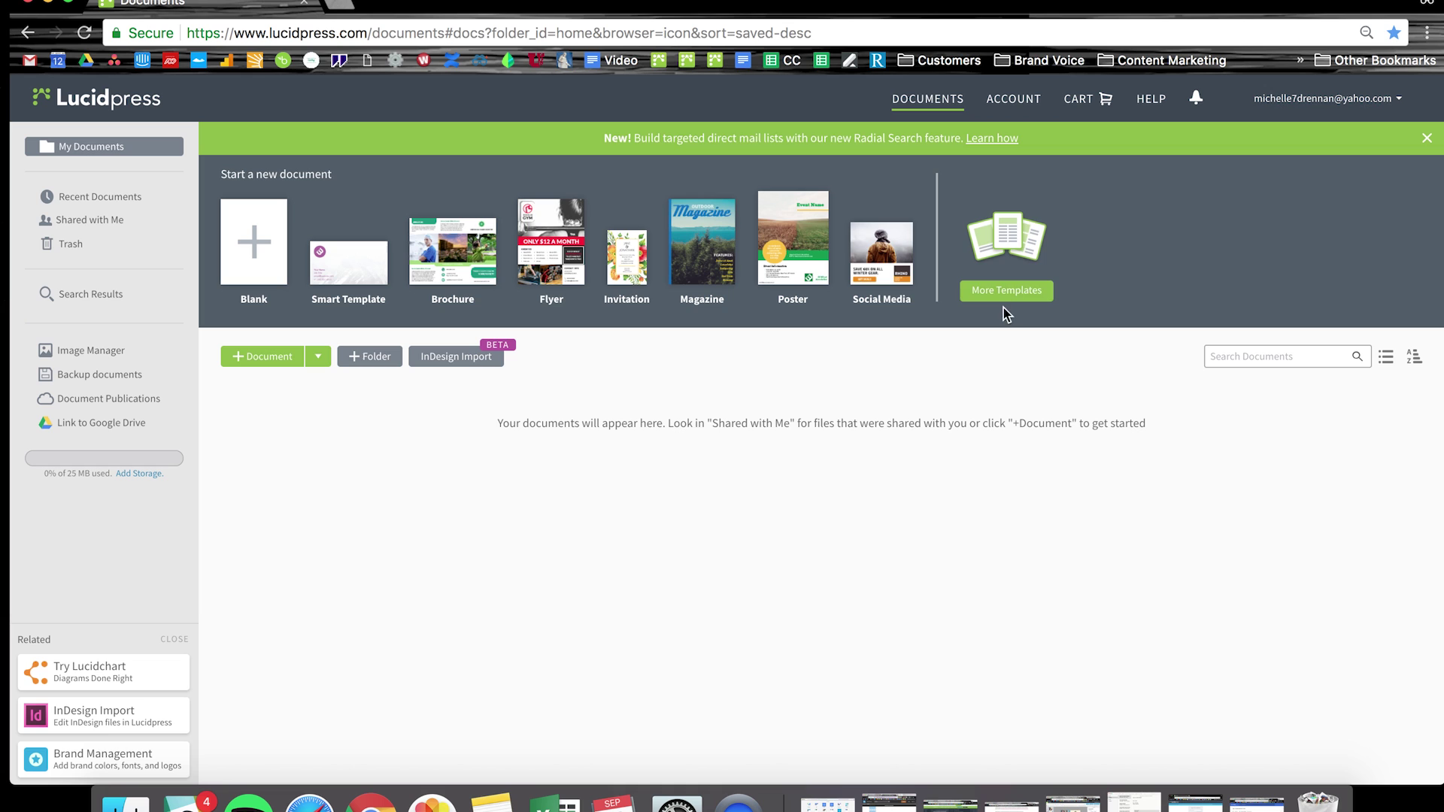
Create a new document from the Real Estate template in the print Flyers category
{"action": "left_click", "coordinate": [1012, 269]}
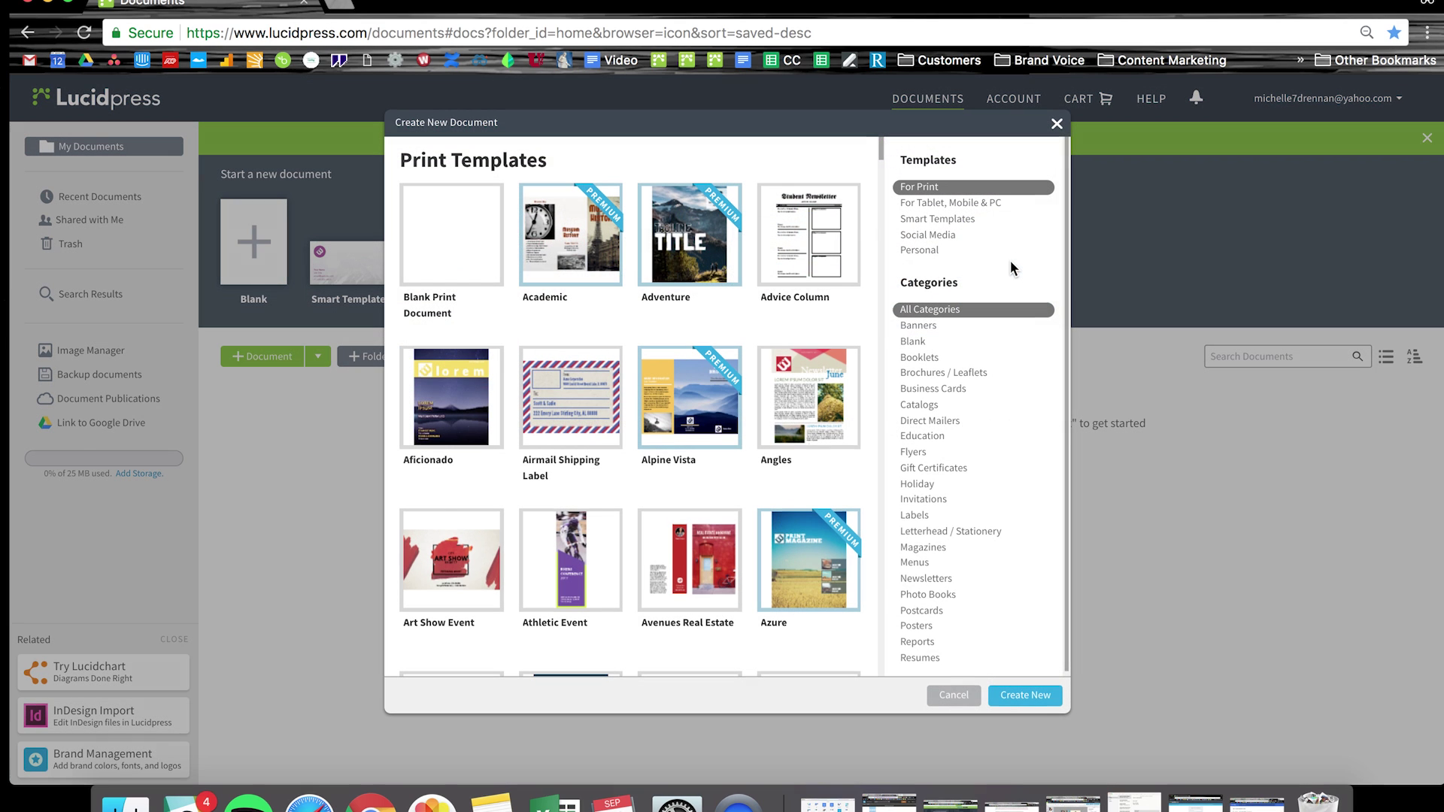
{"action": "left_click", "coordinate": [913, 452]}
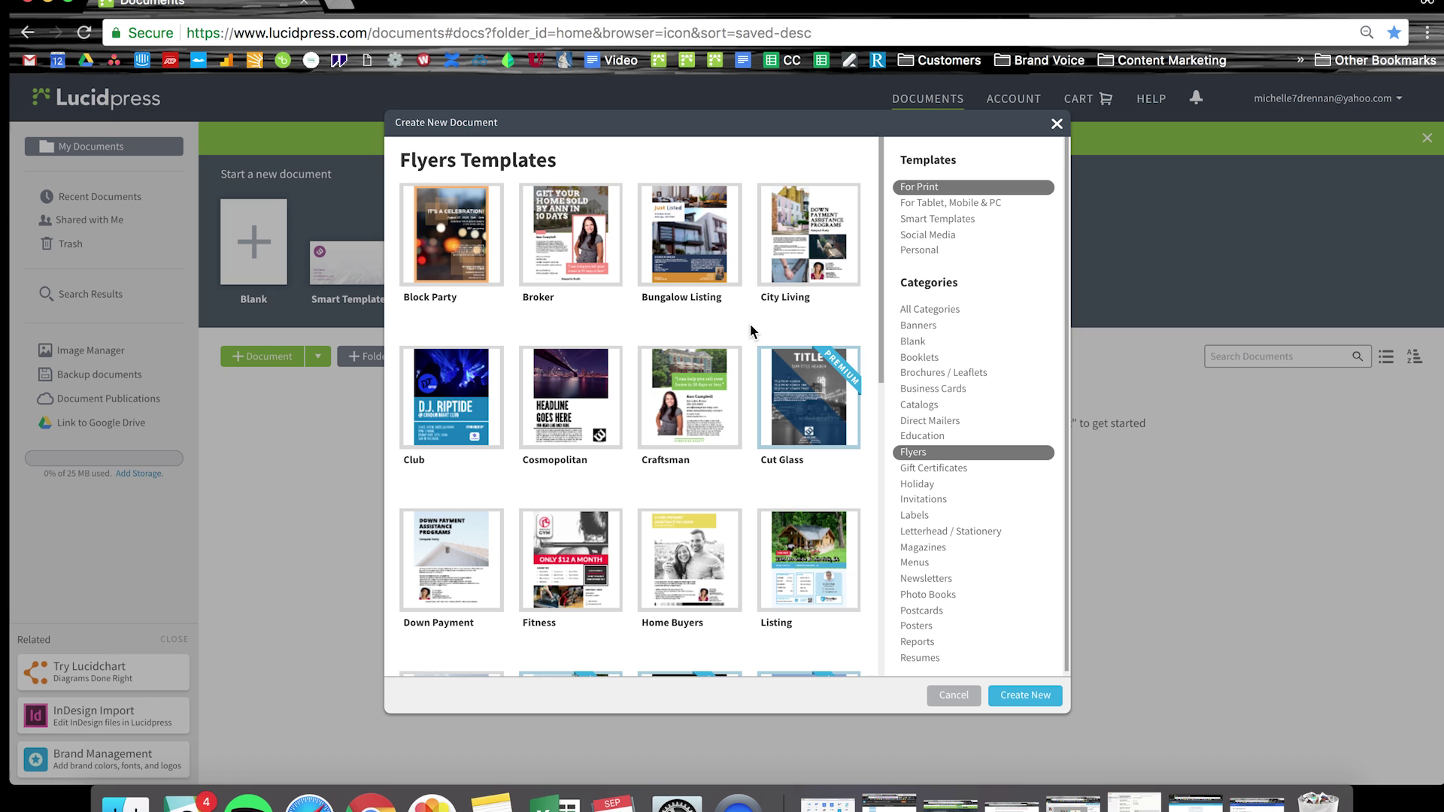
{"action": "scroll", "coordinate": [750, 331], "scroll_direction": "down", "scroll_amount": 3}
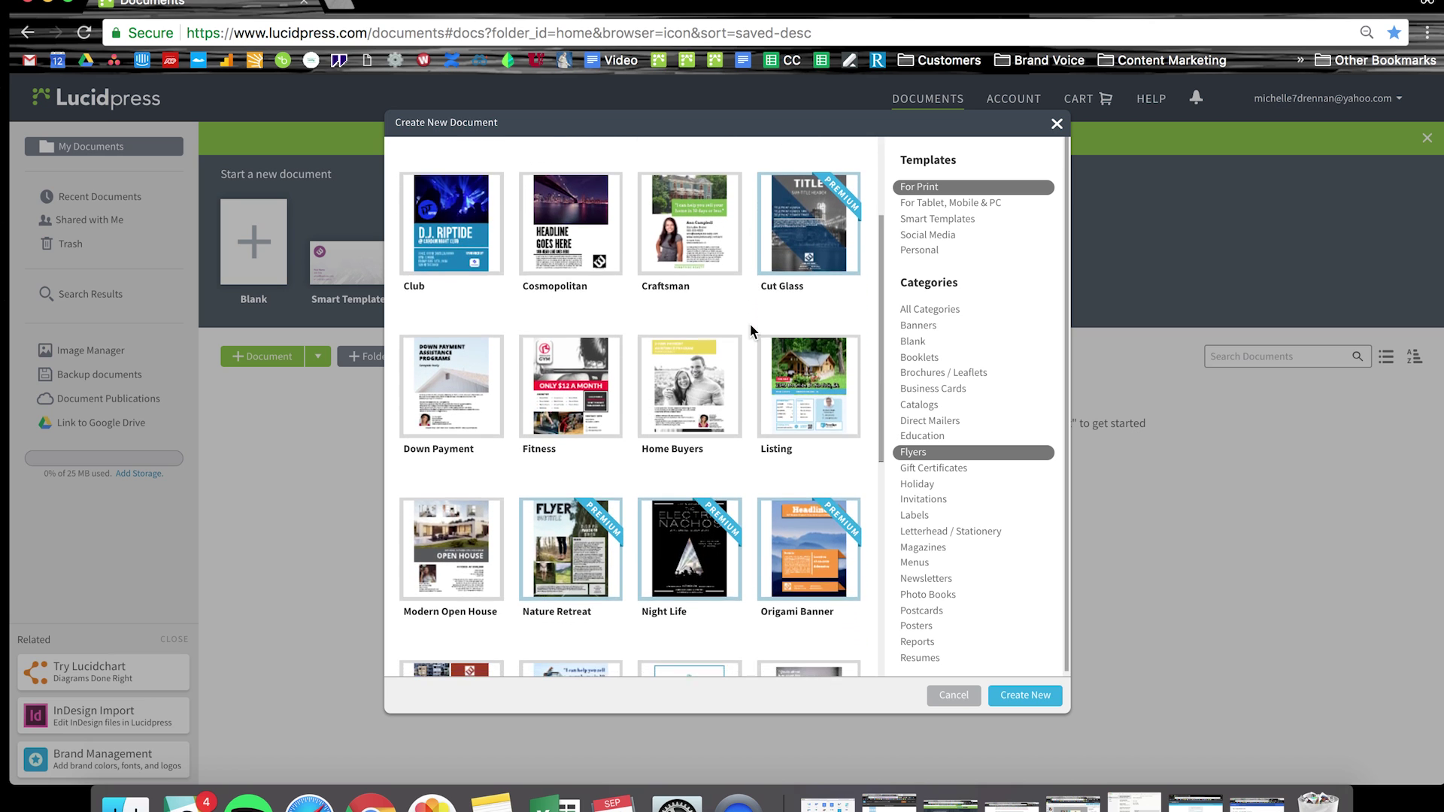
{"action": "scroll", "coordinate": [750, 330], "scroll_direction": "down", "scroll_amount": 5}
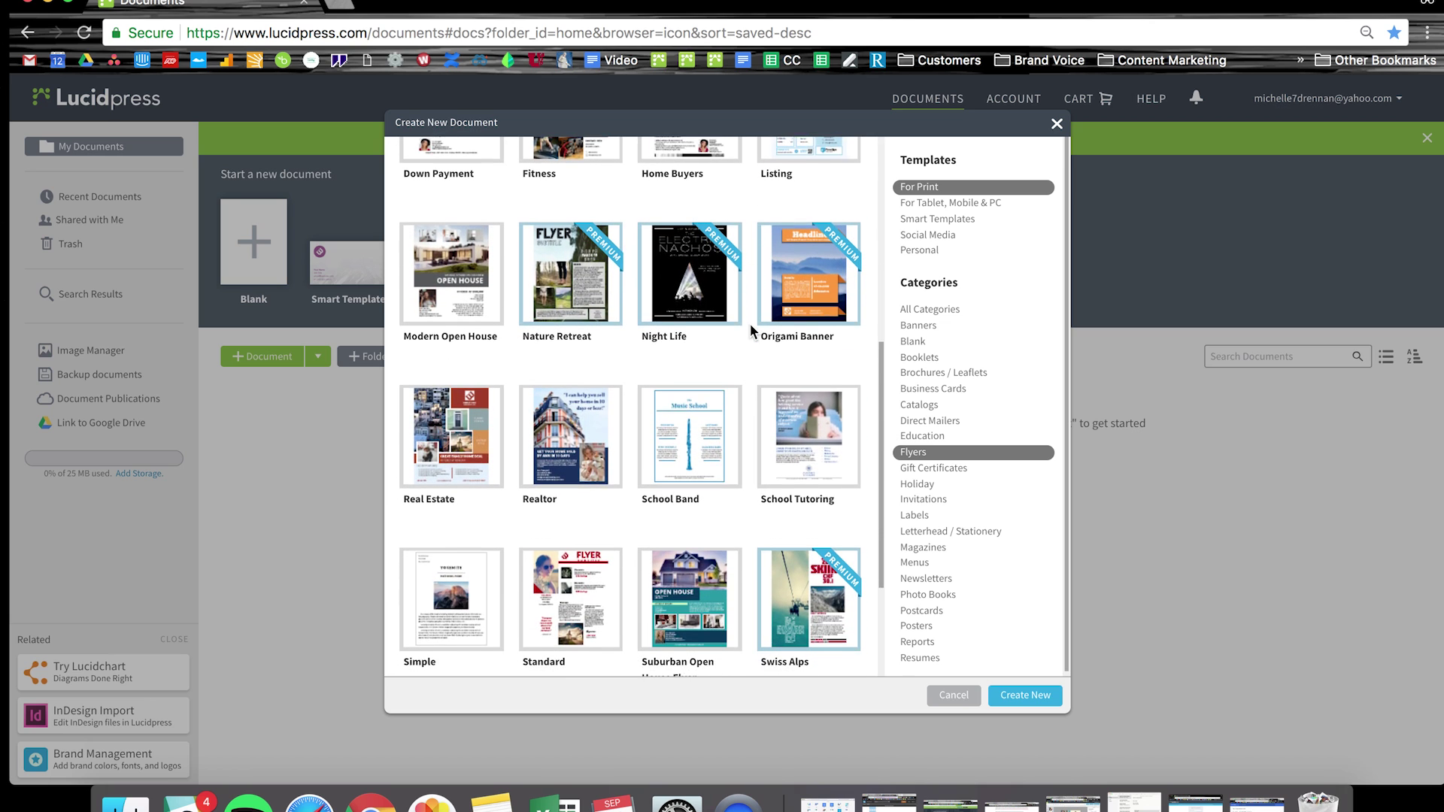
{"action": "scroll", "coordinate": [751, 324], "scroll_direction": "down", "scroll_amount": 3}
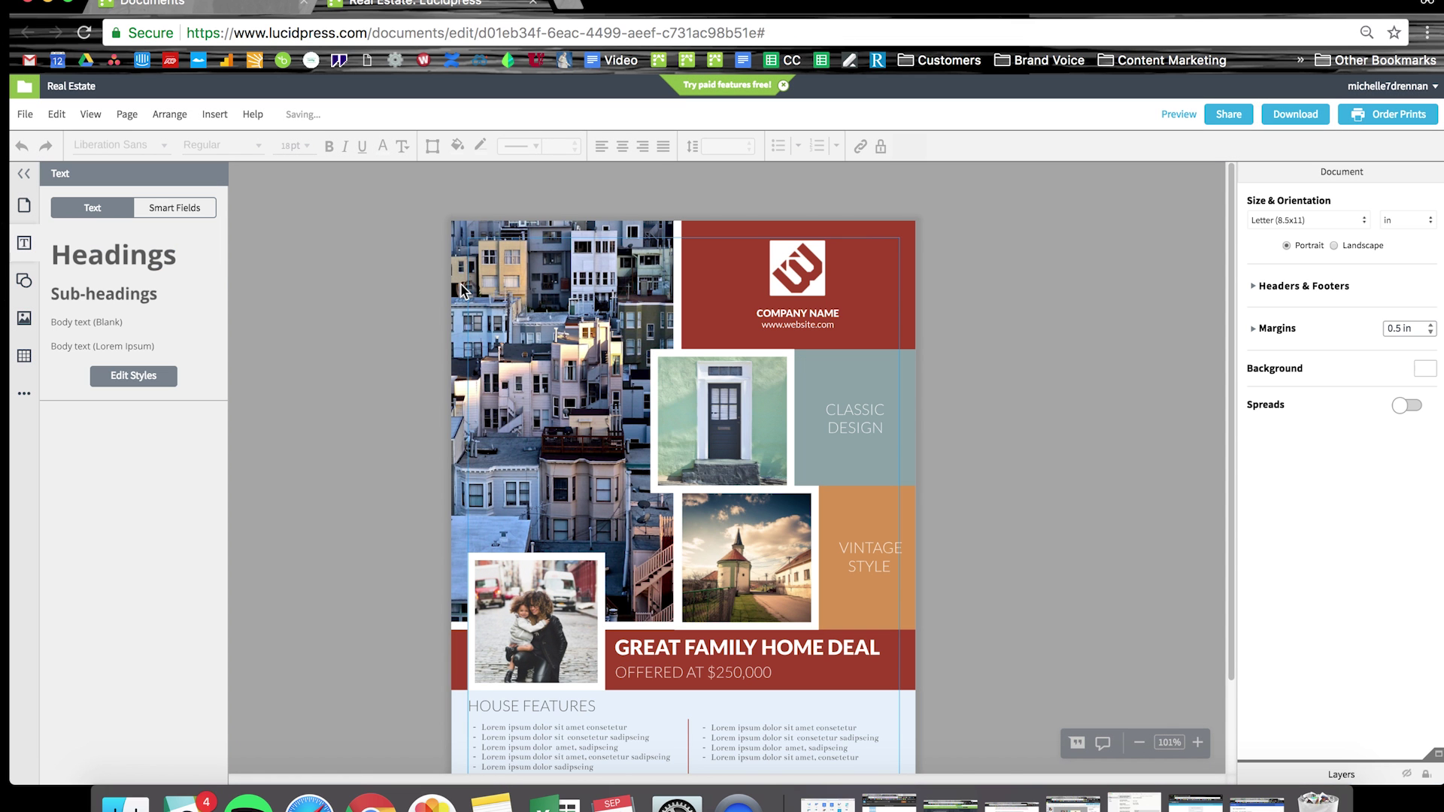
Rename the document as Farmers Market Flyer
{"action": "left_click", "coordinate": [84, 87]}
{"action": "type", "text": "Formers"}
{"action": "key", "text": "Return"}
{"action": "left_click", "coordinate": [363, 302]}
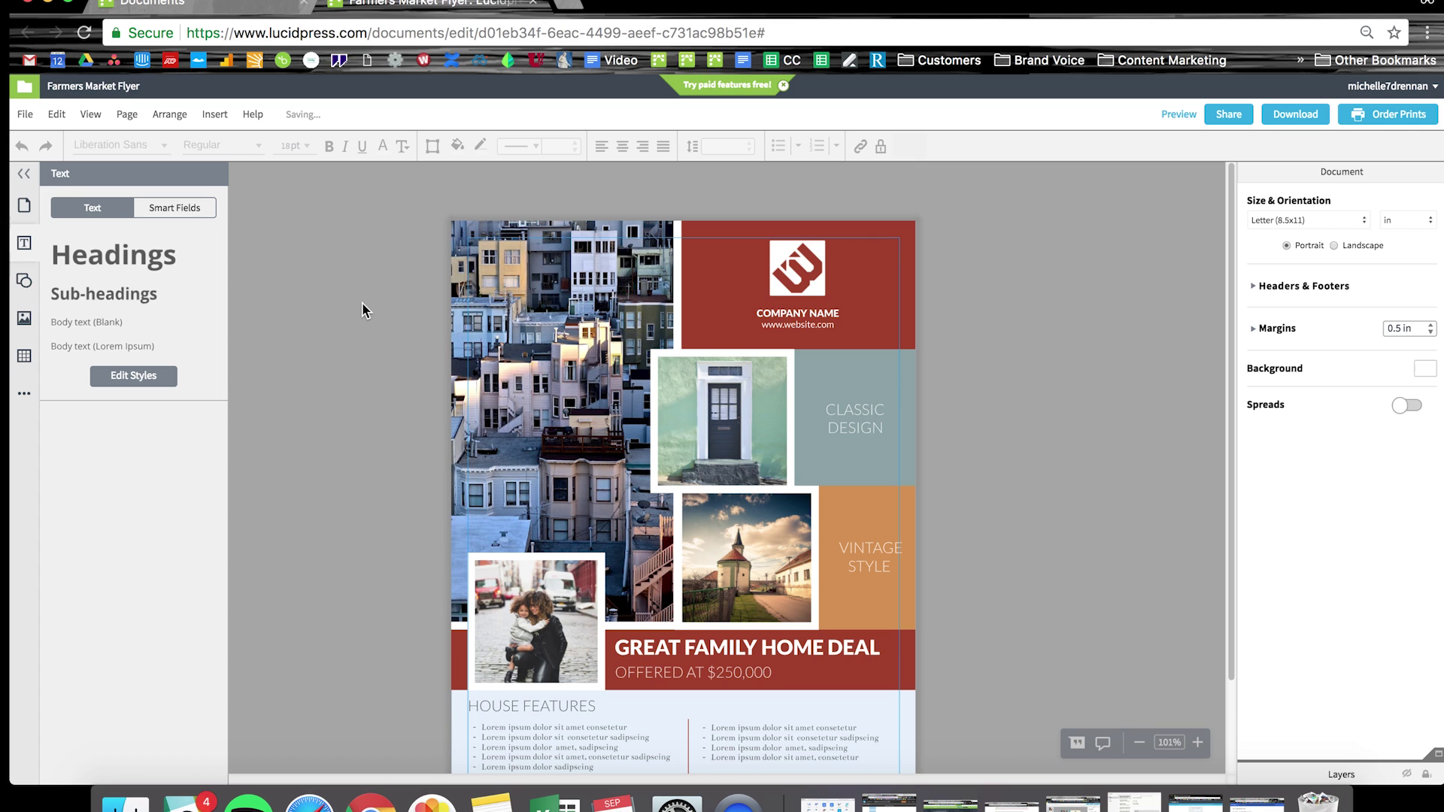
Choose Letter (8.5x11) as the flyer's page size
{"action": "scroll", "coordinate": [363, 302], "scroll_direction": "down", "scroll_amount": 2}
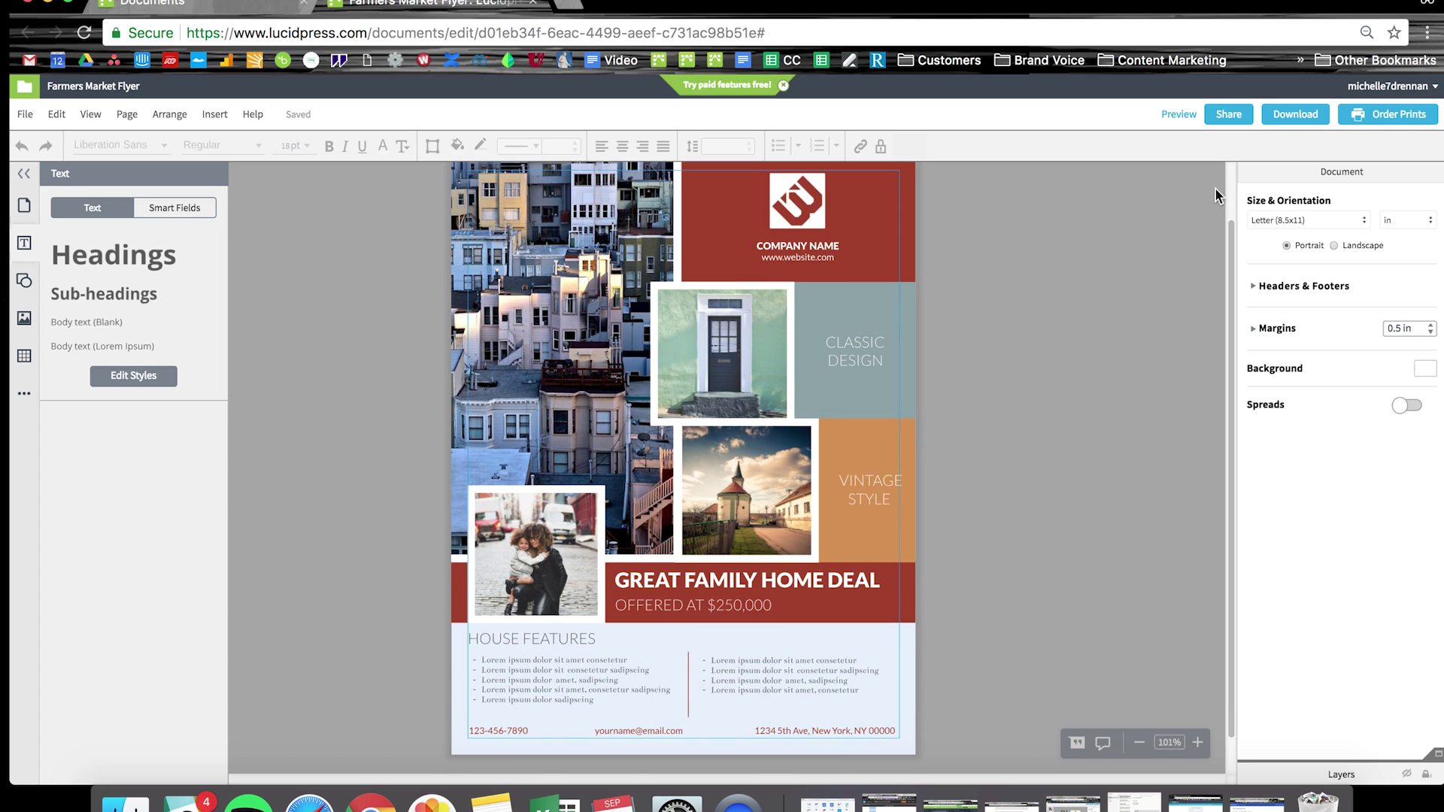
{"action": "left_click", "coordinate": [1307, 219]}
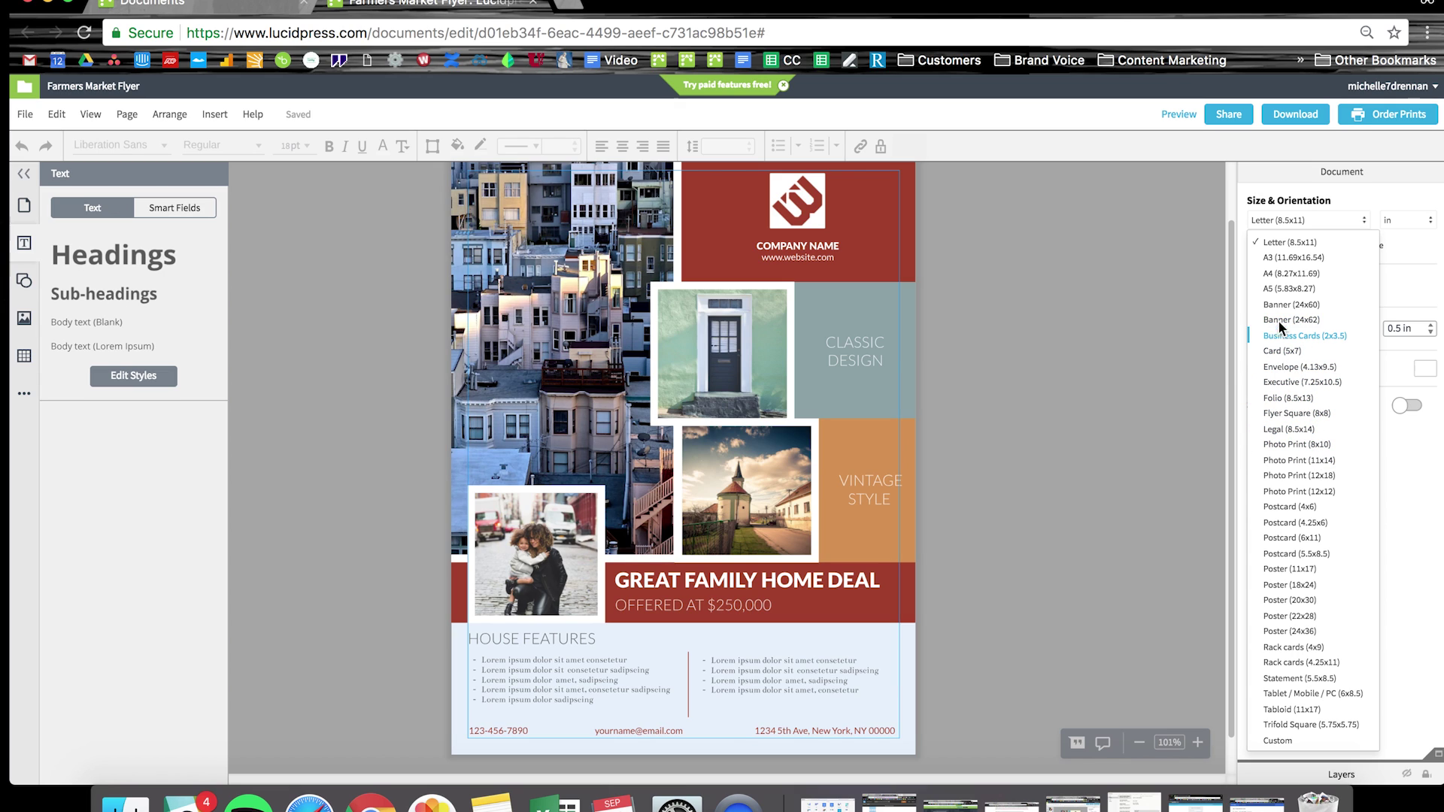
{"action": "left_click", "coordinate": [1274, 241]}
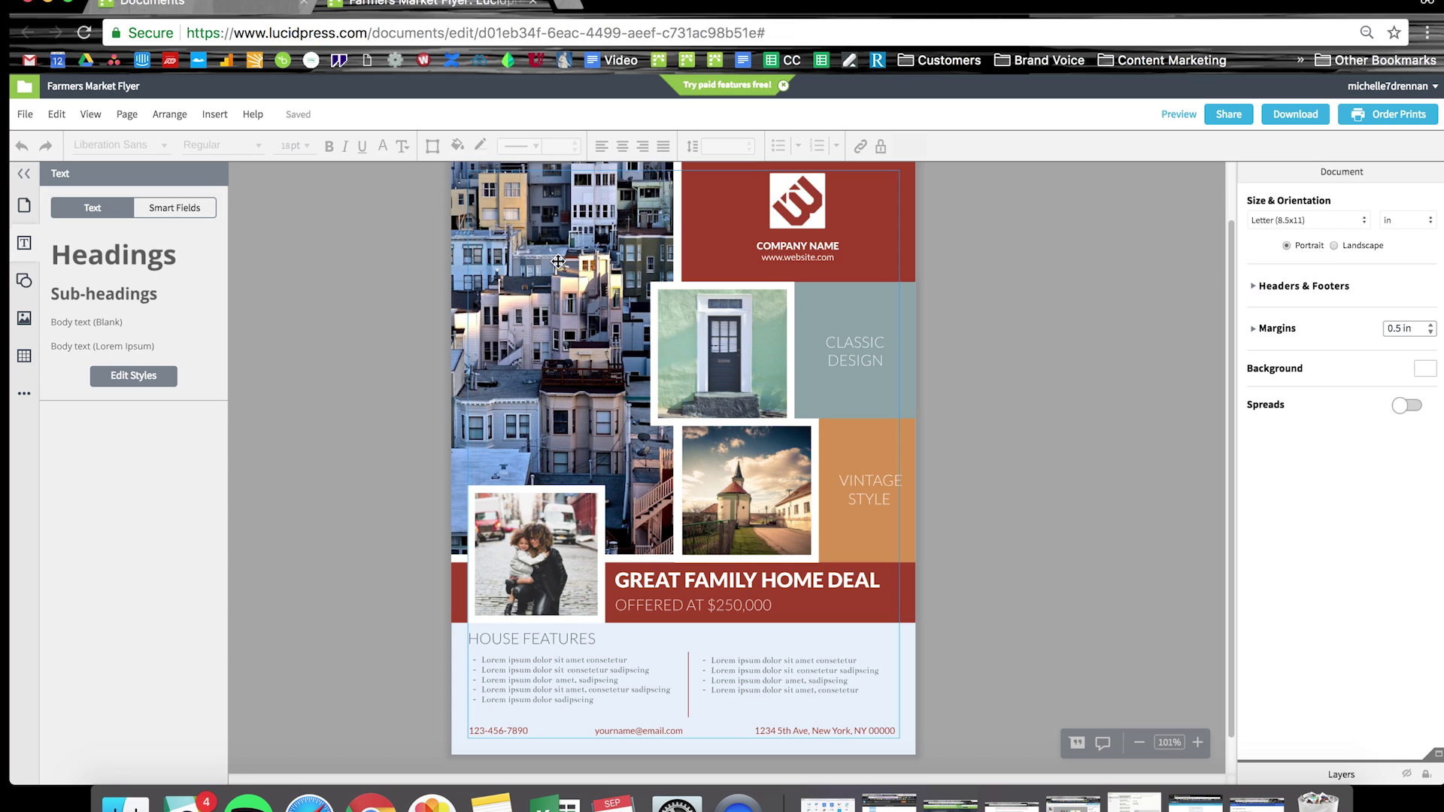
Hide the page margin guides and turn them back on
{"action": "left_click", "coordinate": [91, 116]}
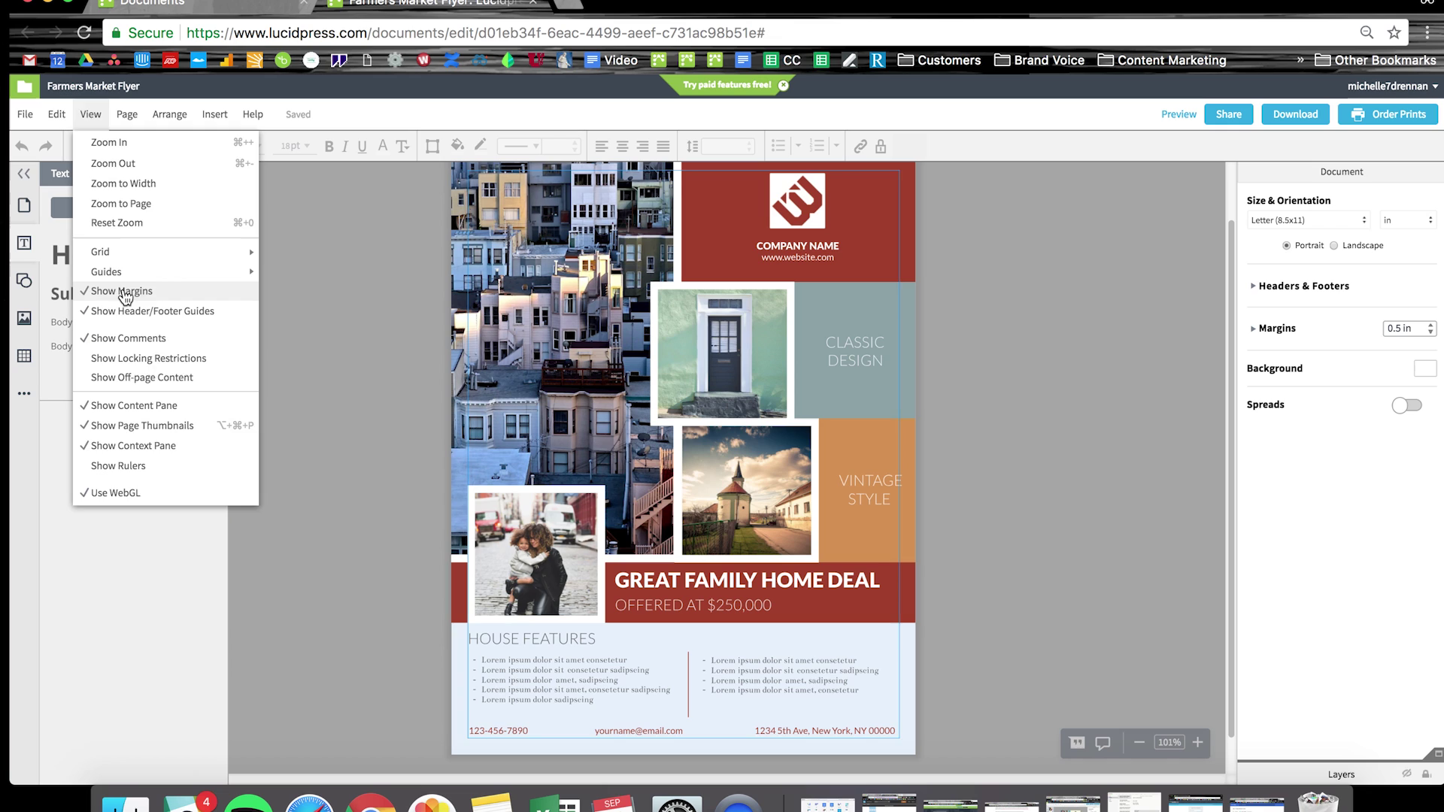
{"action": "left_click", "coordinate": [124, 294]}
{"action": "left_click", "coordinate": [91, 114]}
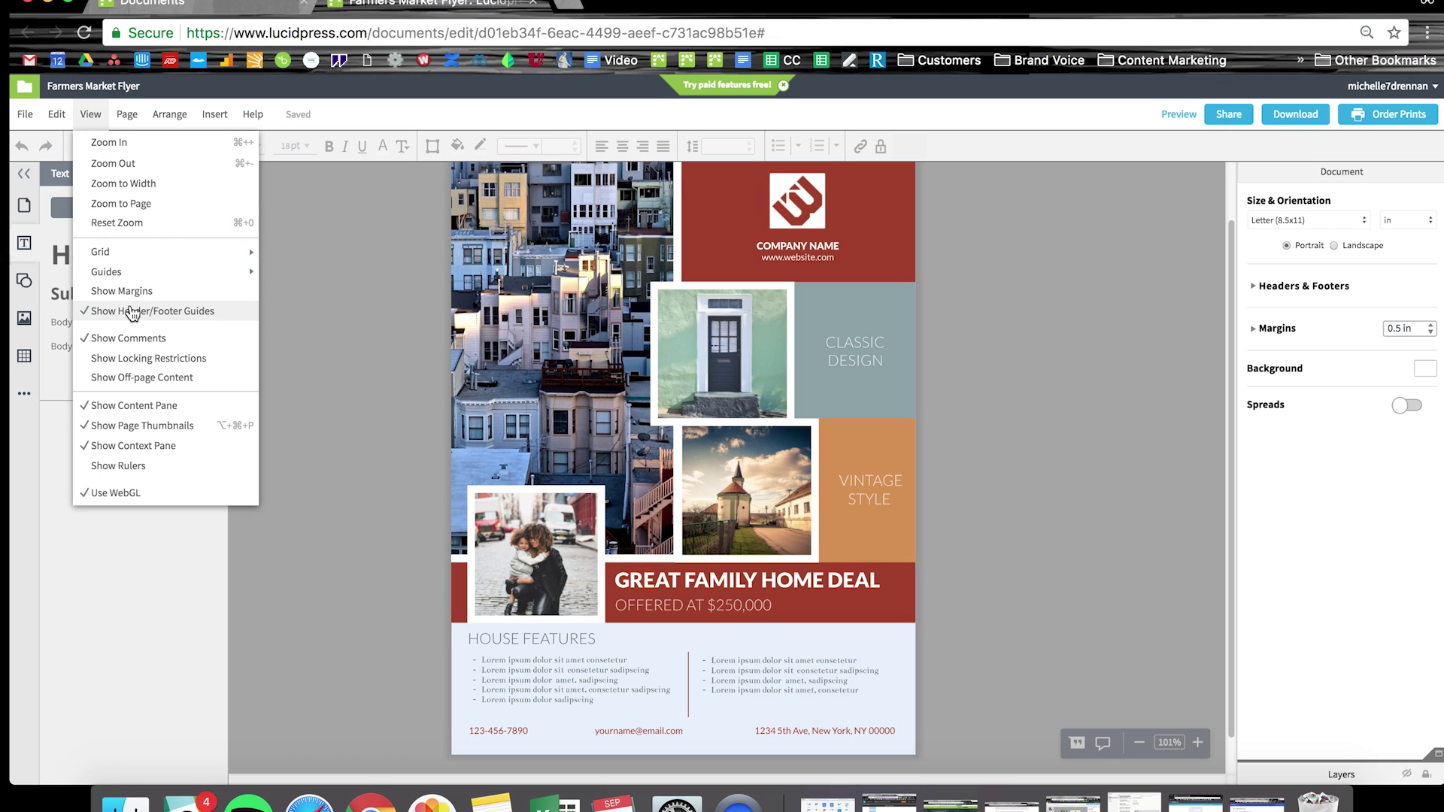
{"action": "left_click", "coordinate": [128, 293]}
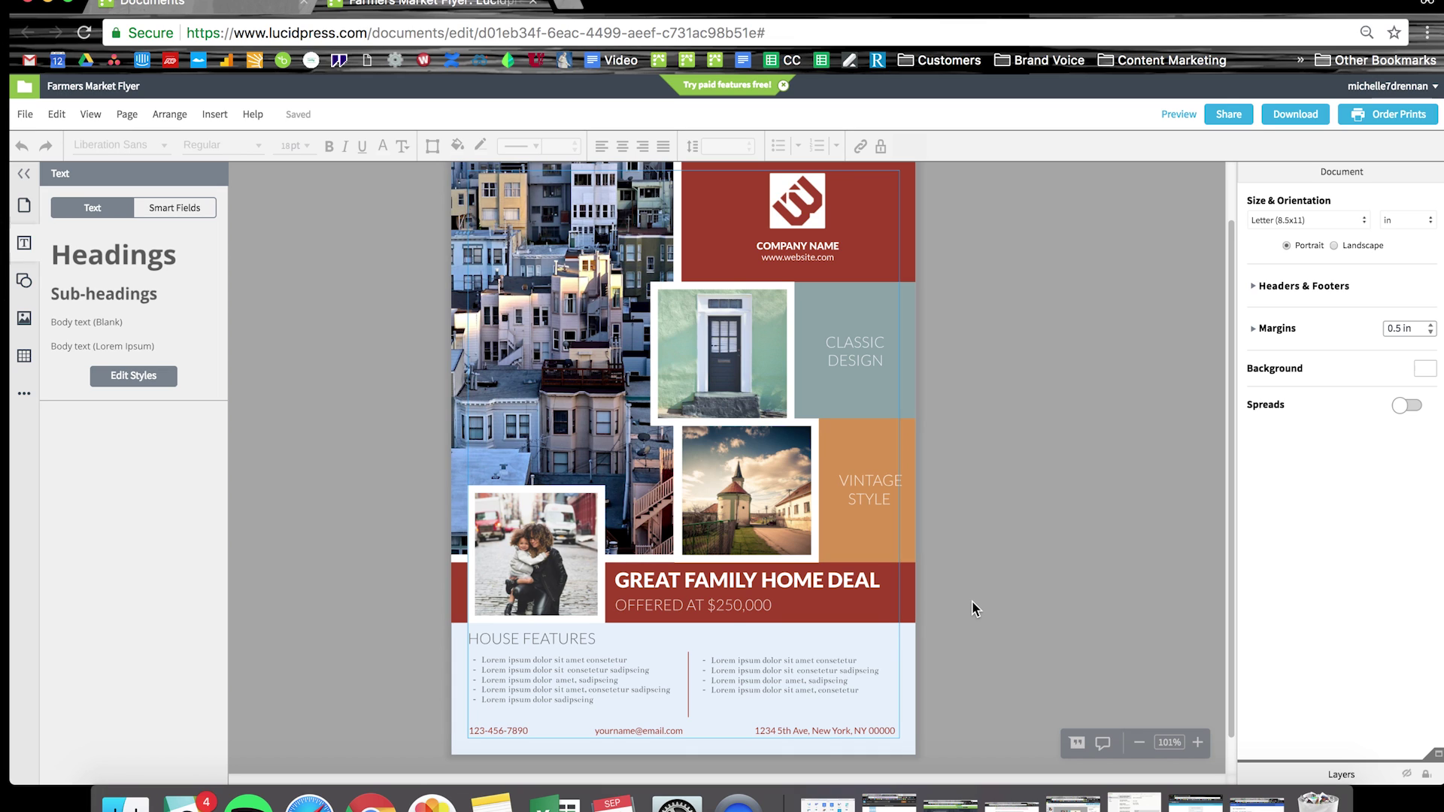
Replace the large building photo with shopper.jpeg from the untitled folder in Finder
{"action": "scroll", "coordinate": [974, 606], "scroll_direction": "up", "scroll_amount": 2}
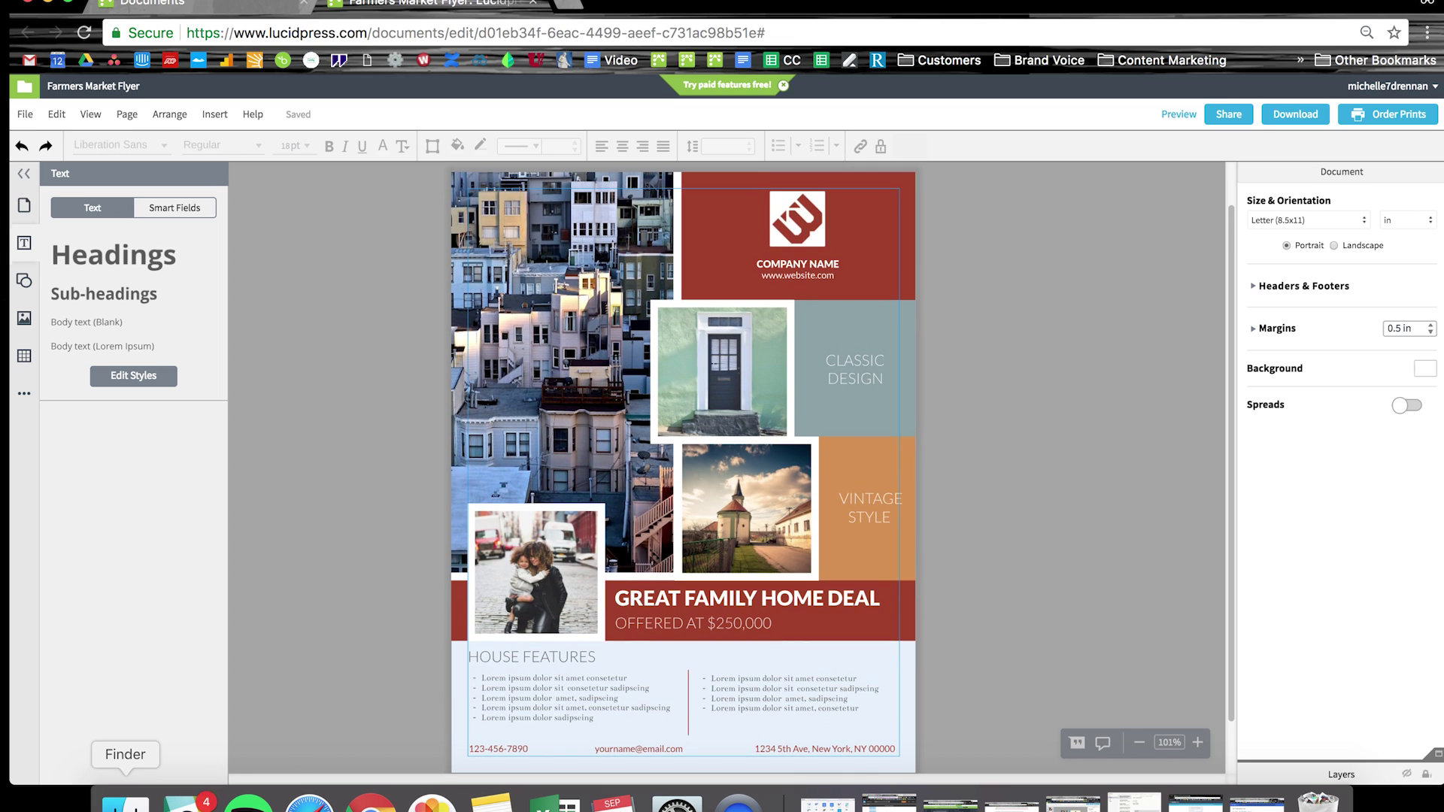
{"action": "left_click", "coordinate": [126, 799]}
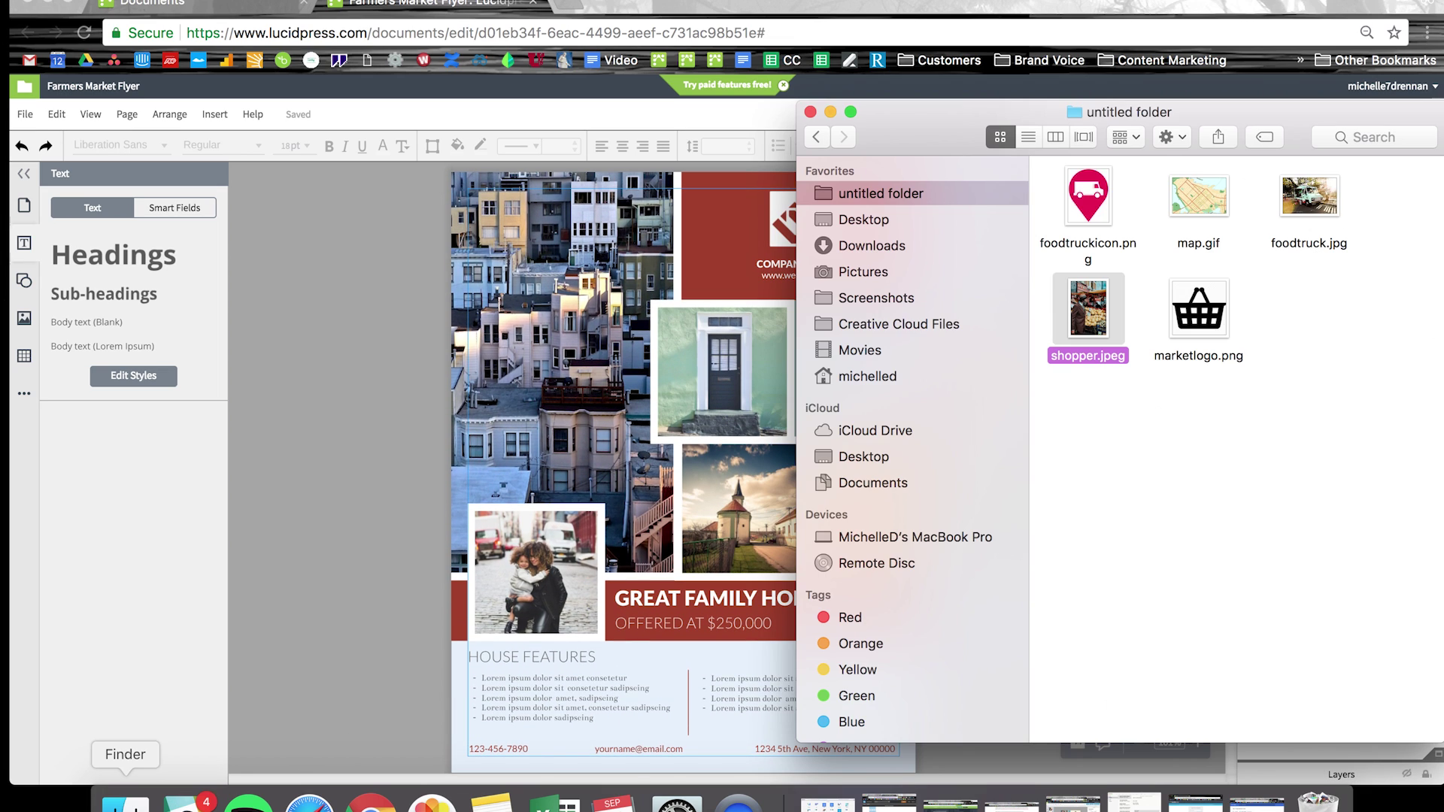
{"action": "left_click", "coordinate": [1121, 512]}
{"action": "left_click_drag", "start_coordinate": [1094, 331], "coordinate": [588, 394]}
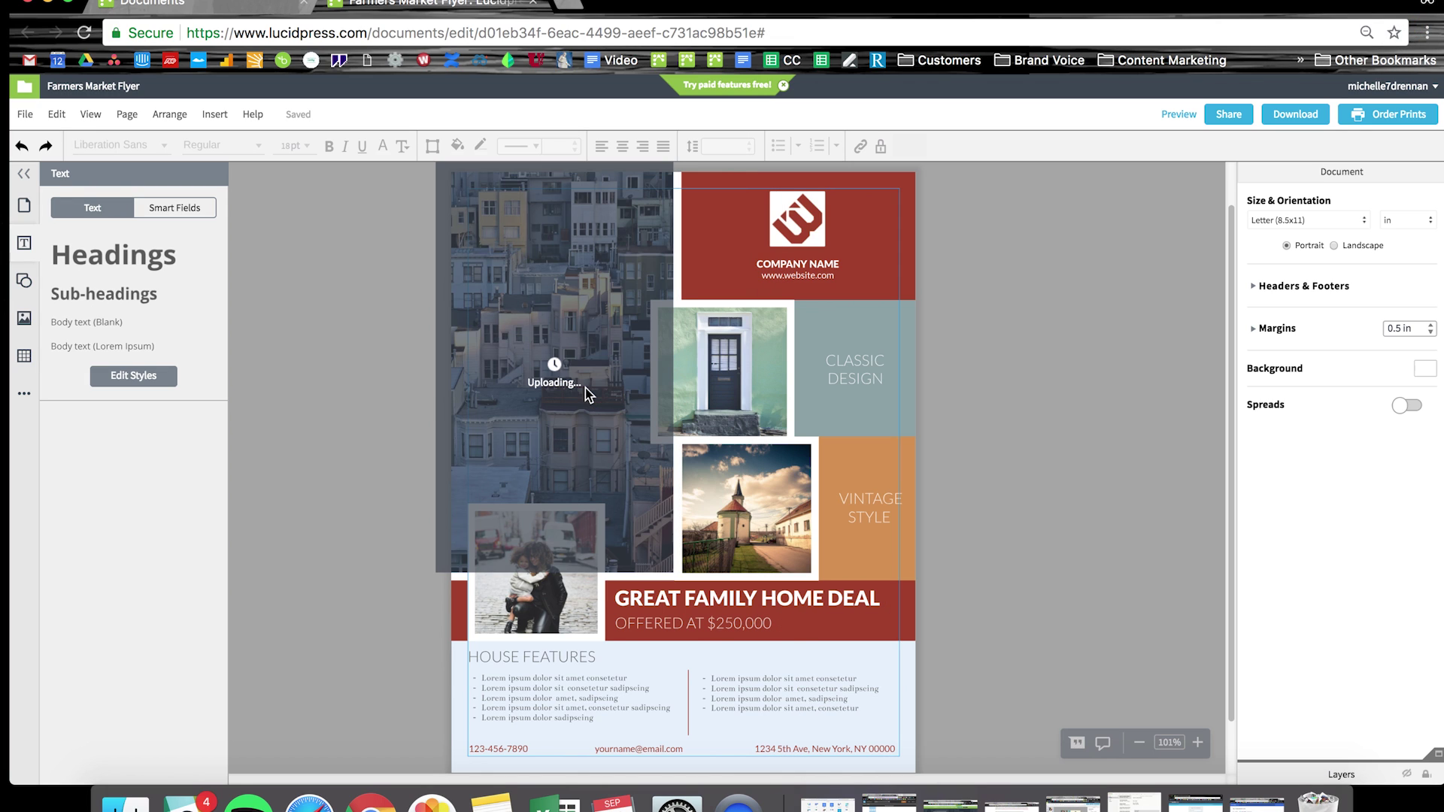
Crop the shopper photo, shifting and enlarging the image slightly within its mask
{"action": "left_click", "coordinate": [1409, 242]}
{"action": "left_click_drag", "start_coordinate": [575, 459], "coordinate": [583, 446]}
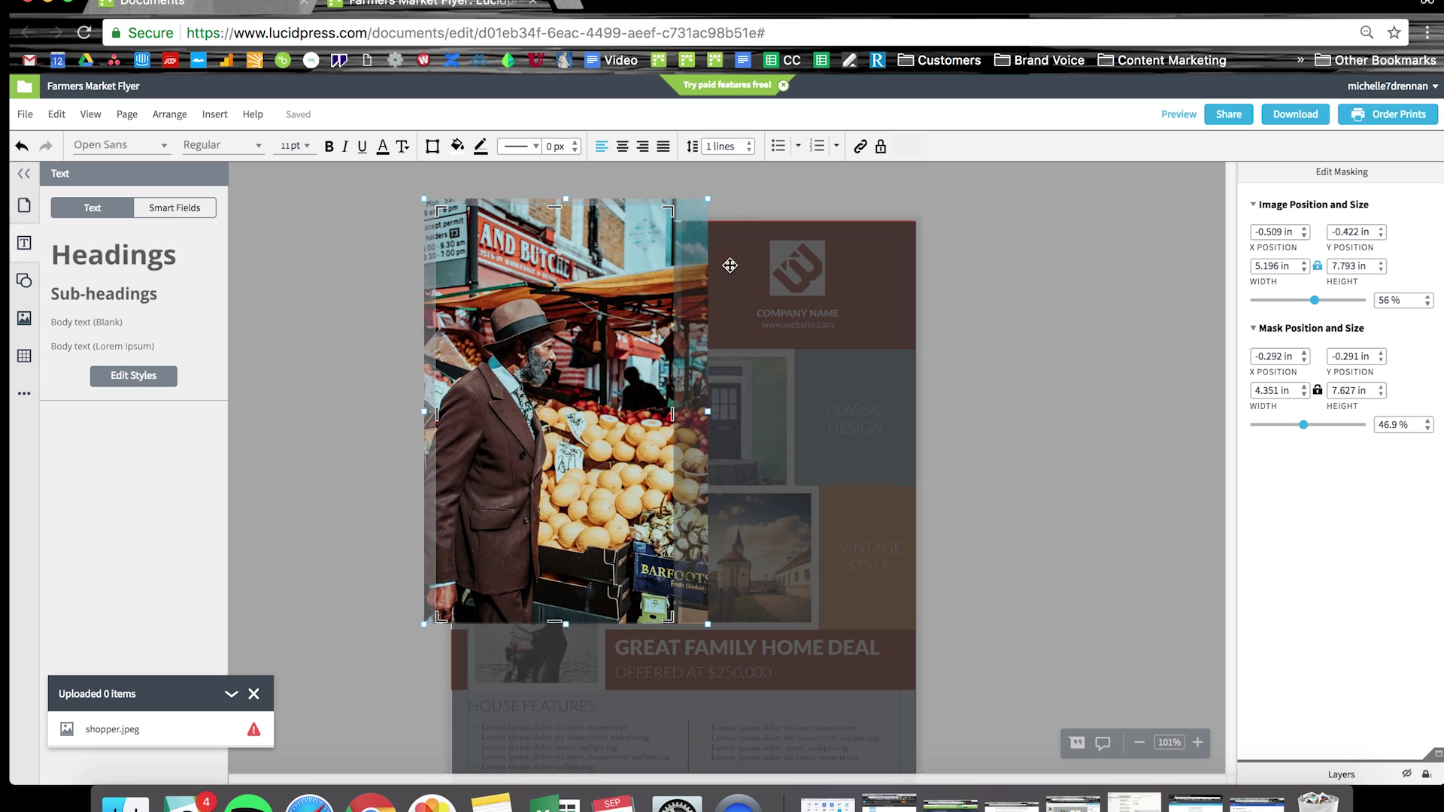
{"action": "left_click_drag", "start_coordinate": [709, 201], "coordinate": [721, 185]}
{"action": "left_click", "coordinate": [728, 195]}
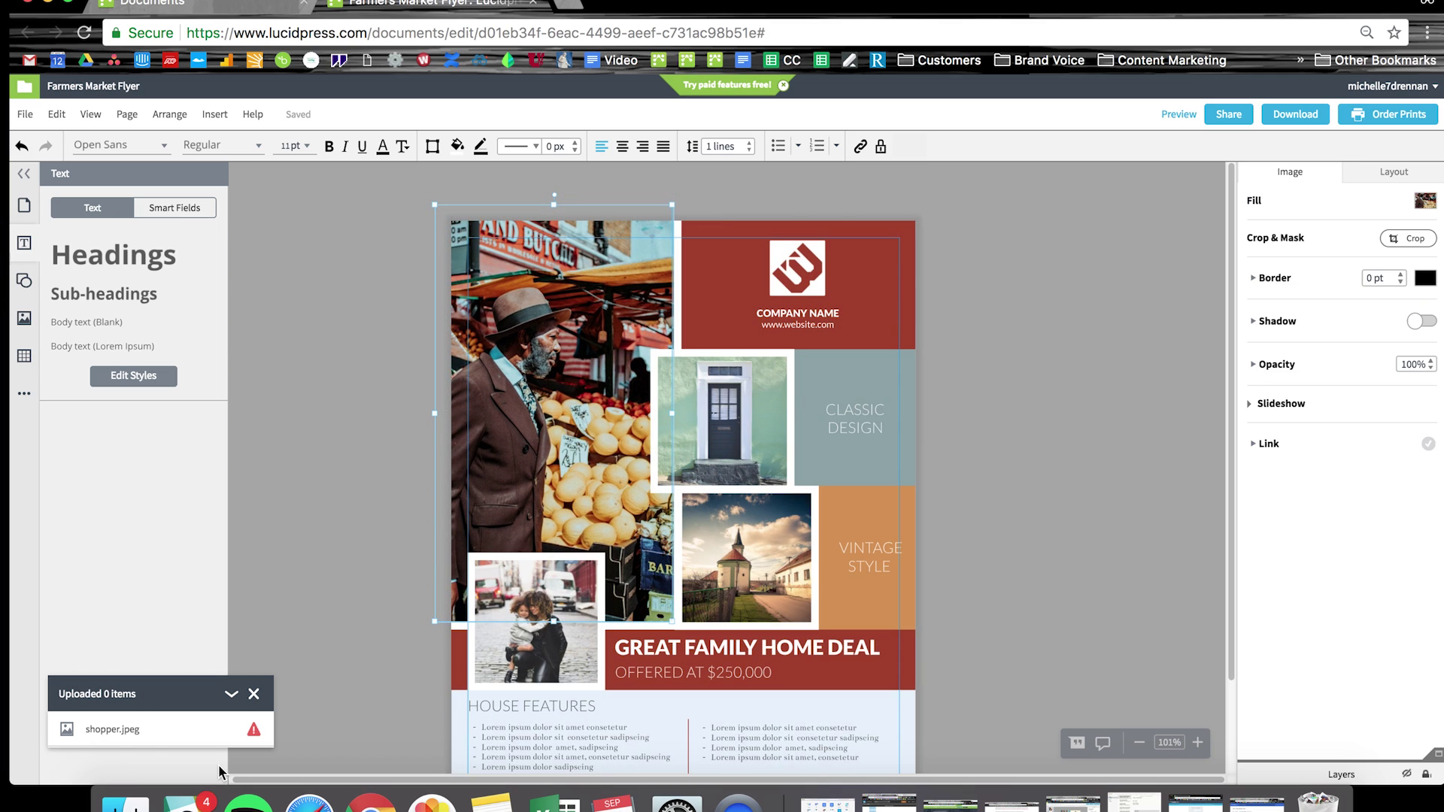
Replace the green door photo with foodtruck.jpg from the untitled folder in Finder
{"action": "left_click", "coordinate": [125, 799]}
{"action": "left_click_drag", "start_coordinate": [1299, 246], "coordinate": [756, 425]}
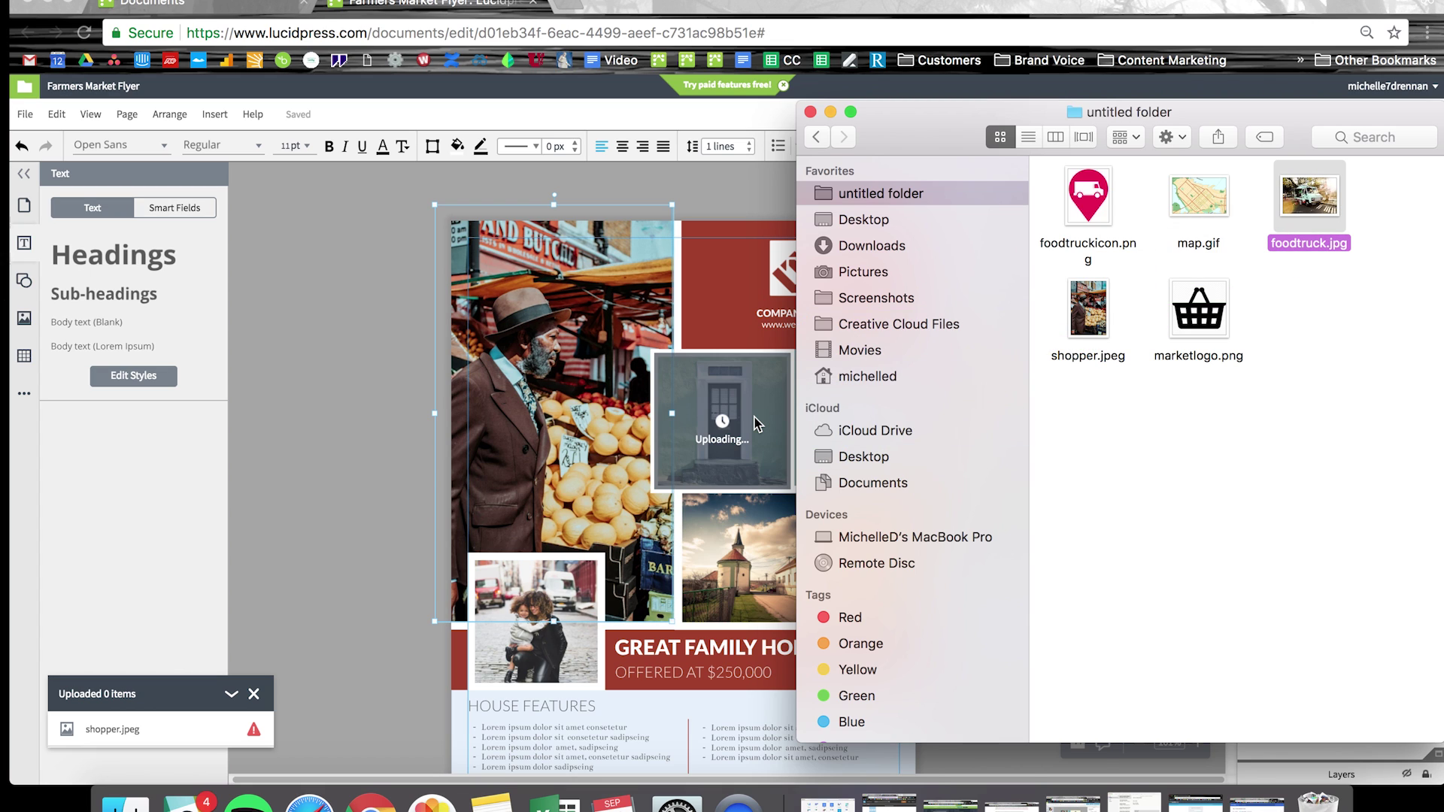
{"action": "left_click", "coordinate": [388, 451]}
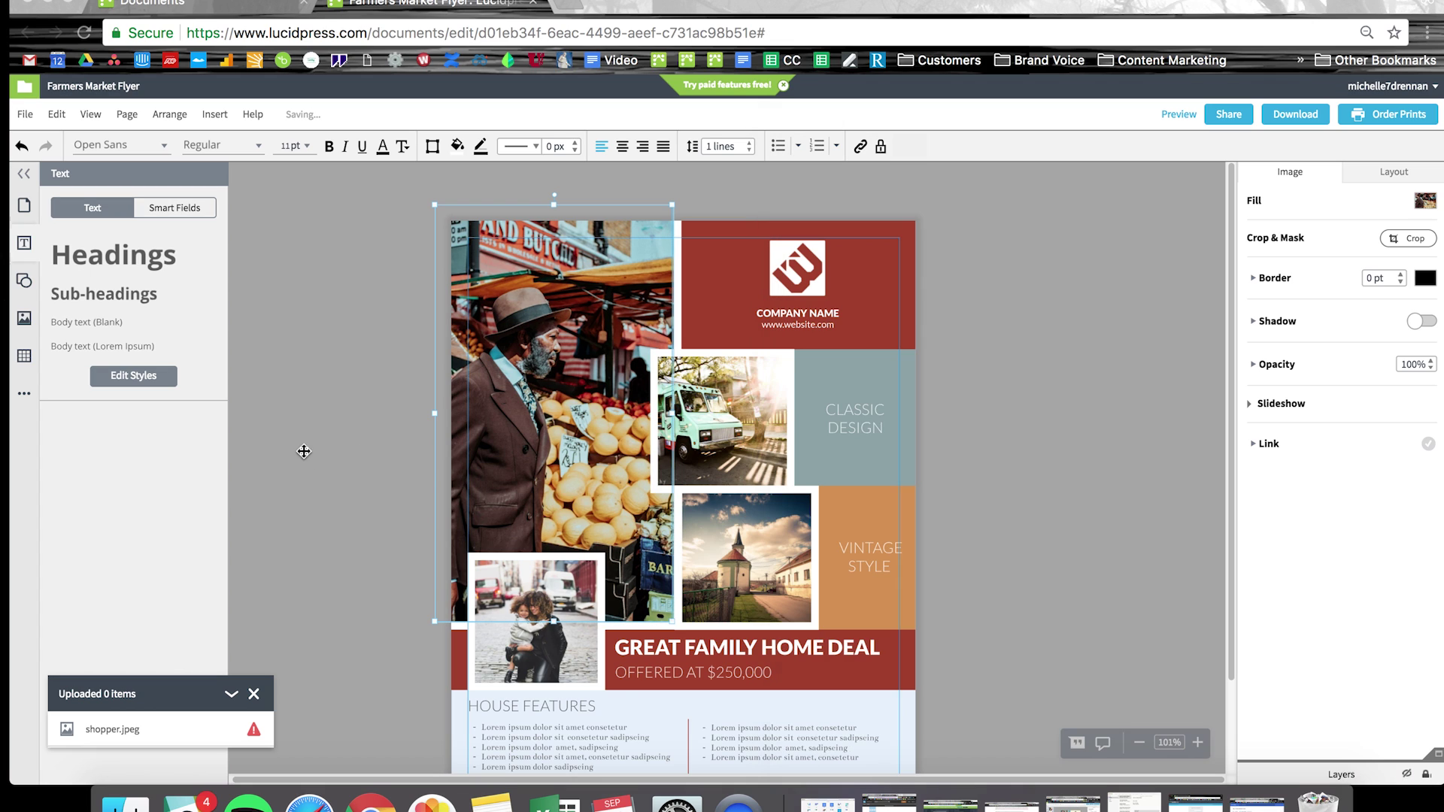
Crop the food truck photo, moving and slightly enlarging the image so the truck is centred in its frame
{"action": "left_click", "coordinate": [727, 415]}
{"action": "left_click", "coordinate": [1407, 242]}
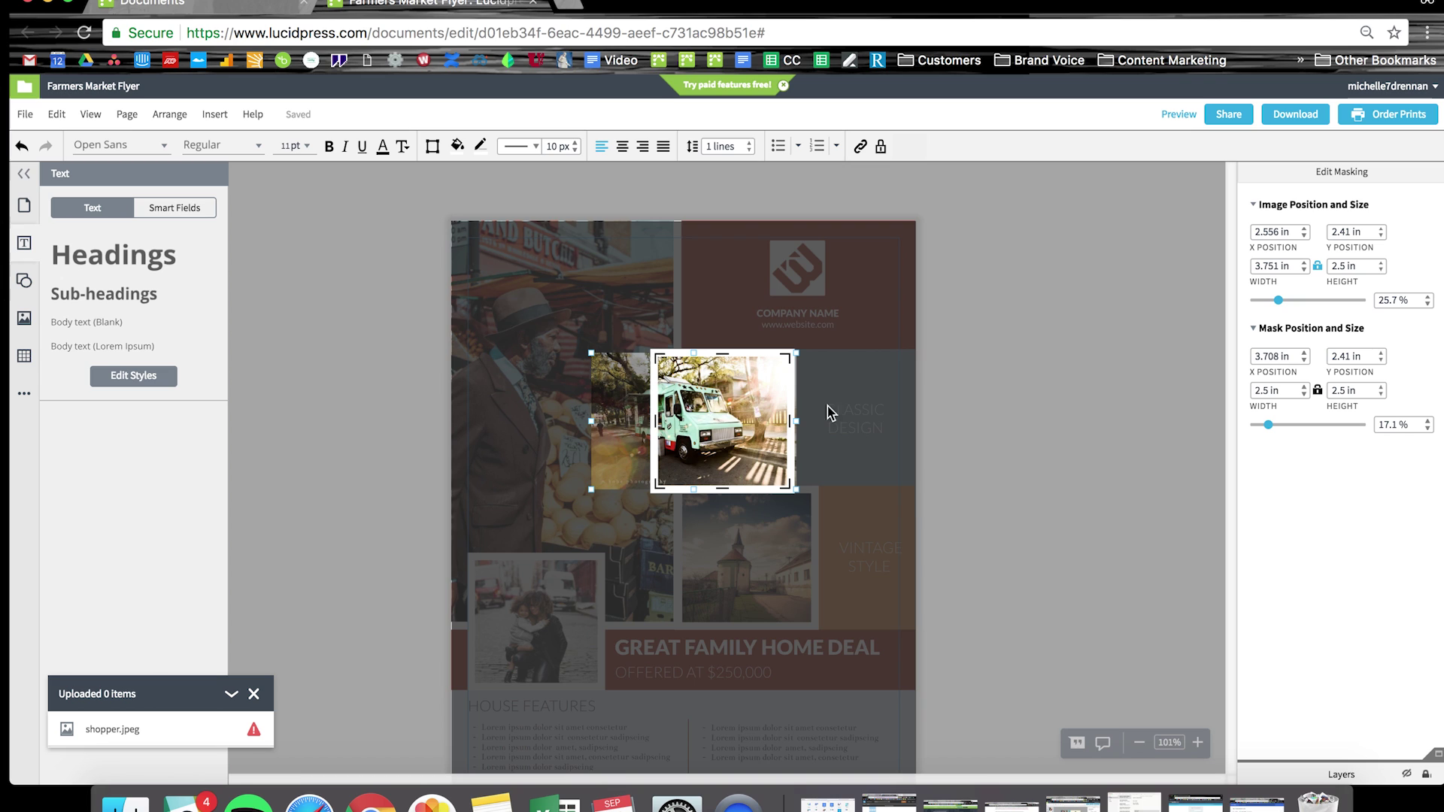
{"action": "left_click_drag", "start_coordinate": [716, 422], "coordinate": [749, 422]}
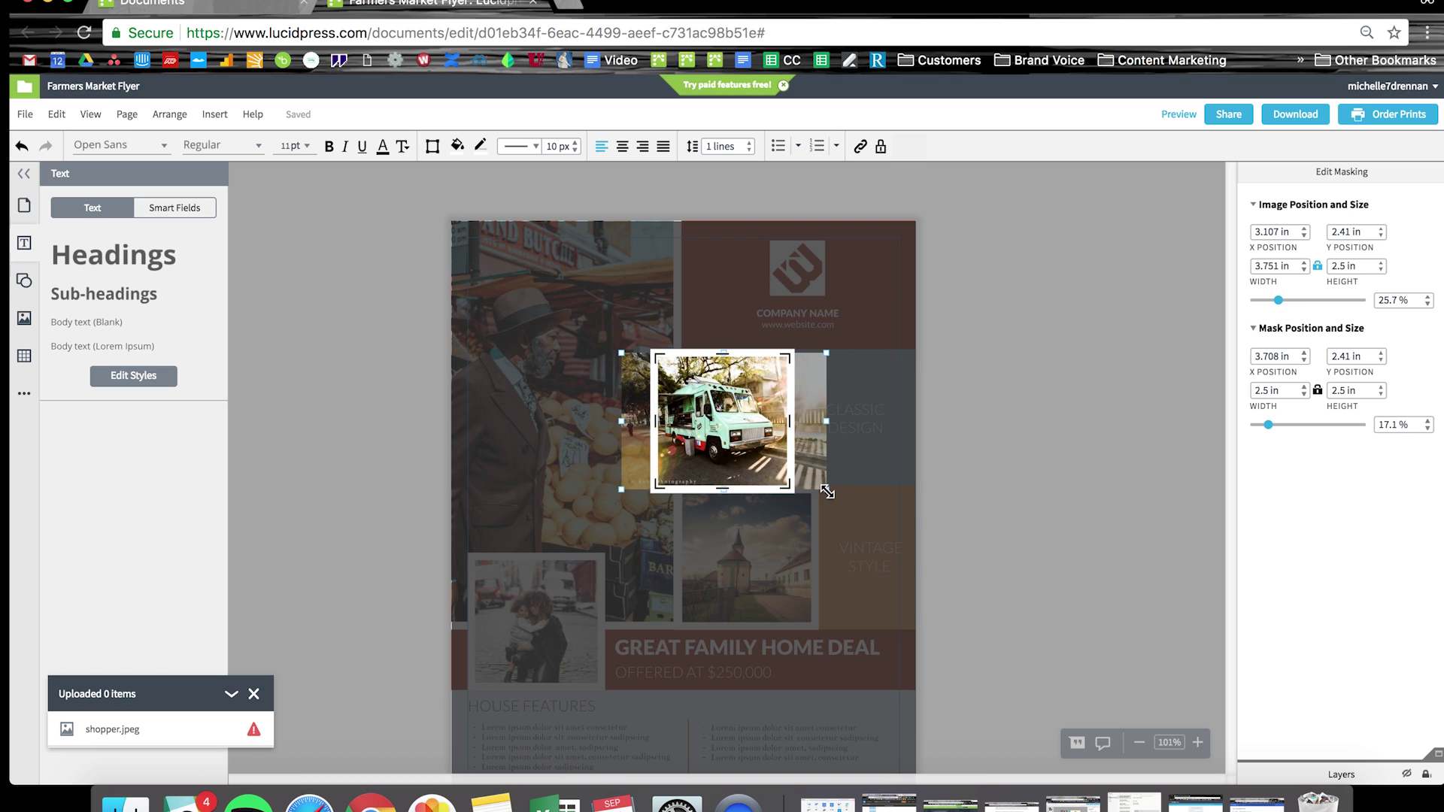
{"action": "left_click_drag", "start_coordinate": [826, 489], "coordinate": [843, 500]}
{"action": "left_click_drag", "start_coordinate": [737, 437], "coordinate": [728, 436]}
{"action": "key", "text": "Return"}
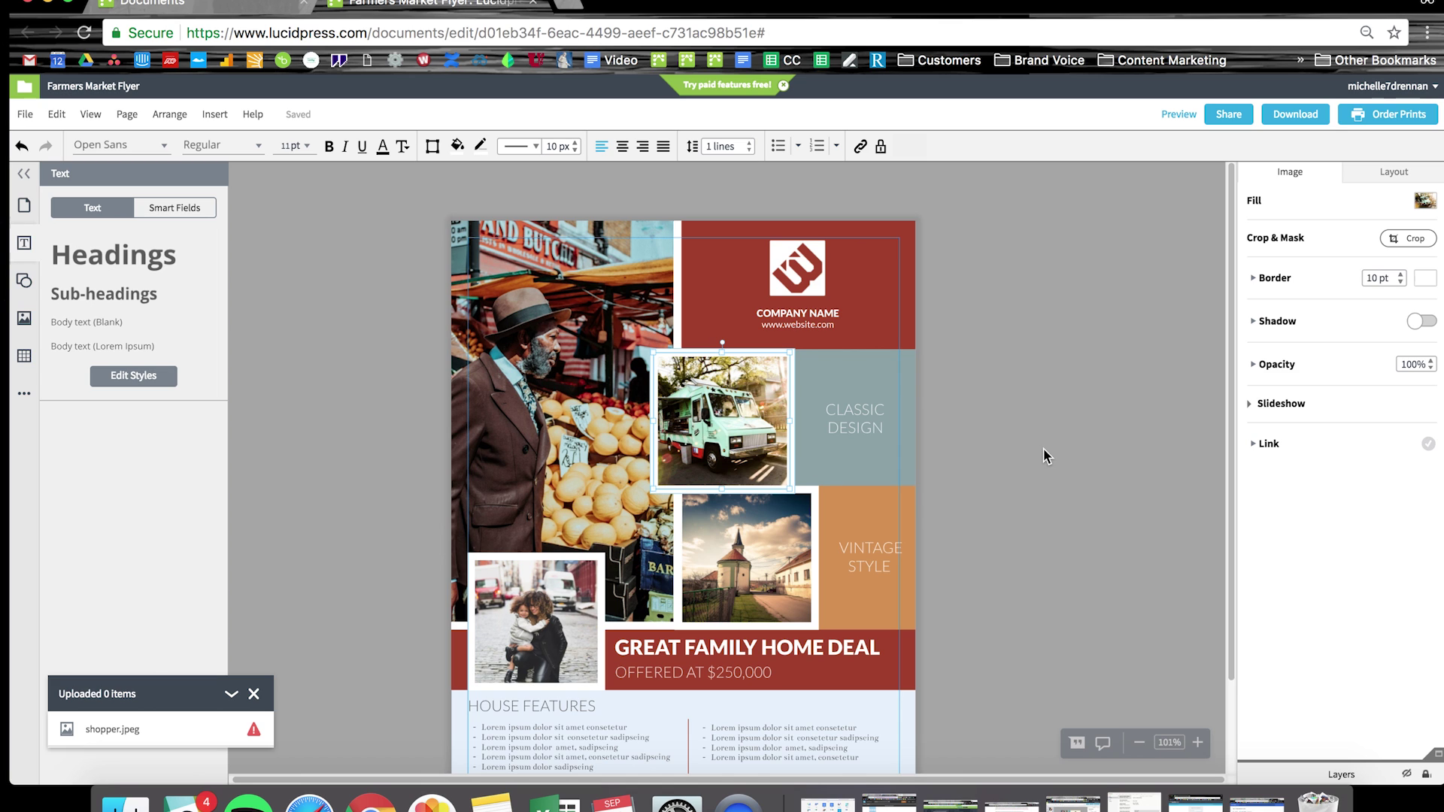
Start replacing the church photo and search Bing images for strawberries
{"action": "double_click", "coordinate": [699, 547]}
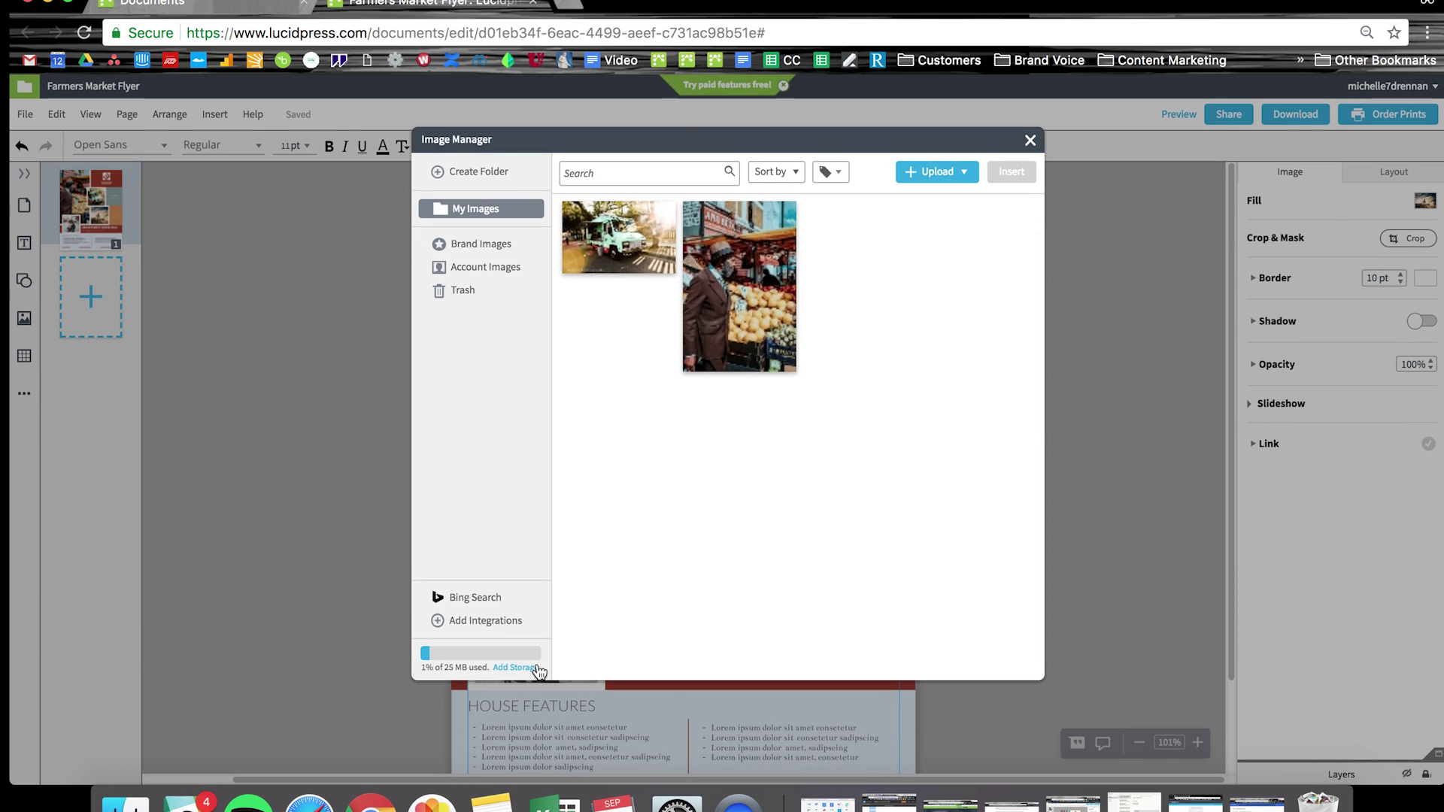
{"action": "left_click", "coordinate": [474, 597]}
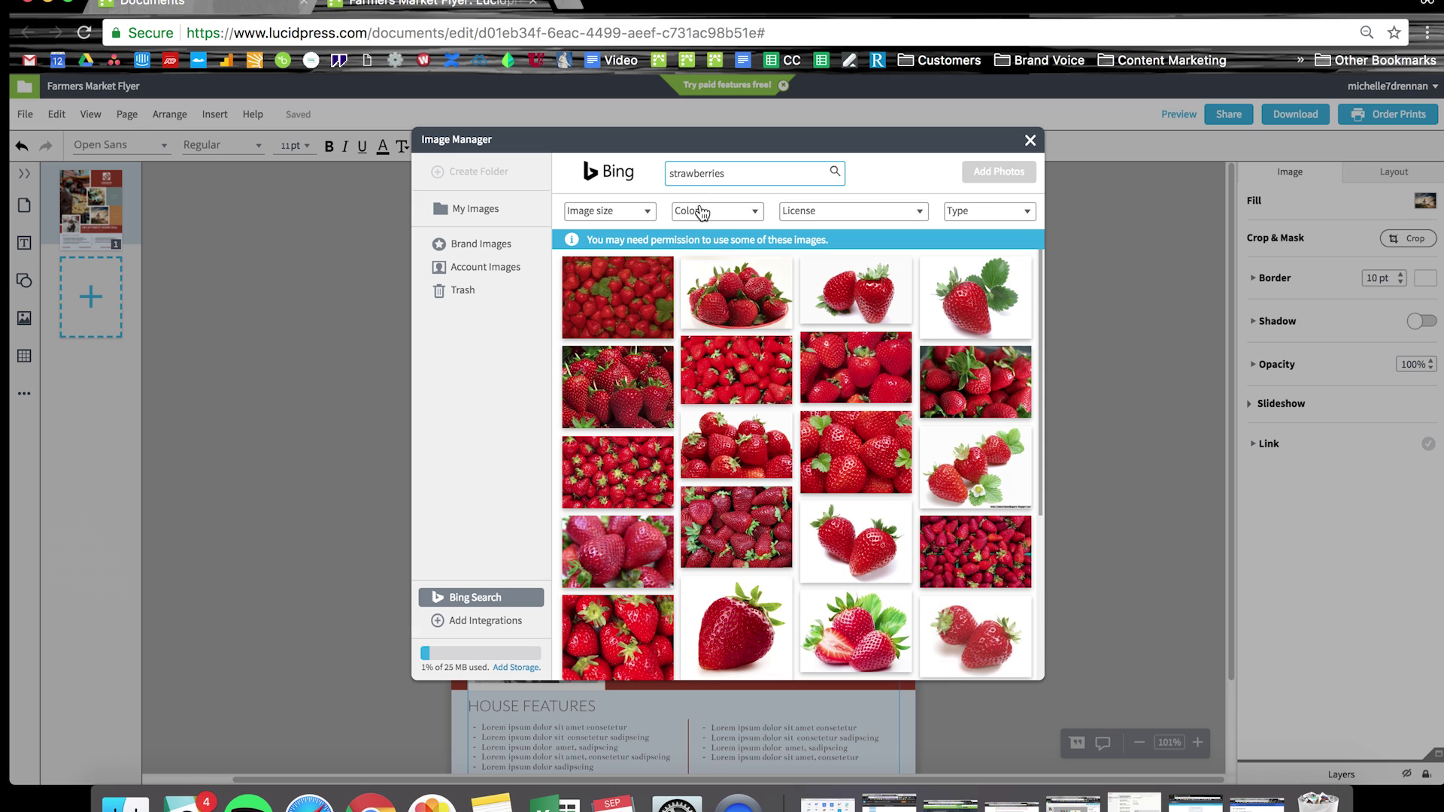
{"action": "scroll", "coordinate": [752, 526], "scroll_direction": "down", "scroll_amount": 5}
{"action": "scroll", "coordinate": [775, 519], "scroll_direction": "down", "scroll_amount": 5}
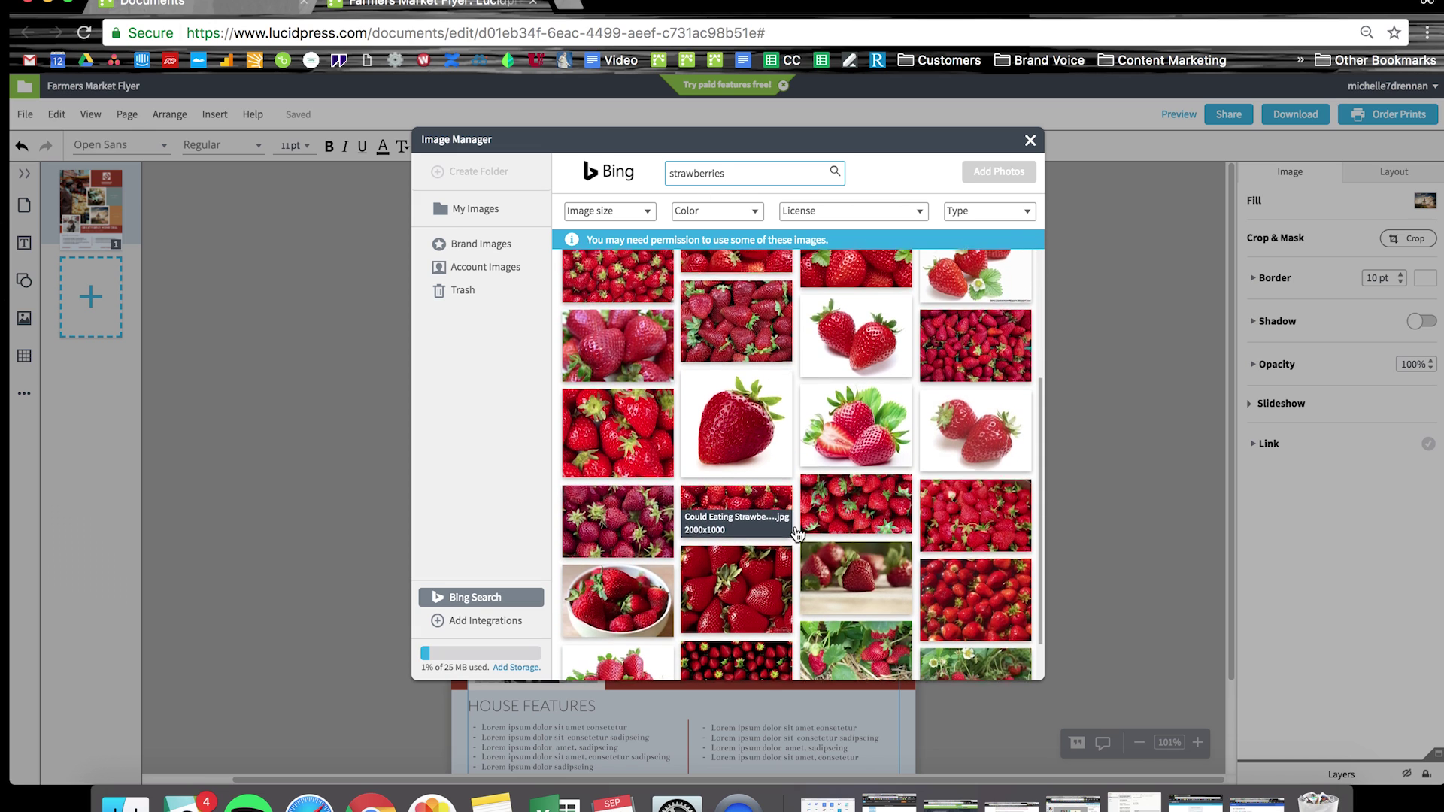
{"action": "scroll", "coordinate": [798, 534], "scroll_direction": "down", "scroll_amount": 5}
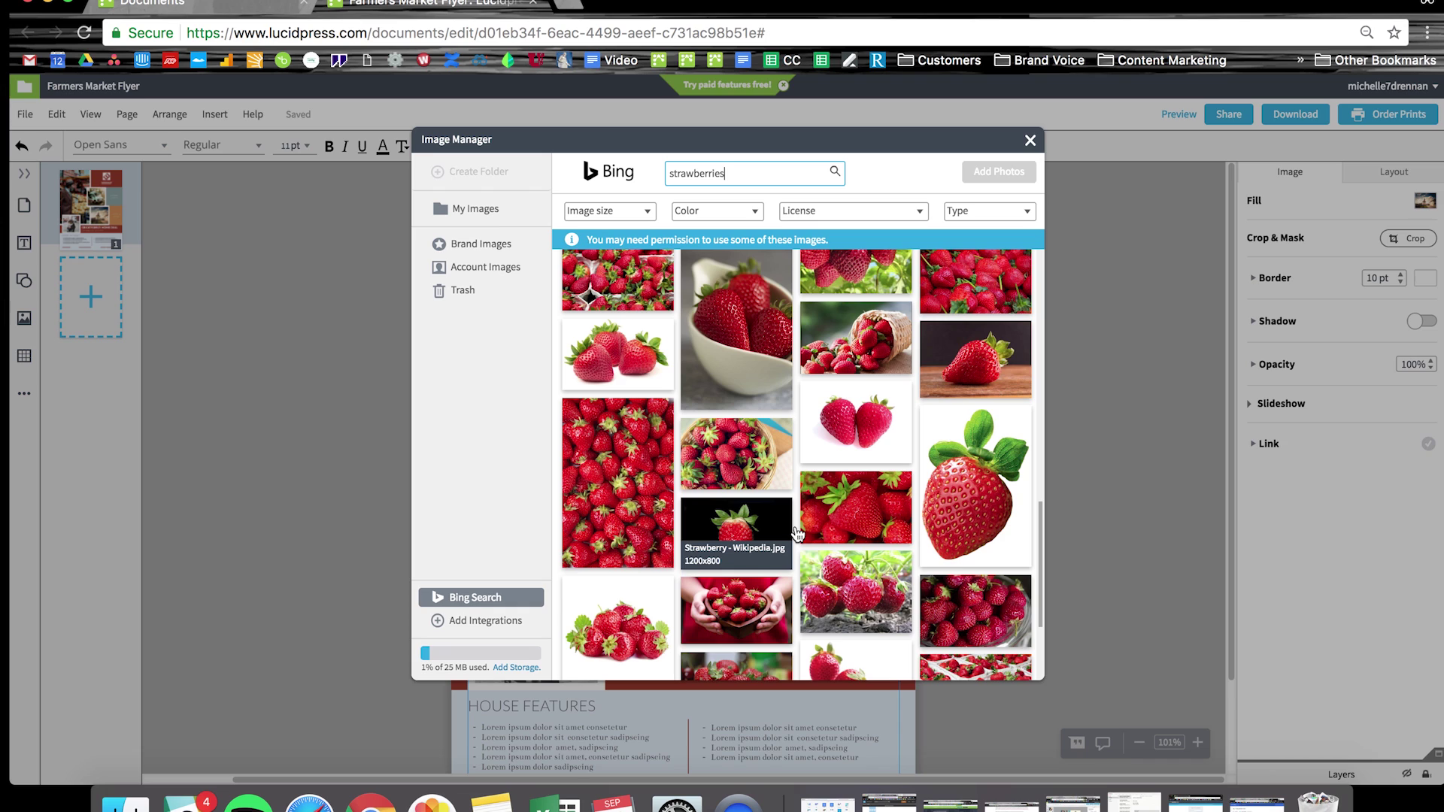
Add the 512x768 Growing Strawberries image to the image library and insert it in place of the church photo
{"action": "left_click", "coordinate": [639, 497]}
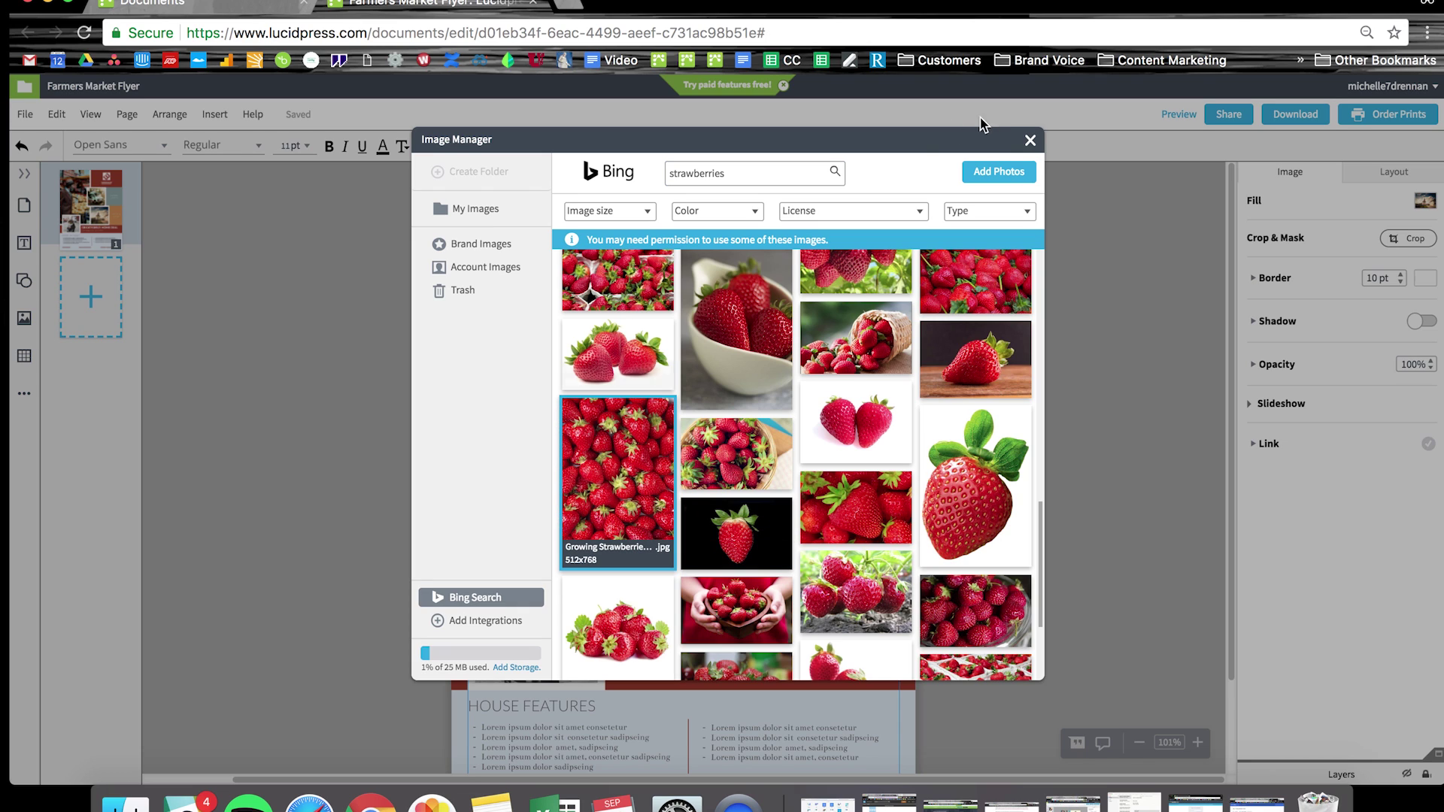
{"action": "left_click", "coordinate": [1000, 172]}
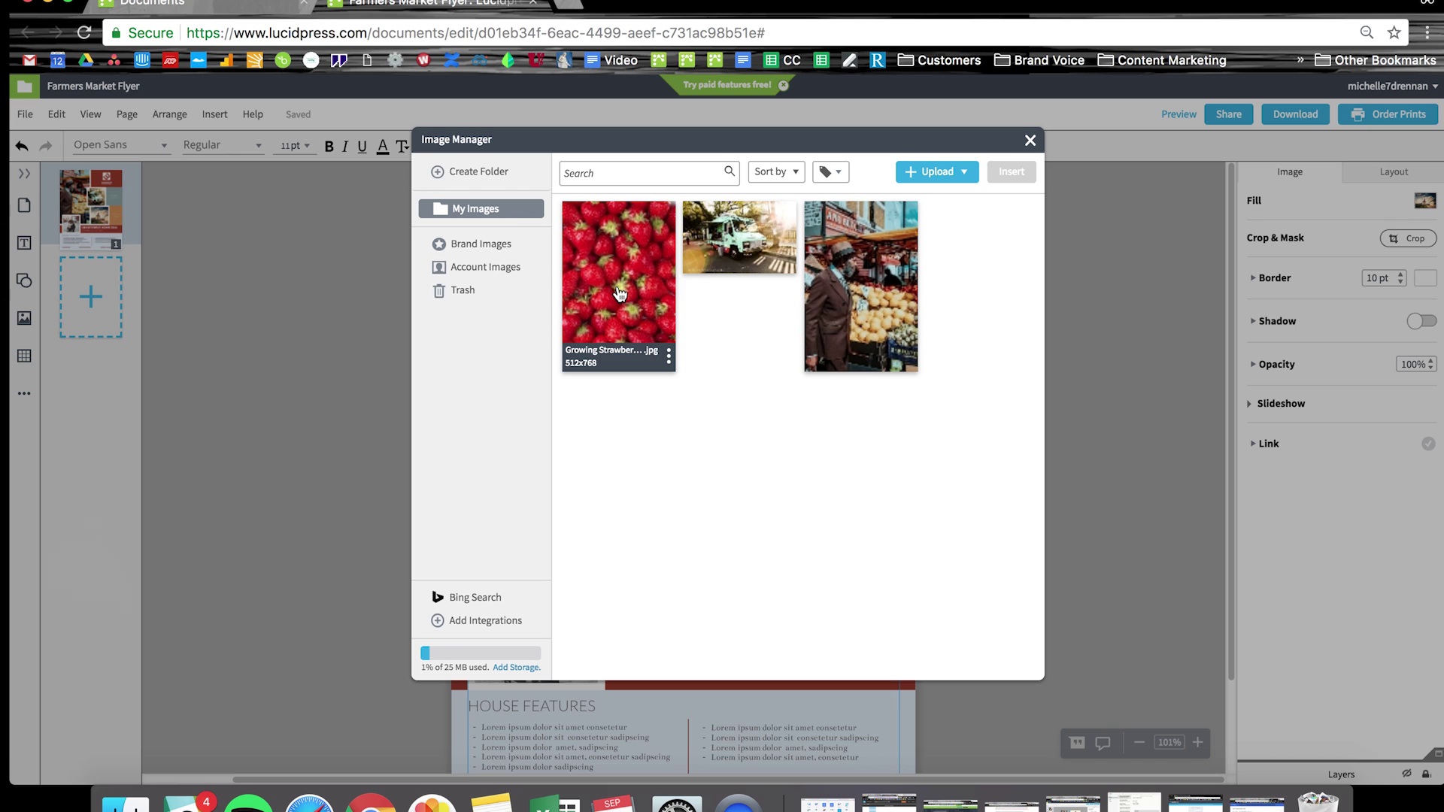
{"action": "left_click", "coordinate": [620, 293]}
{"action": "double_click", "coordinate": [606, 272]}
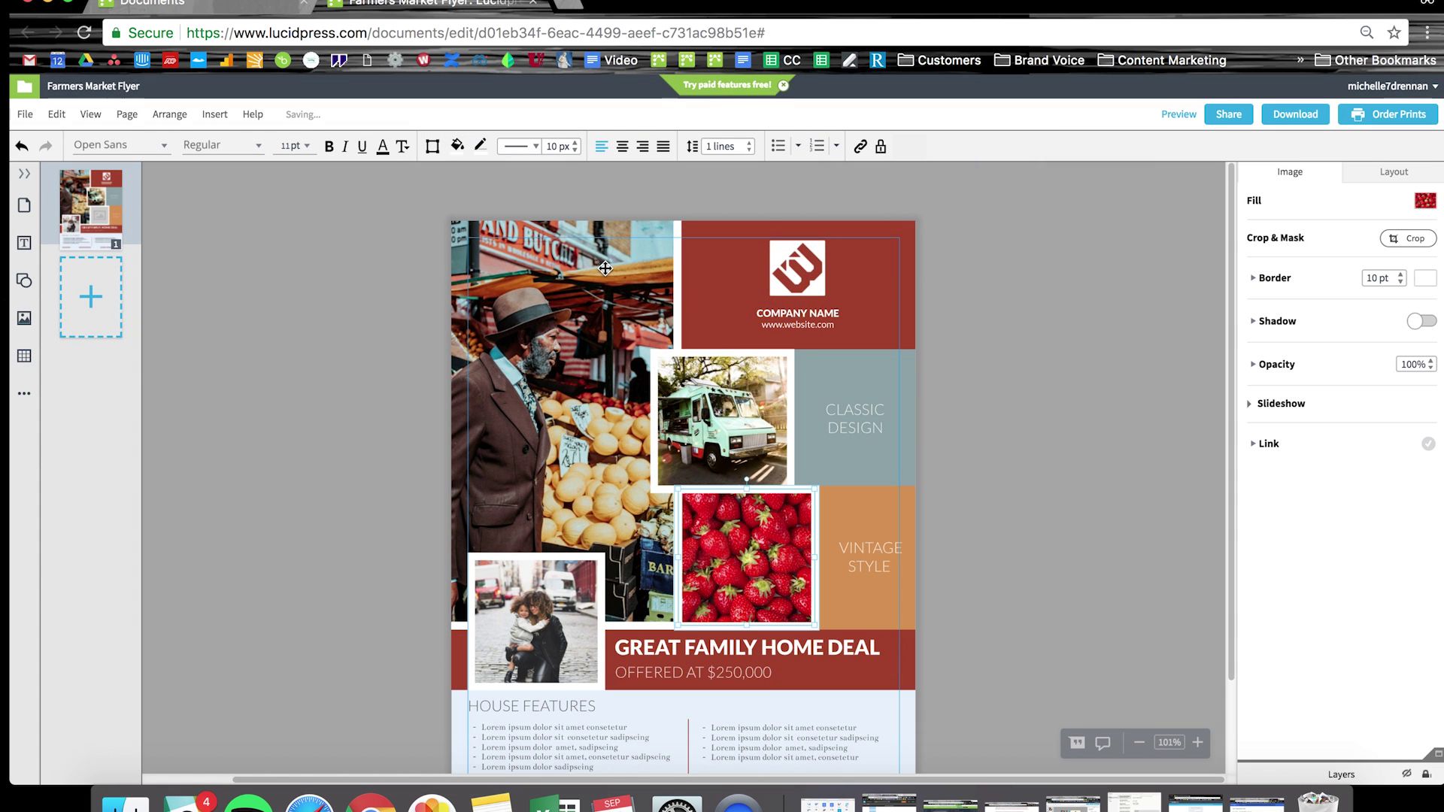
{"action": "left_click", "coordinate": [1013, 526]}
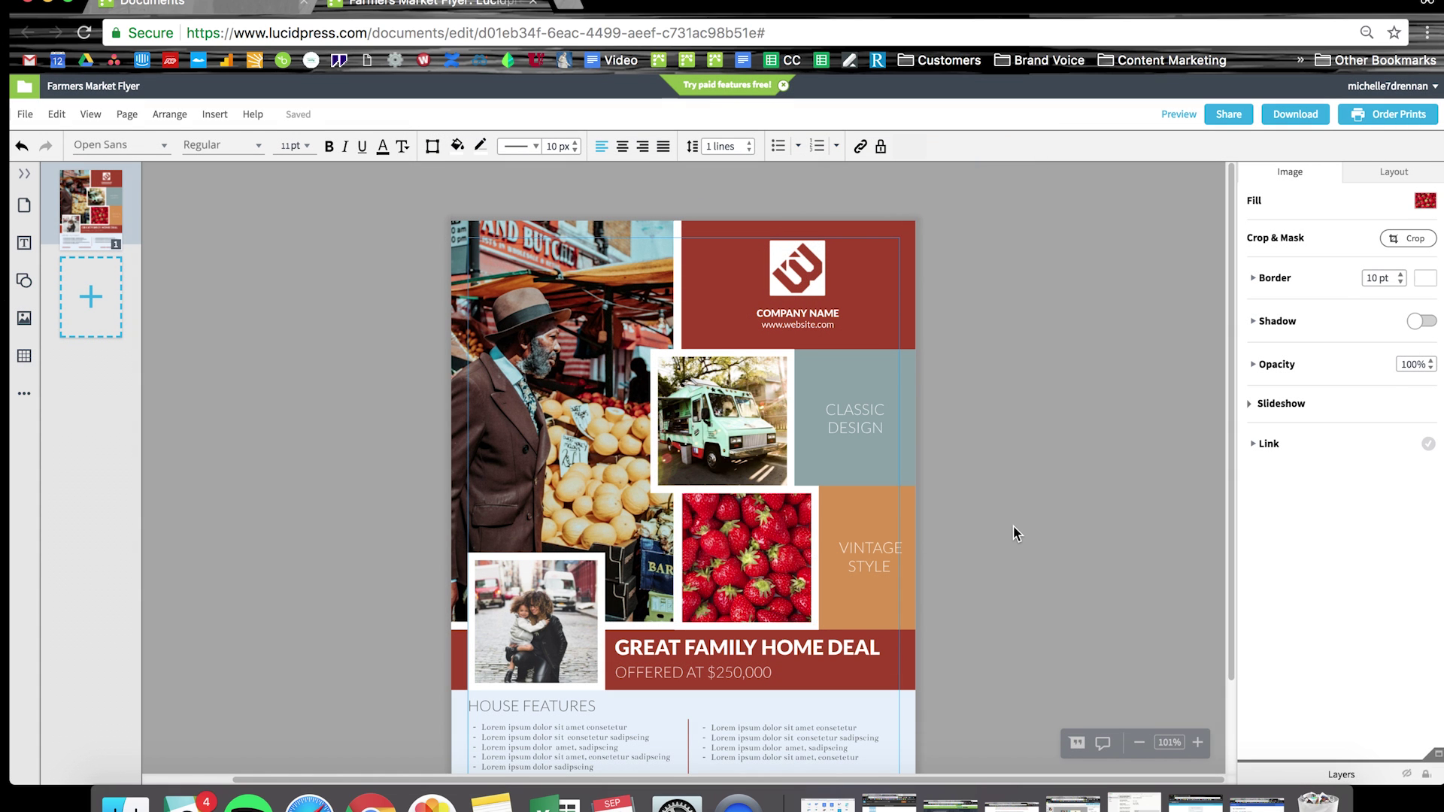
Fill the red rectangle behind the company name and logo with light yellow
{"action": "scroll", "coordinate": [1013, 525], "scroll_direction": "down", "scroll_amount": 2}
{"action": "scroll", "coordinate": [1012, 525], "scroll_direction": "up", "scroll_amount": 2}
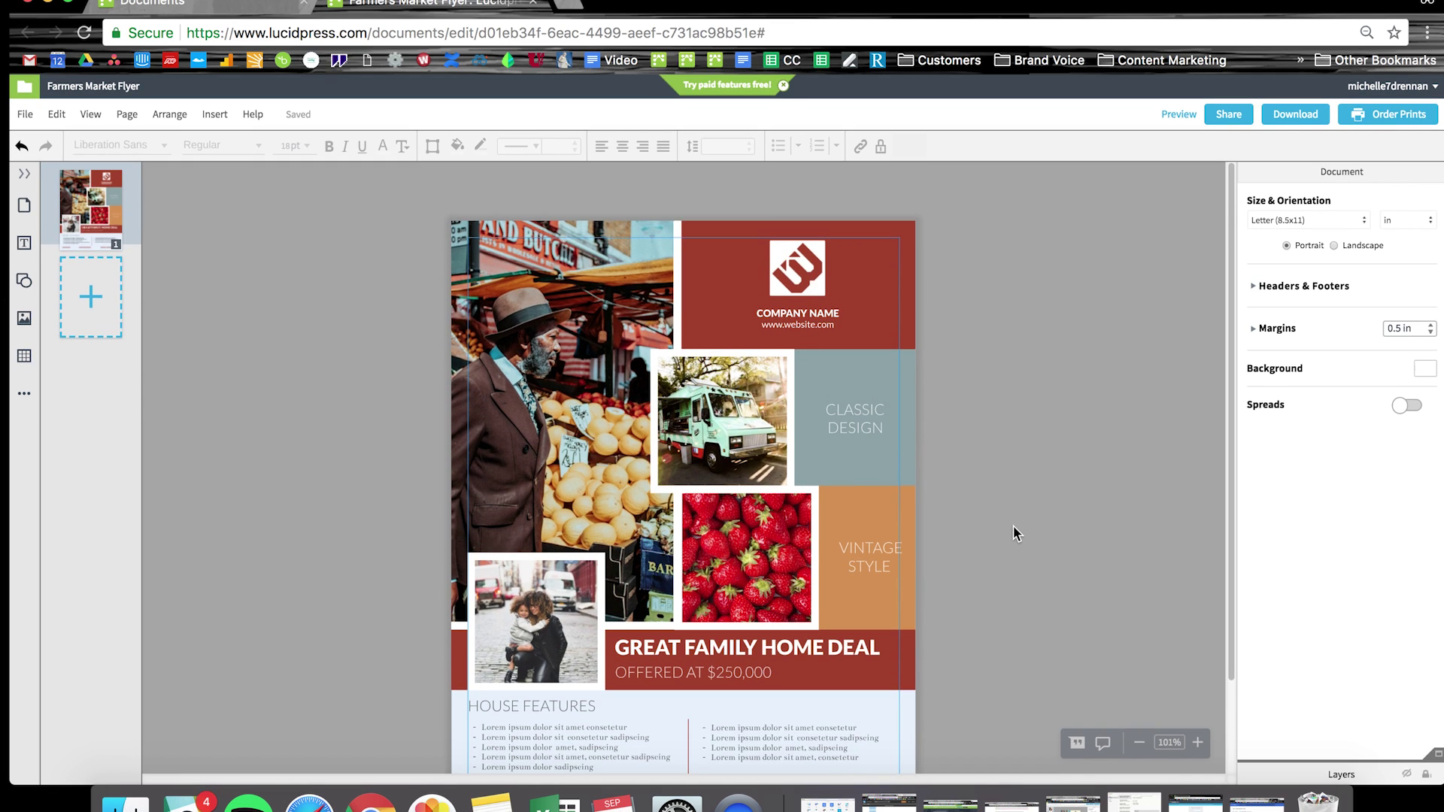
{"action": "left_click", "coordinate": [909, 312]}
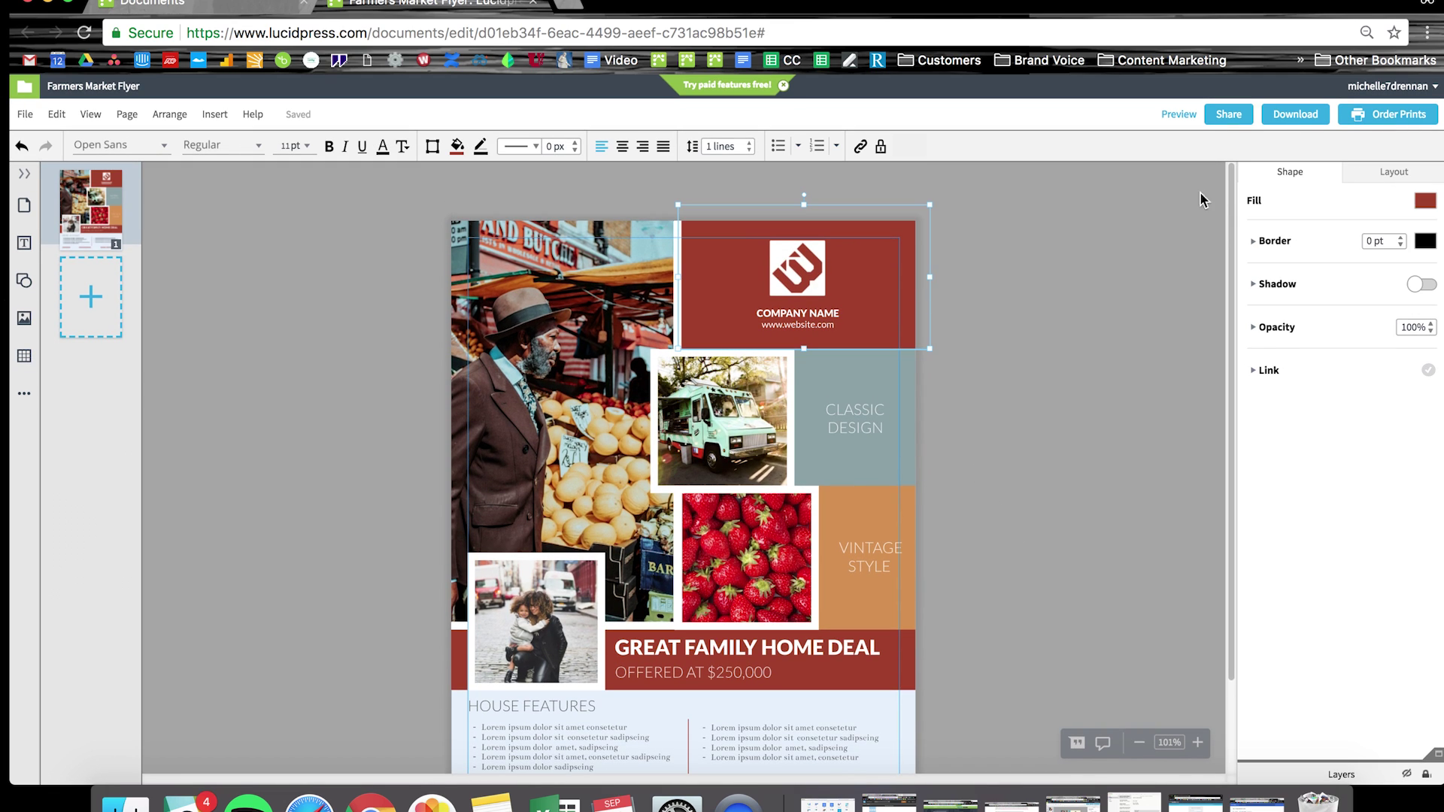
{"action": "left_click", "coordinate": [1425, 200]}
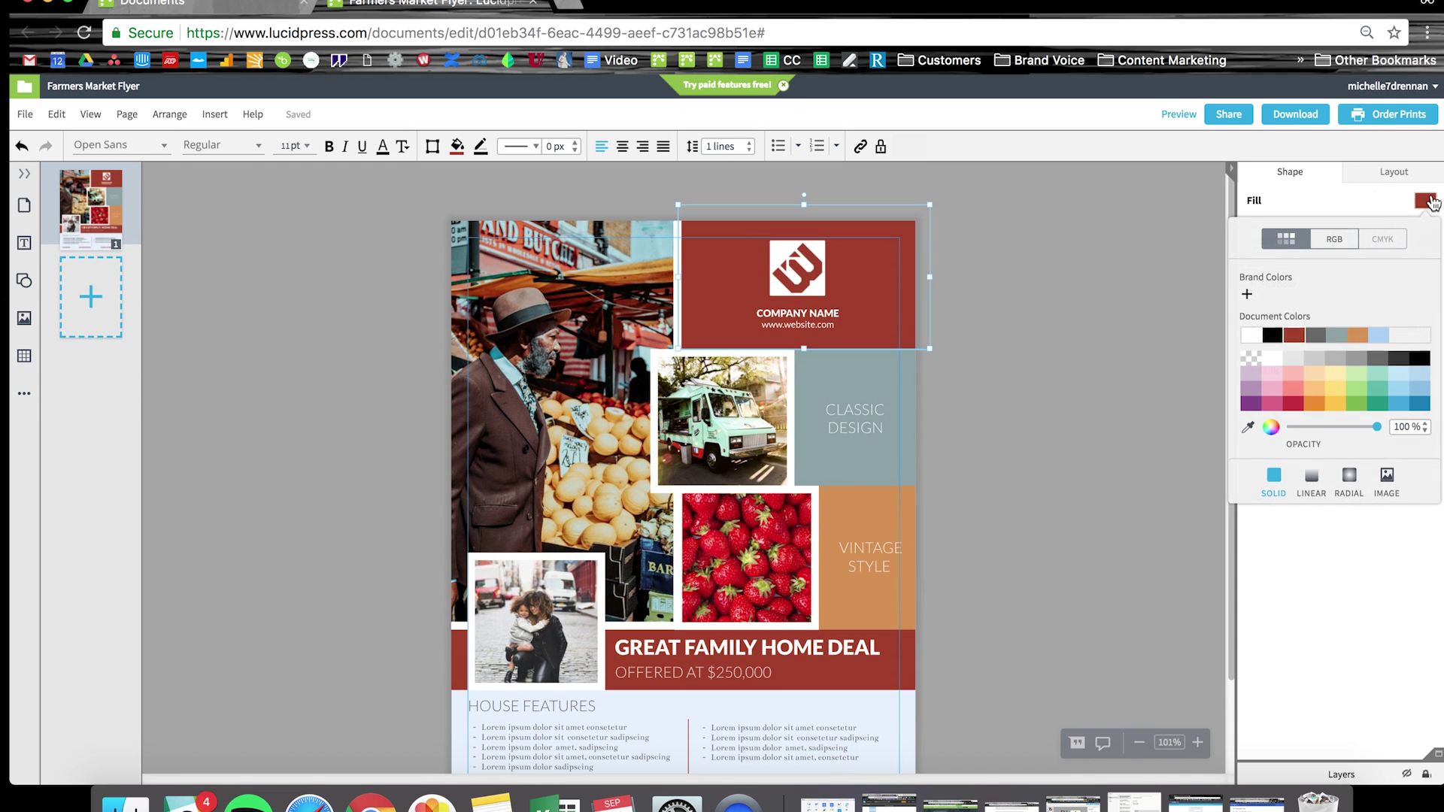
{"action": "left_click", "coordinate": [1336, 376]}
Fill the block behind CLASSIC DESIGN with light pink and the block behind VINTAGE STYLE with light blue
{"action": "left_click", "coordinate": [910, 374]}
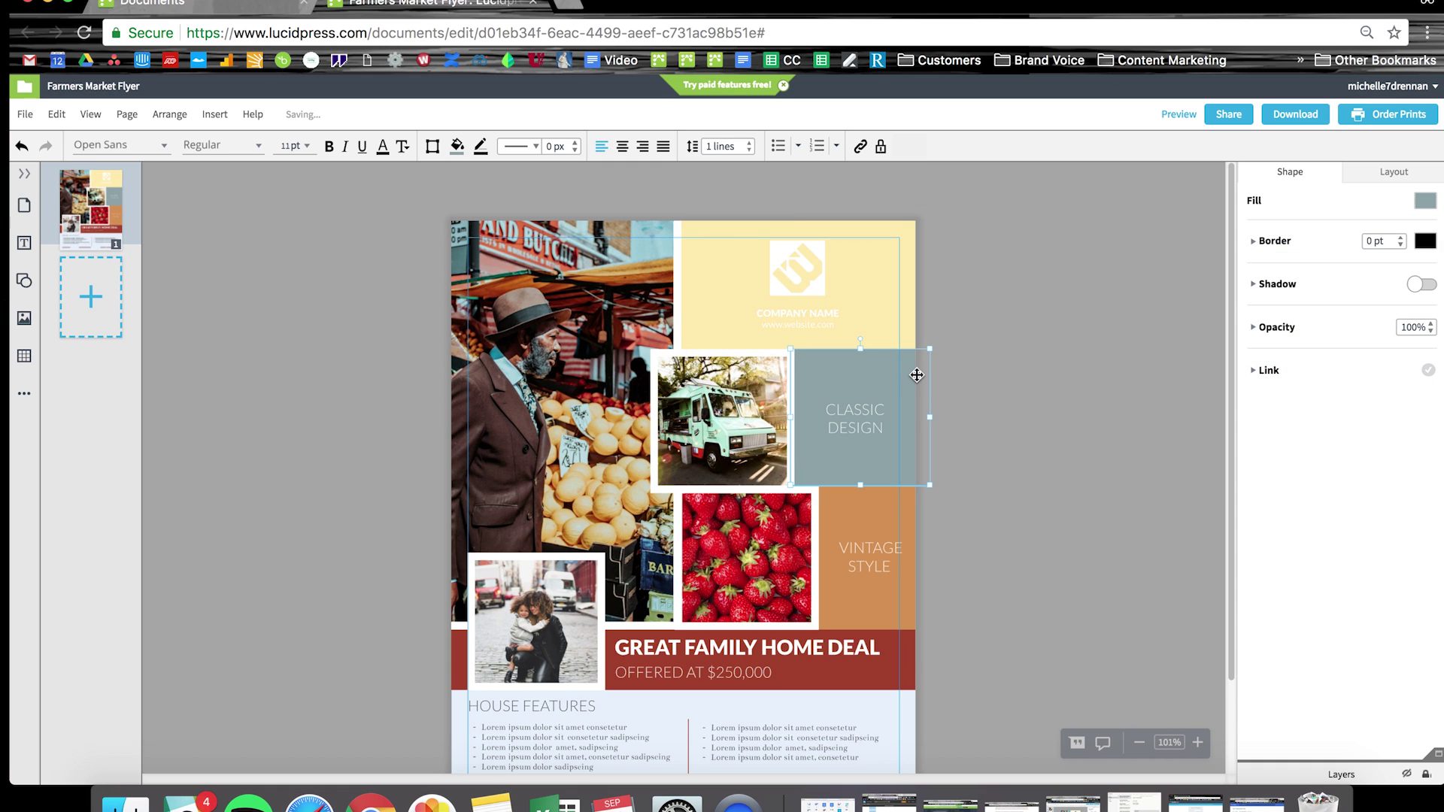
{"action": "left_click", "coordinate": [1425, 202]}
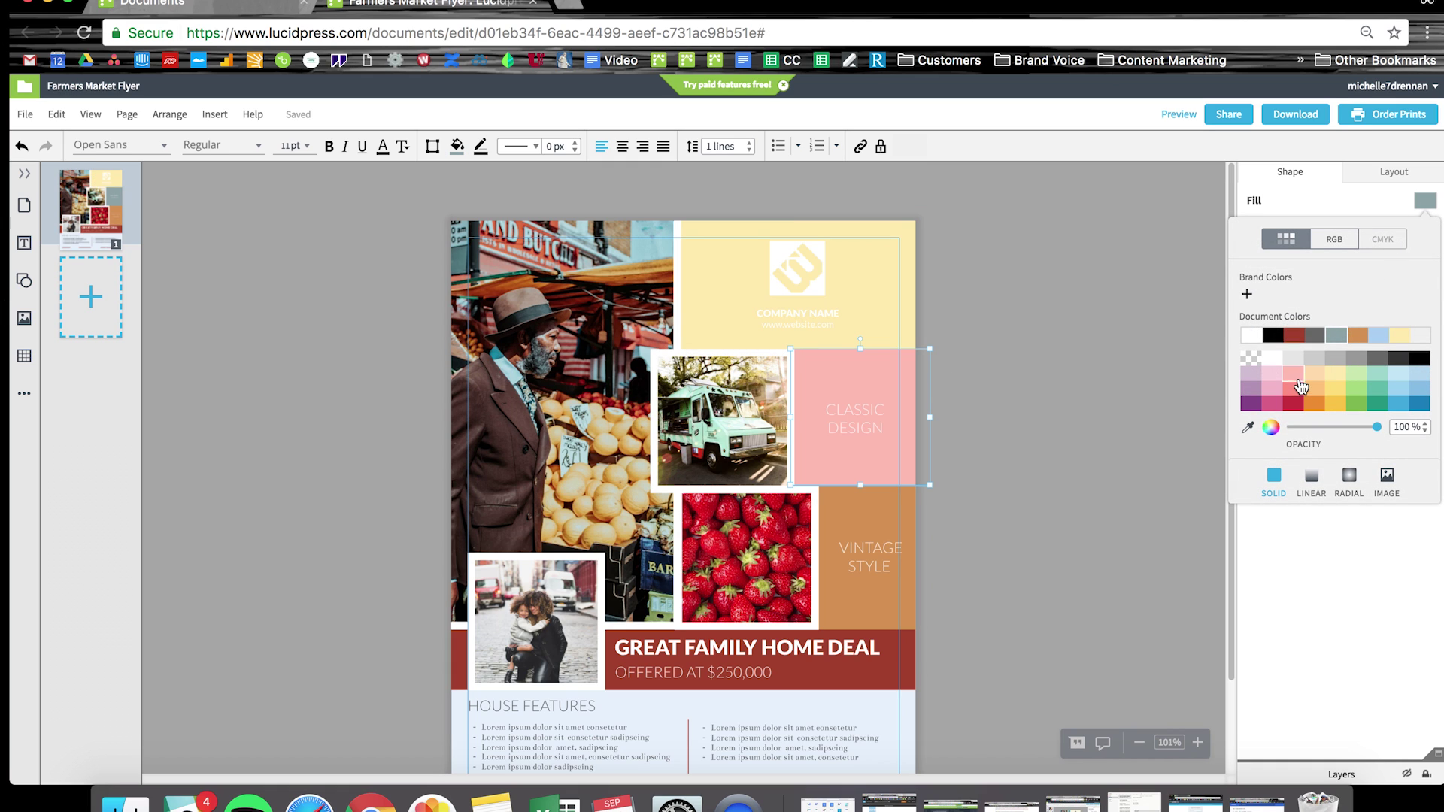
{"action": "left_click", "coordinate": [1295, 377]}
{"action": "left_click", "coordinate": [886, 506]}
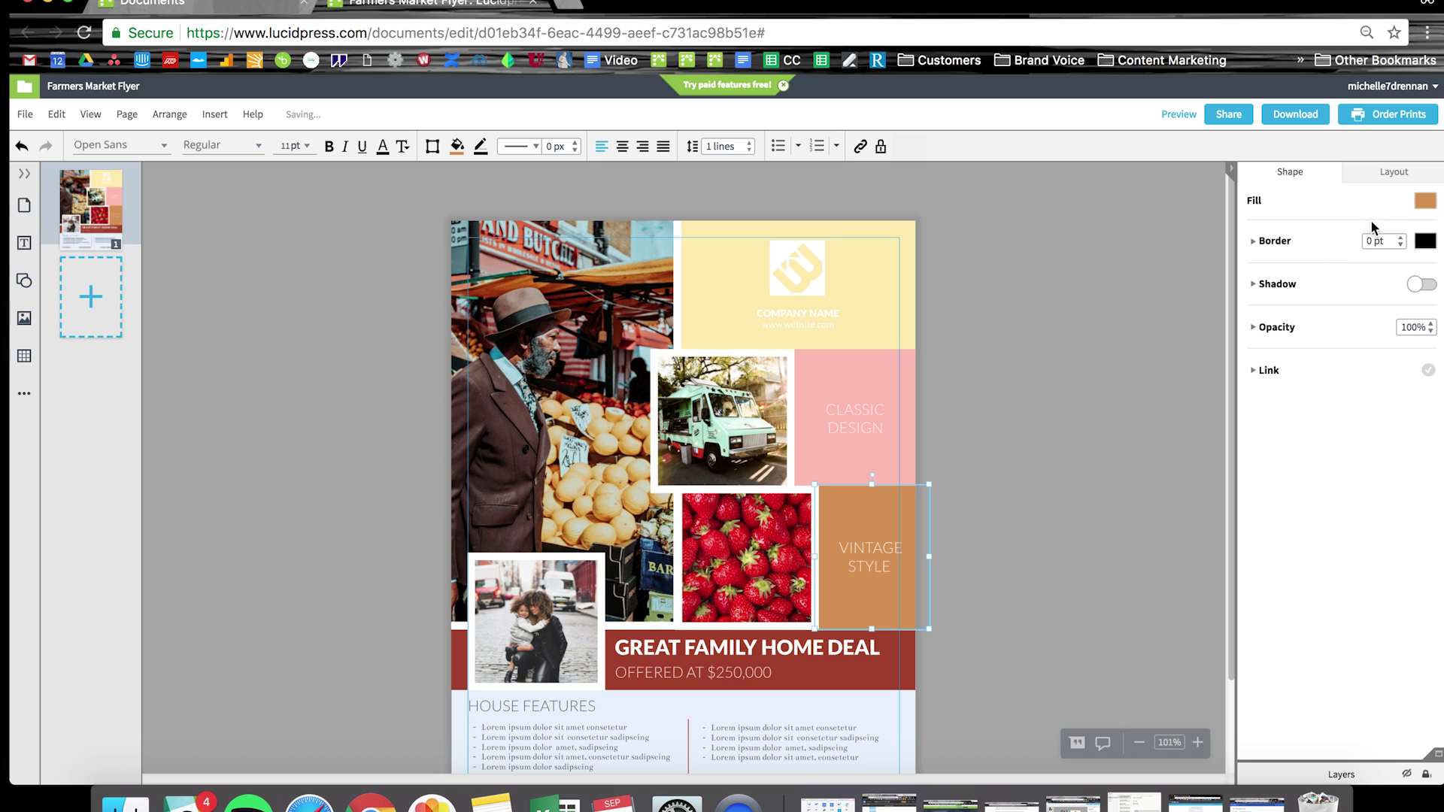
{"action": "left_click", "coordinate": [1425, 202]}
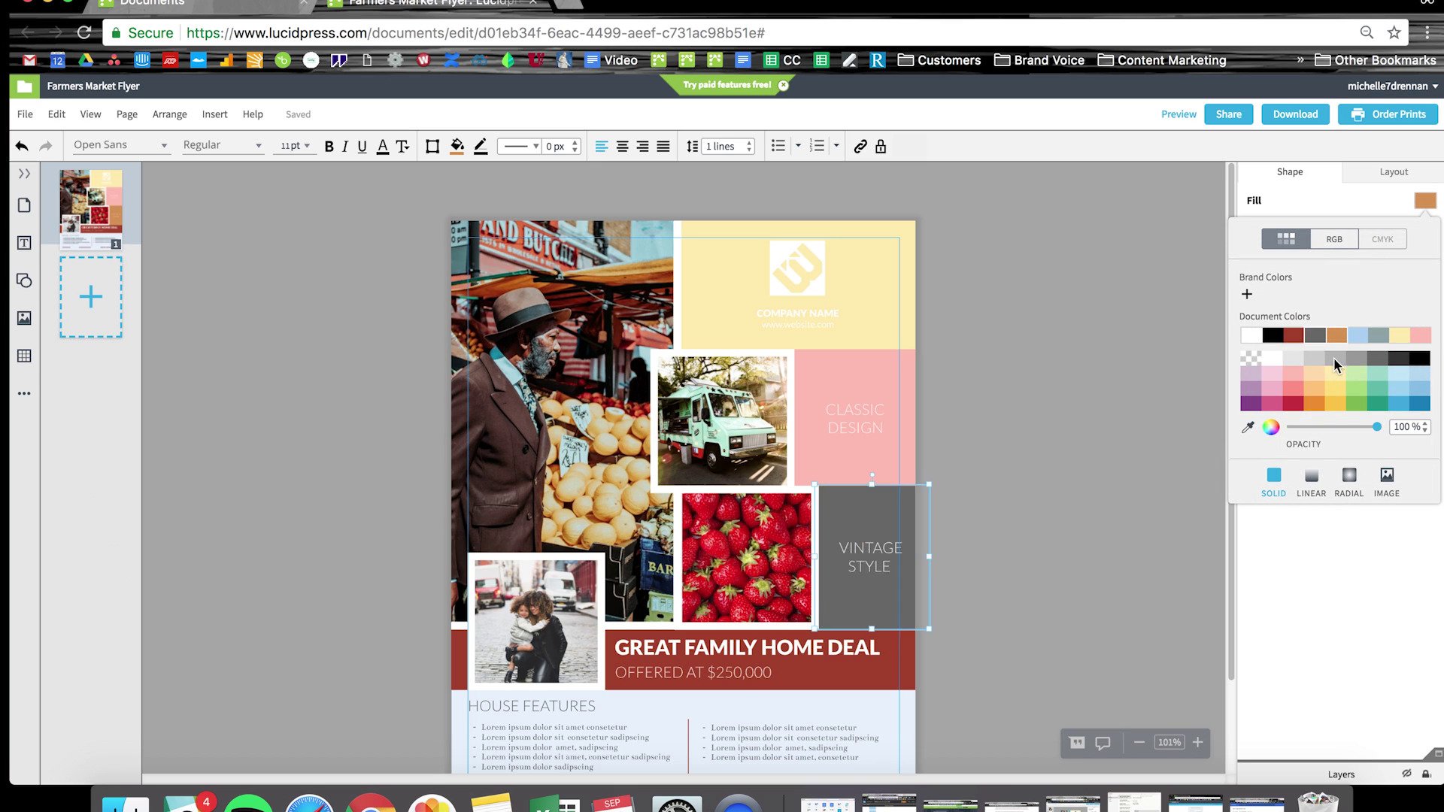
{"action": "left_click", "coordinate": [1403, 379]}
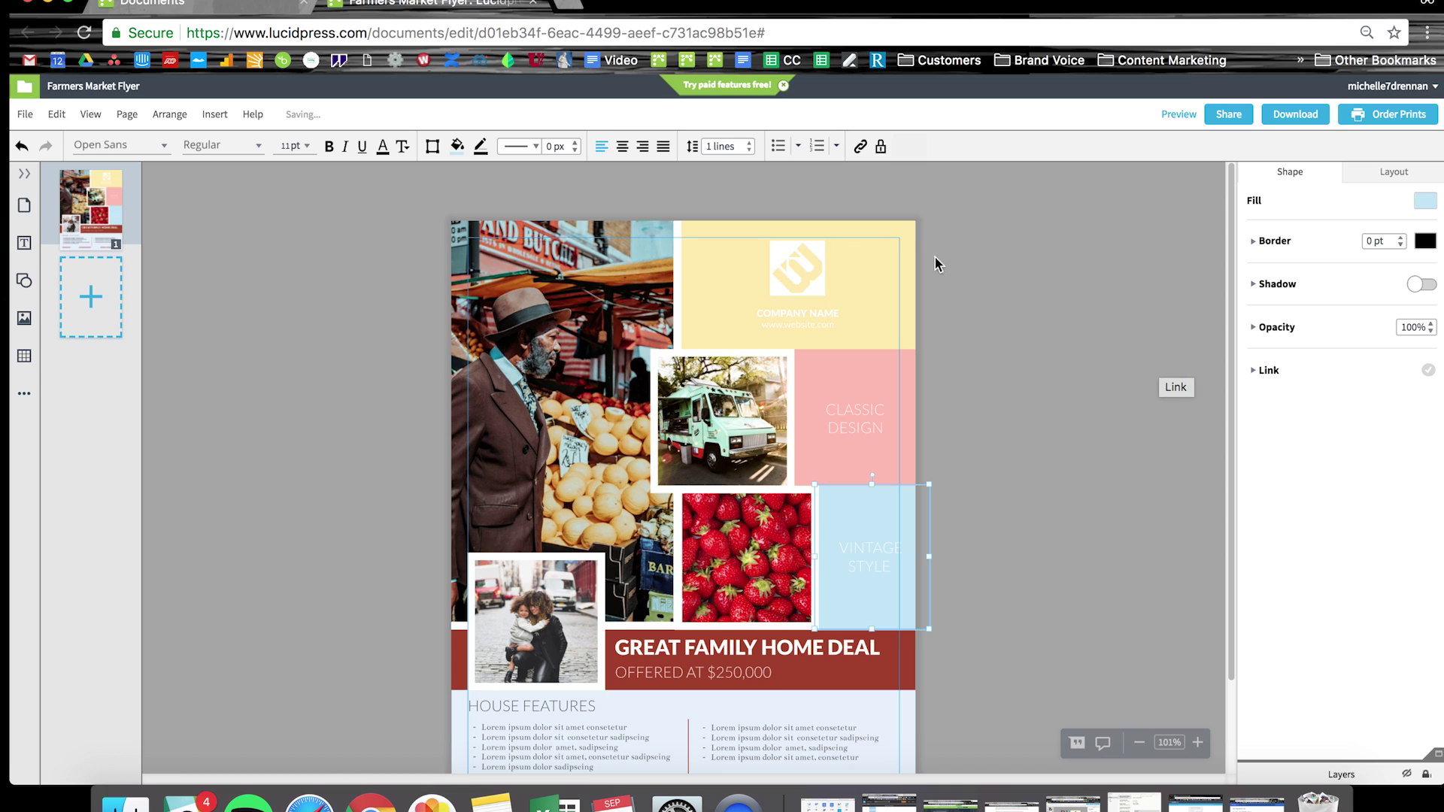
Slightly lower the fill opacity of the yellow block behind the company name and logo
{"action": "left_click", "coordinate": [903, 226]}
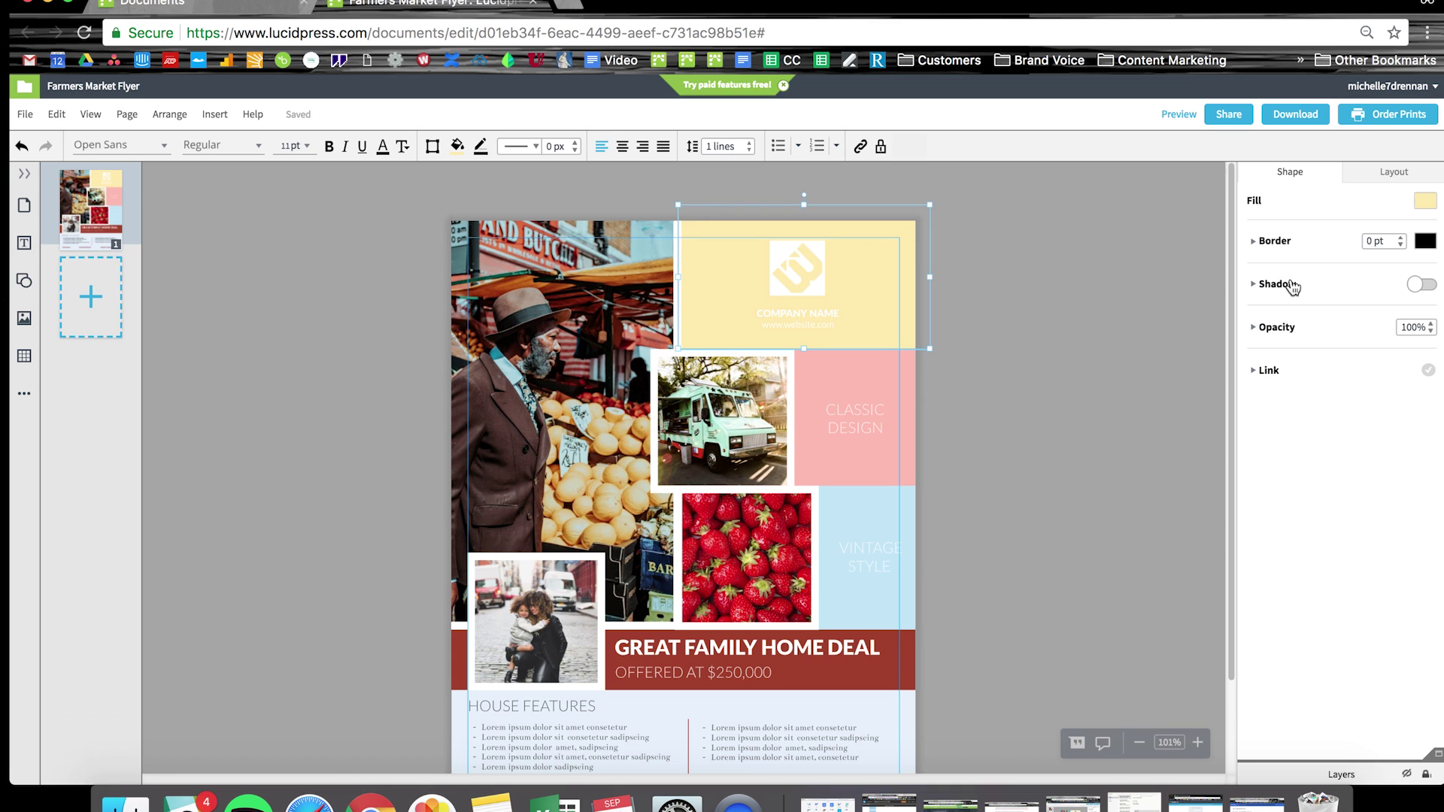
{"action": "left_click", "coordinate": [1429, 205]}
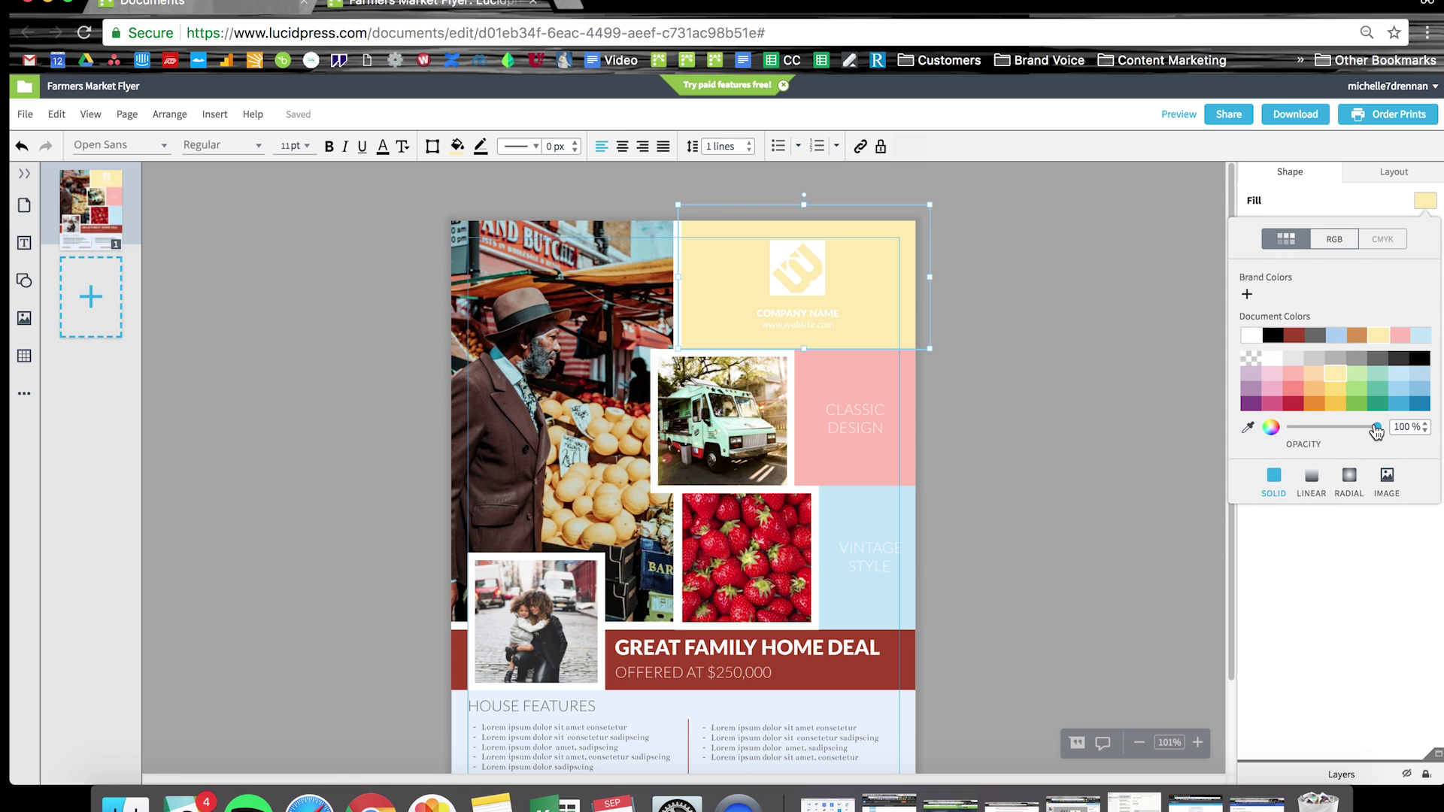
{"action": "left_click_drag", "start_coordinate": [1376, 430], "coordinate": [1351, 427]}
{"action": "left_click", "coordinate": [1189, 344]}
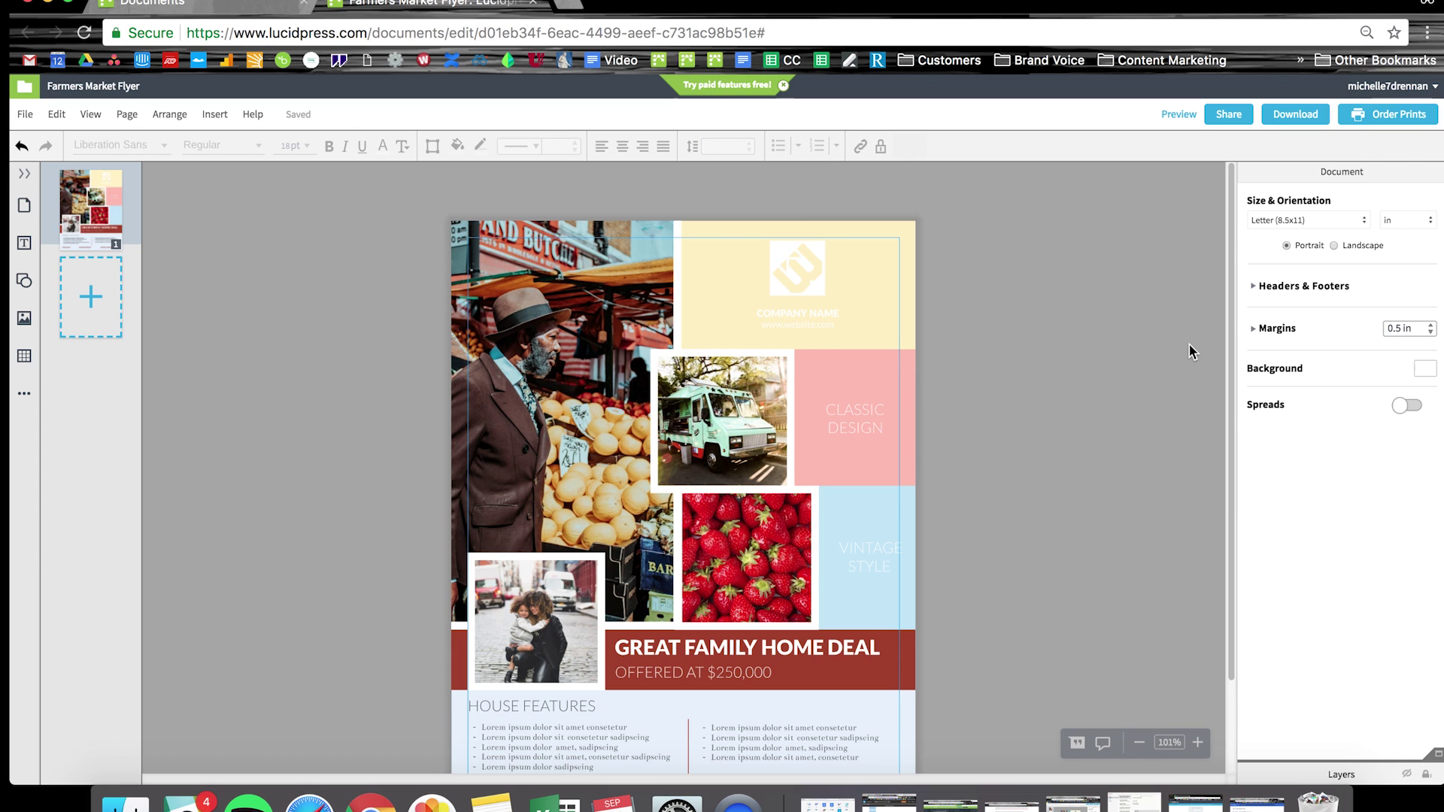
Delete the photo of the embracing couple beside the GREAT FAMILY HOME DEAL headline
{"action": "scroll", "coordinate": [1189, 345], "scroll_direction": "down", "scroll_amount": 3}
{"action": "left_click", "coordinate": [542, 538]}
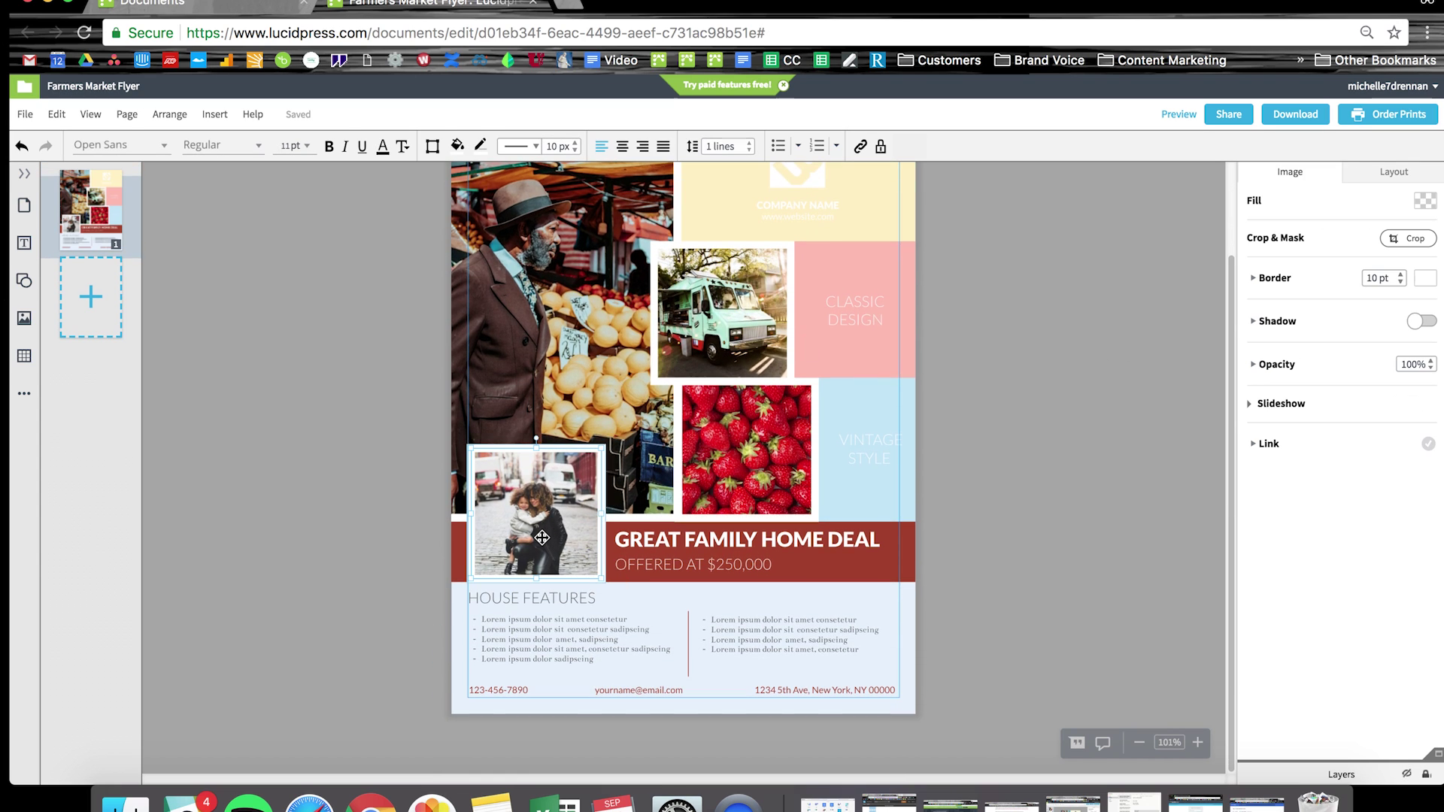
{"action": "key", "text": "Delete"}
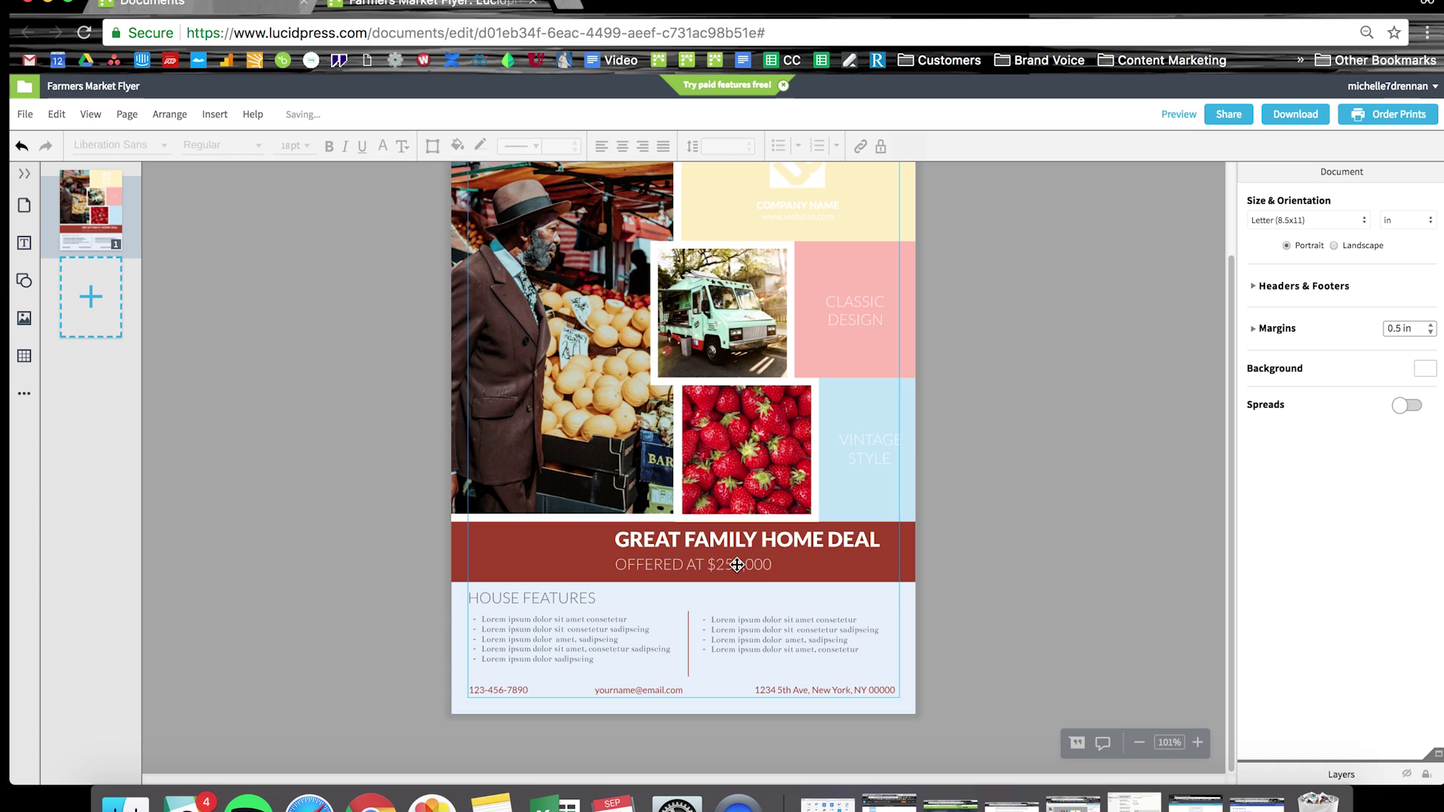
Move the headline and the OFFERED AT line together towards the middle of the red banner and centre-align their text
{"action": "left_click", "coordinate": [741, 540]}
{"action": "left_click", "coordinate": [741, 540], "text": "shift"}
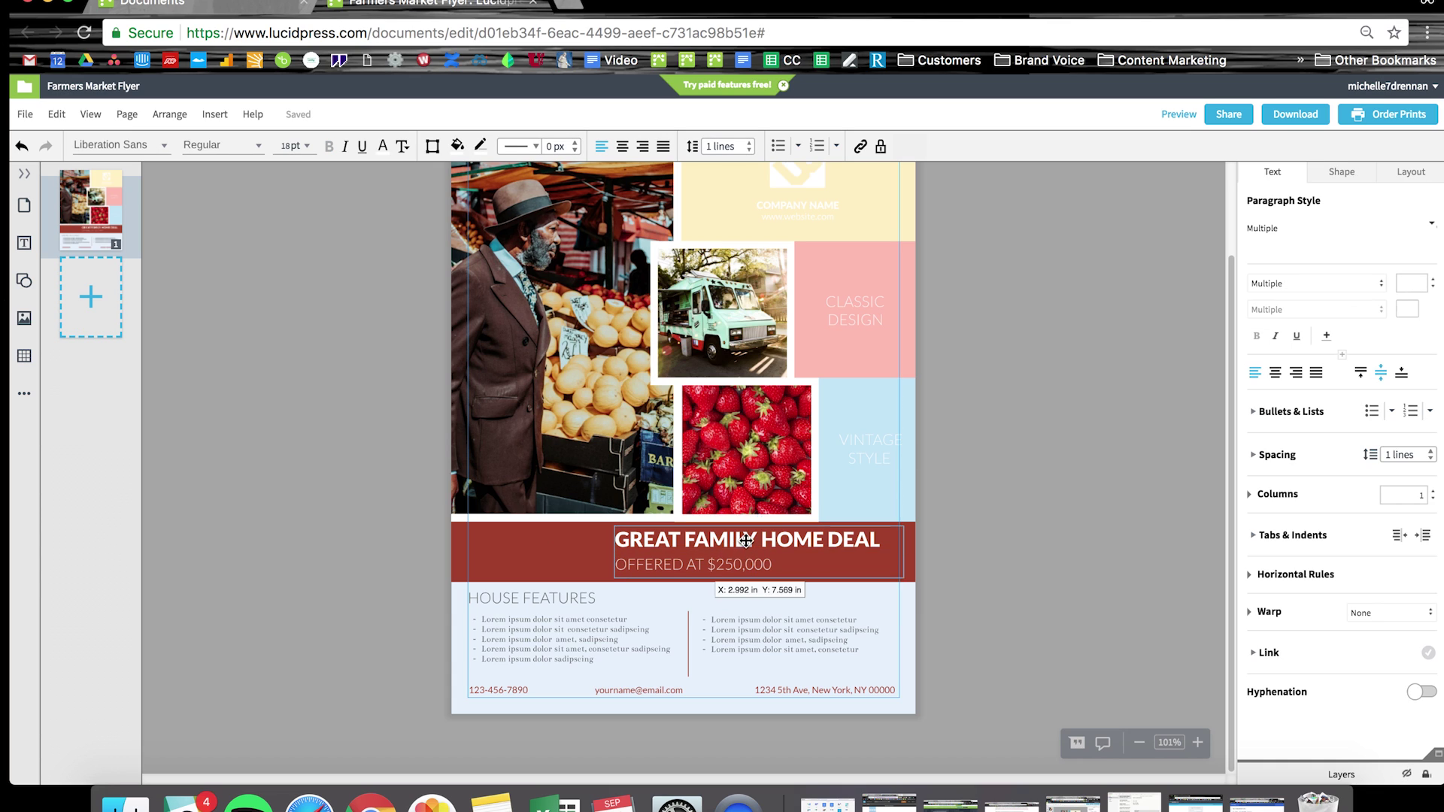
{"action": "left_click_drag", "start_coordinate": [740, 540], "coordinate": [665, 538]}
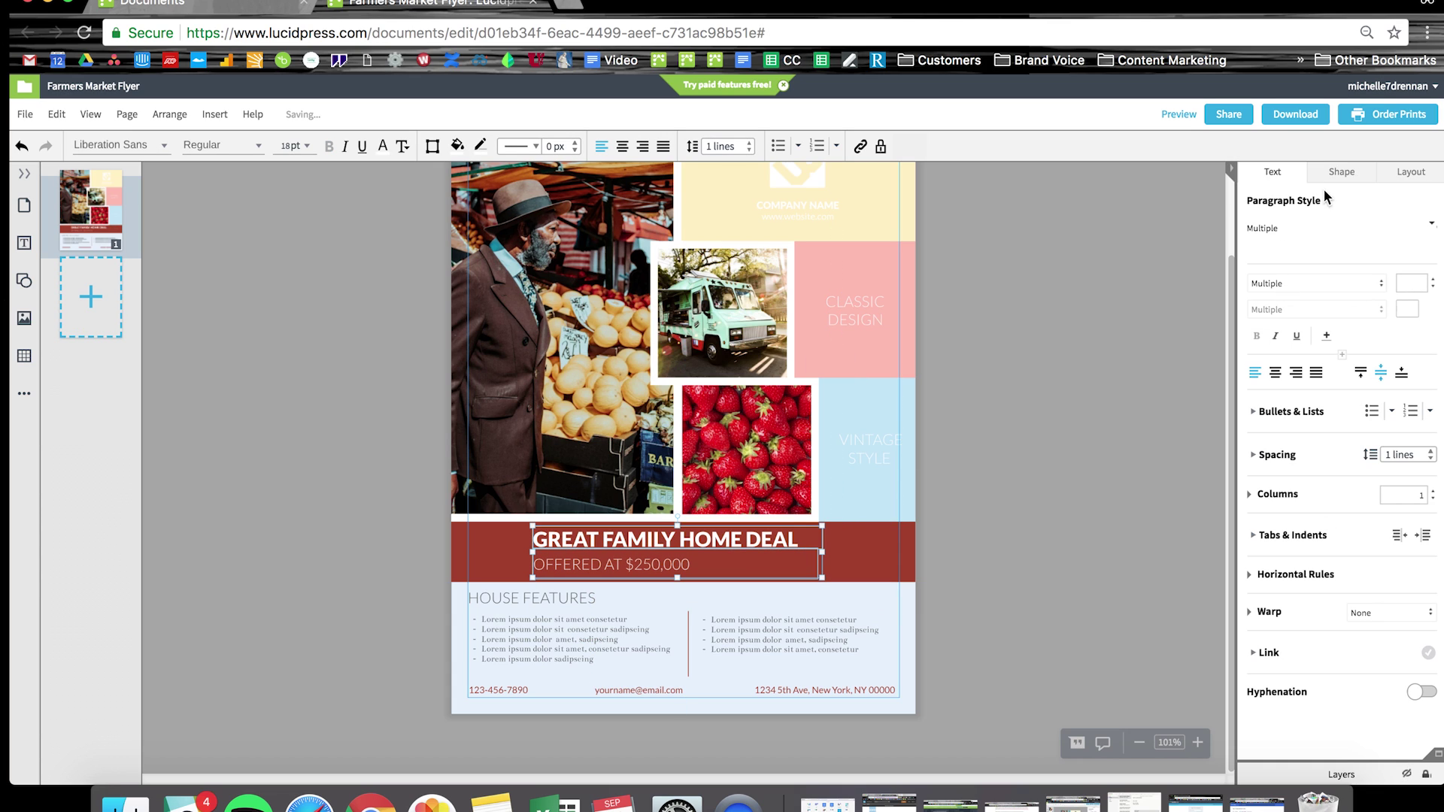
{"action": "left_click", "coordinate": [1275, 372]}
Align the headline and the OFFERED AT text box with each other and centre both horizontally on the page
{"action": "left_click", "coordinate": [1412, 176]}
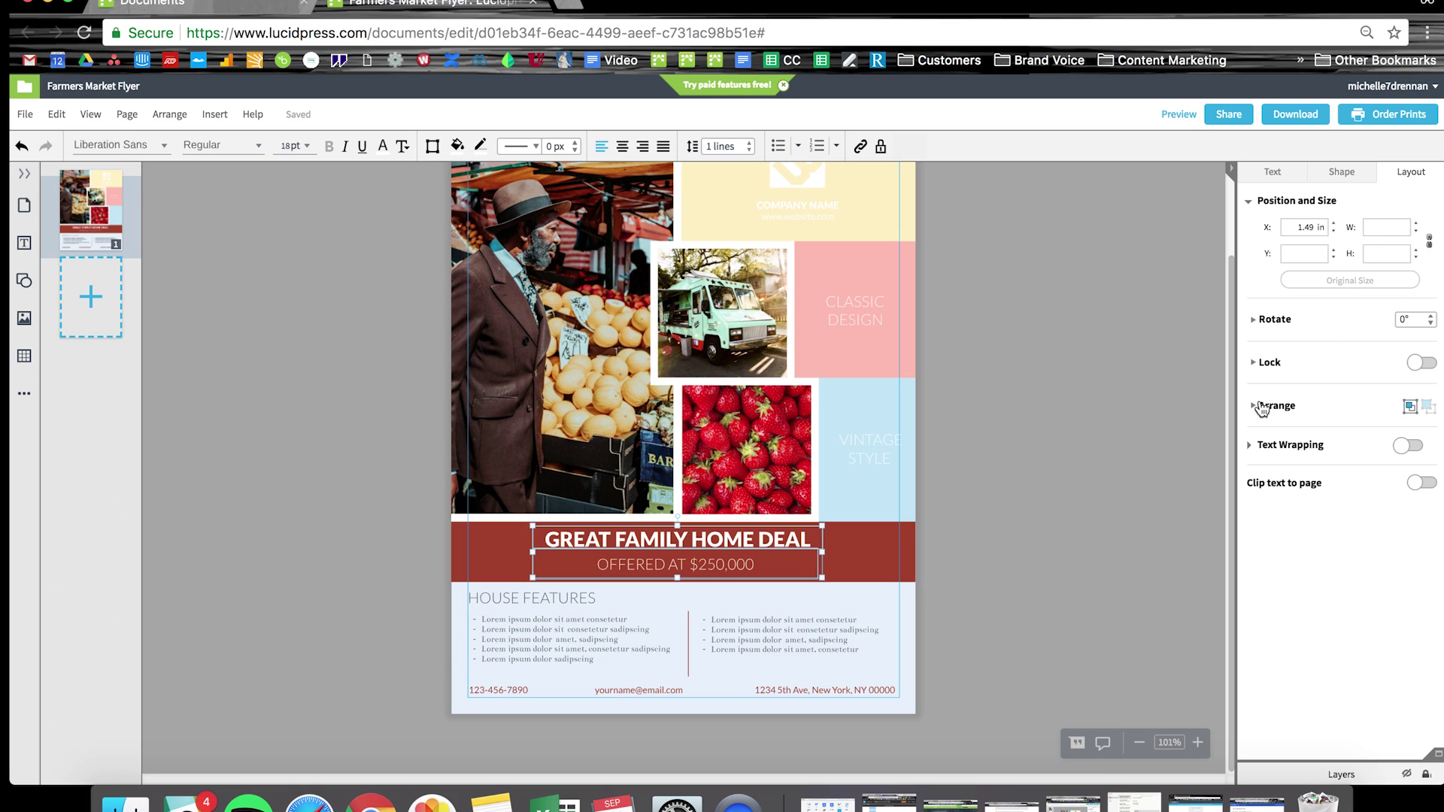
{"action": "left_click", "coordinate": [1254, 407]}
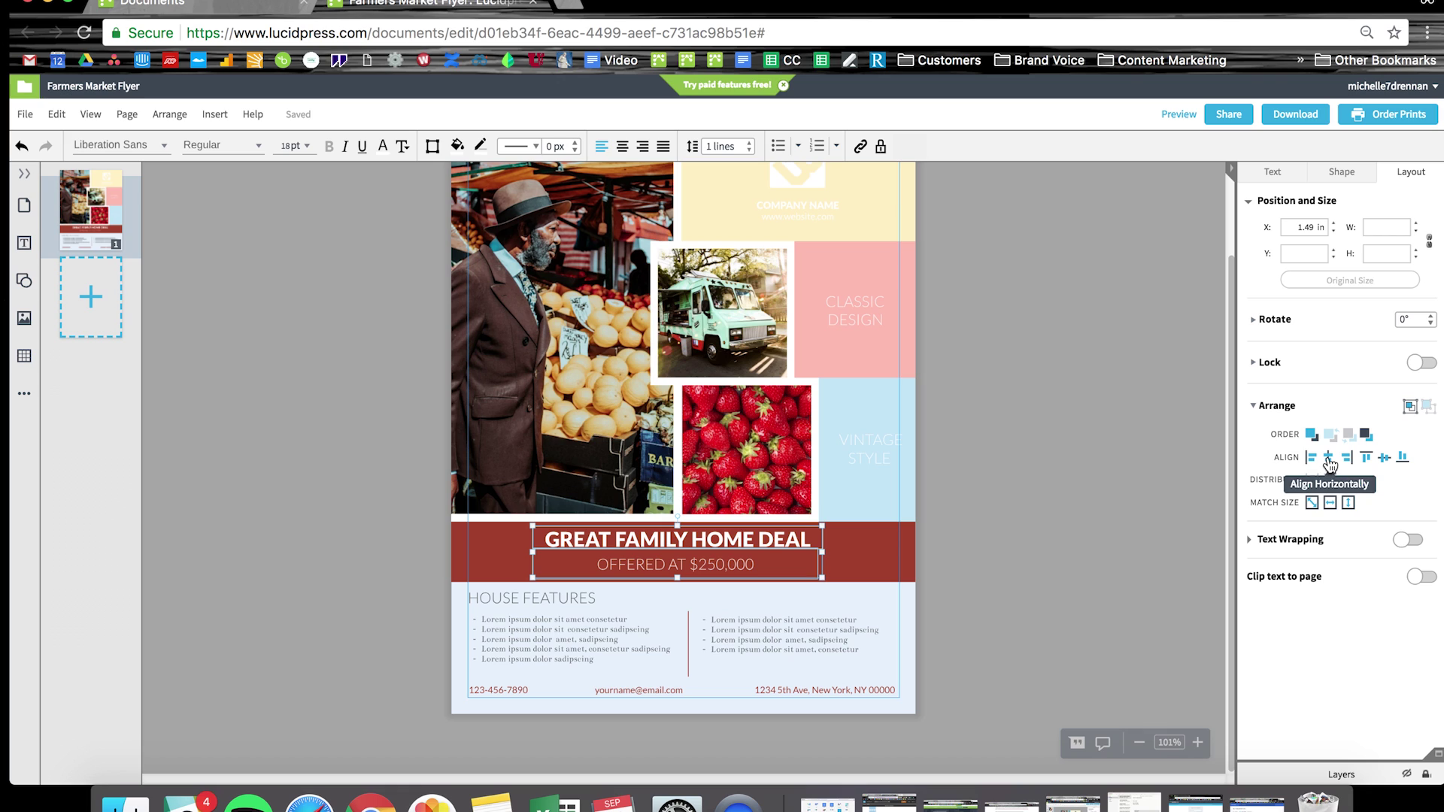
{"action": "left_click", "coordinate": [1328, 458]}
{"action": "left_click", "coordinate": [676, 540]}
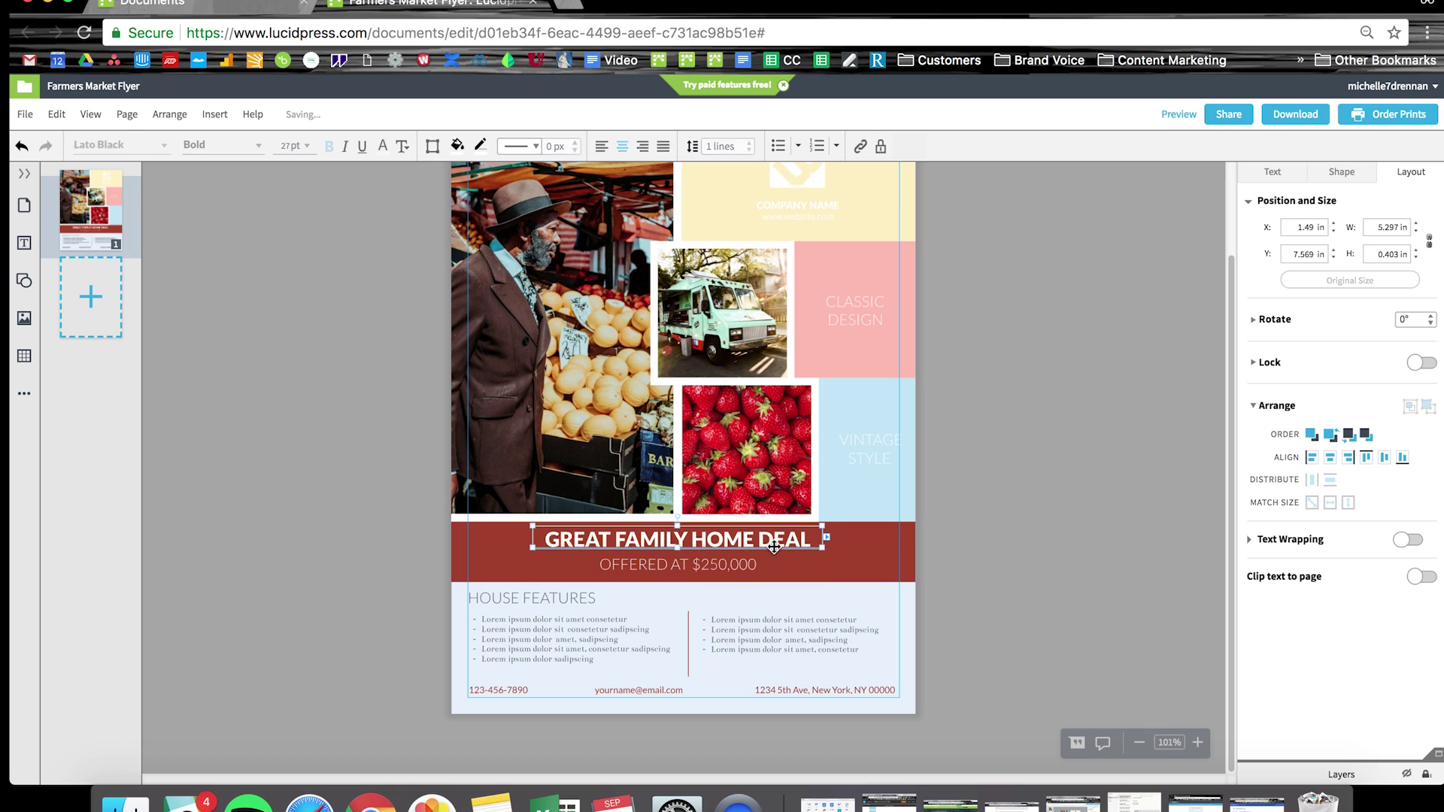
{"action": "left_click", "coordinate": [1332, 461]}
{"action": "left_click", "coordinate": [697, 564]}
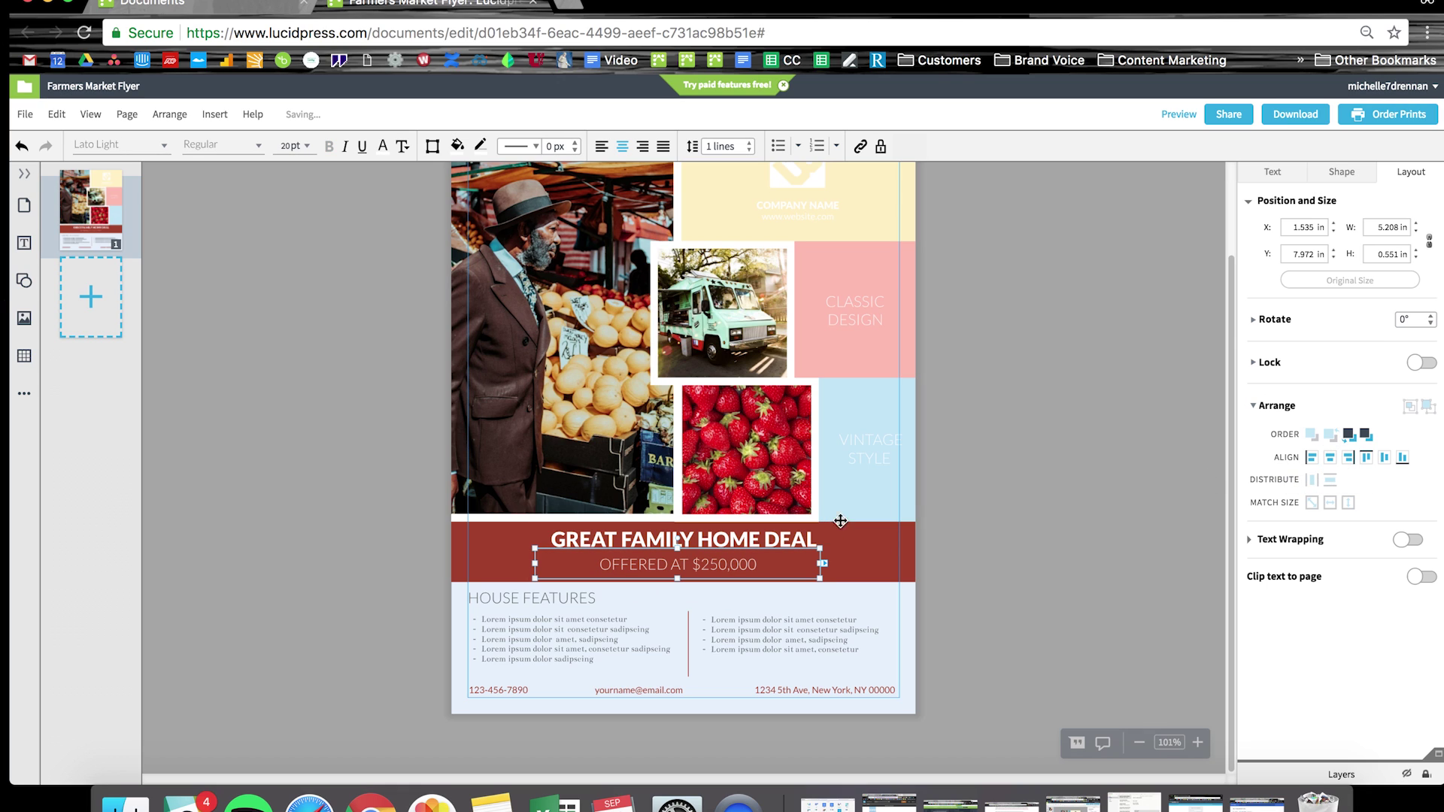
{"action": "left_click", "coordinate": [1331, 459]}
{"action": "left_click", "coordinate": [1145, 474]}
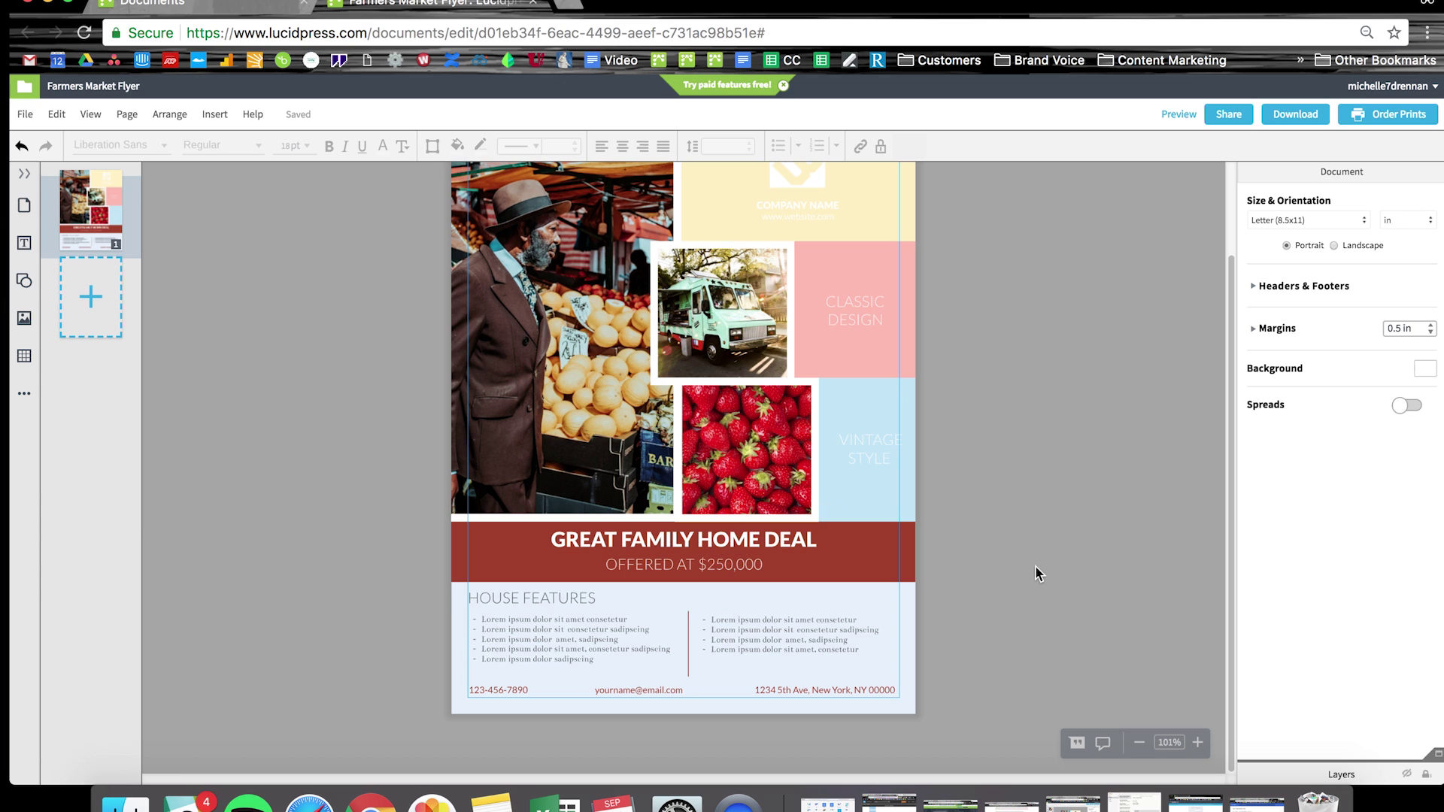
Fill the red banner behind the headline with light yellow
{"action": "left_click", "coordinate": [907, 568]}
{"action": "left_click", "coordinate": [1290, 178]}
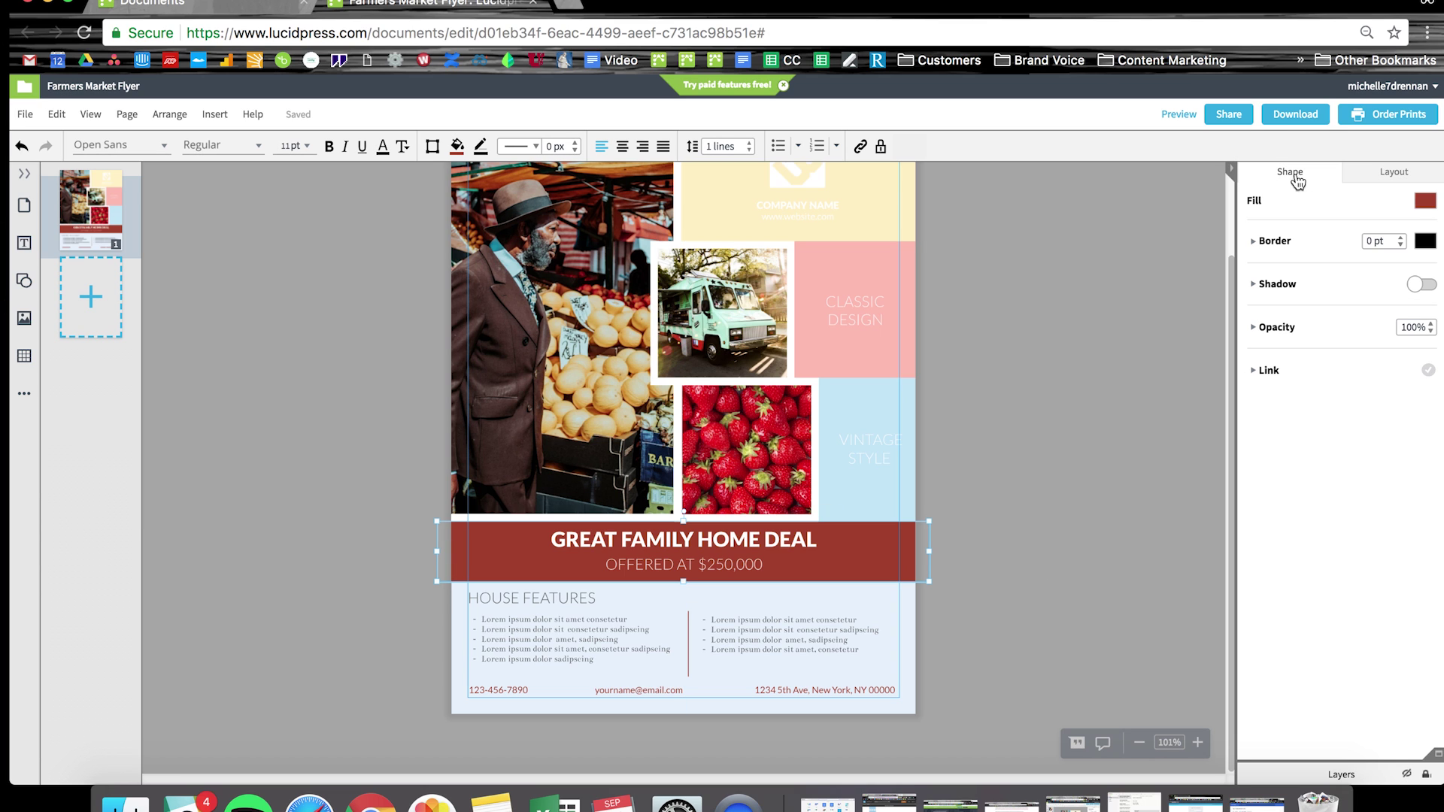
{"action": "left_click", "coordinate": [1424, 201]}
{"action": "left_click", "coordinate": [1336, 371]}
{"action": "left_click", "coordinate": [1107, 406]}
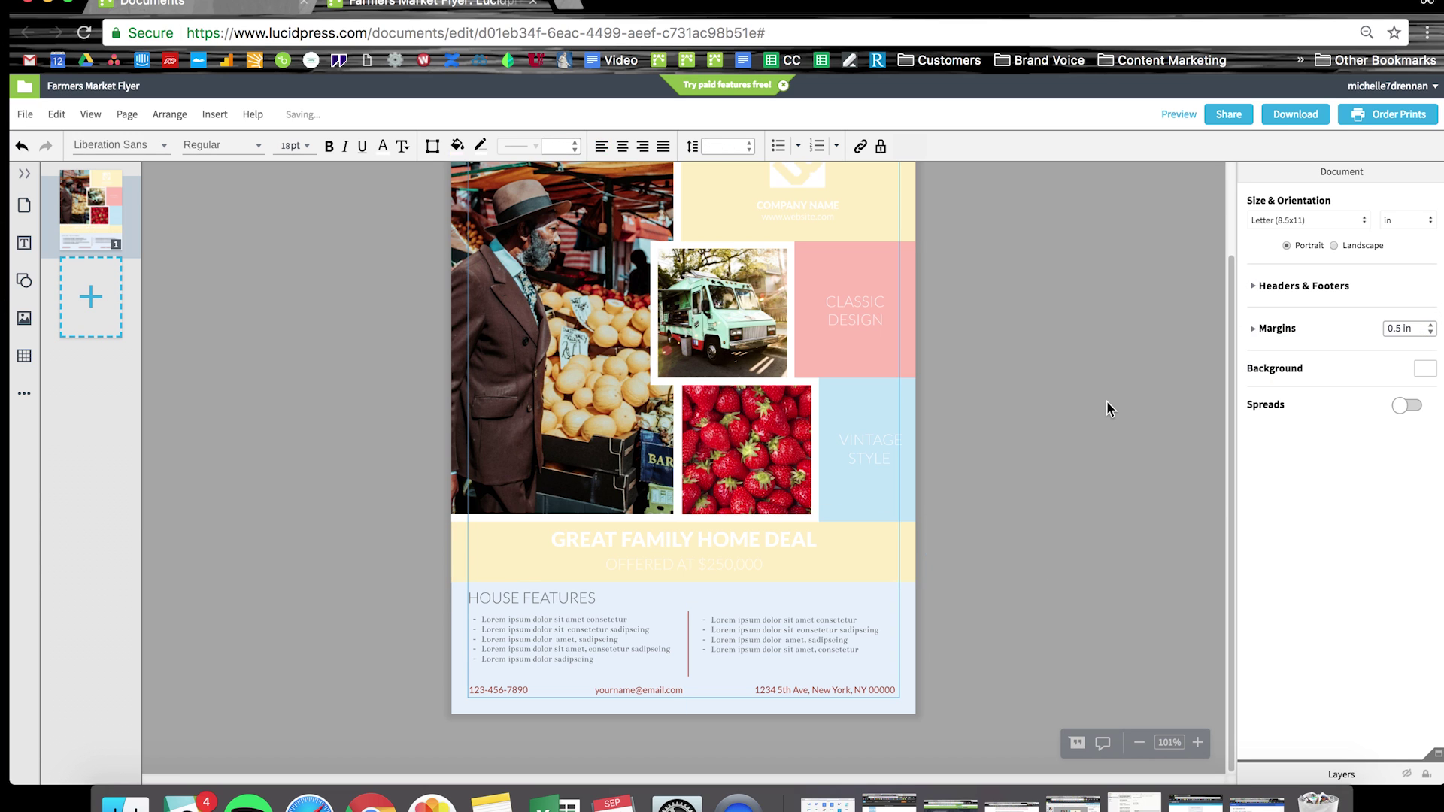
Replace the placeholder logo above the company name with the black shopping basket image from the computer's files
{"action": "scroll", "coordinate": [1106, 407], "scroll_direction": "up", "scroll_amount": 3}
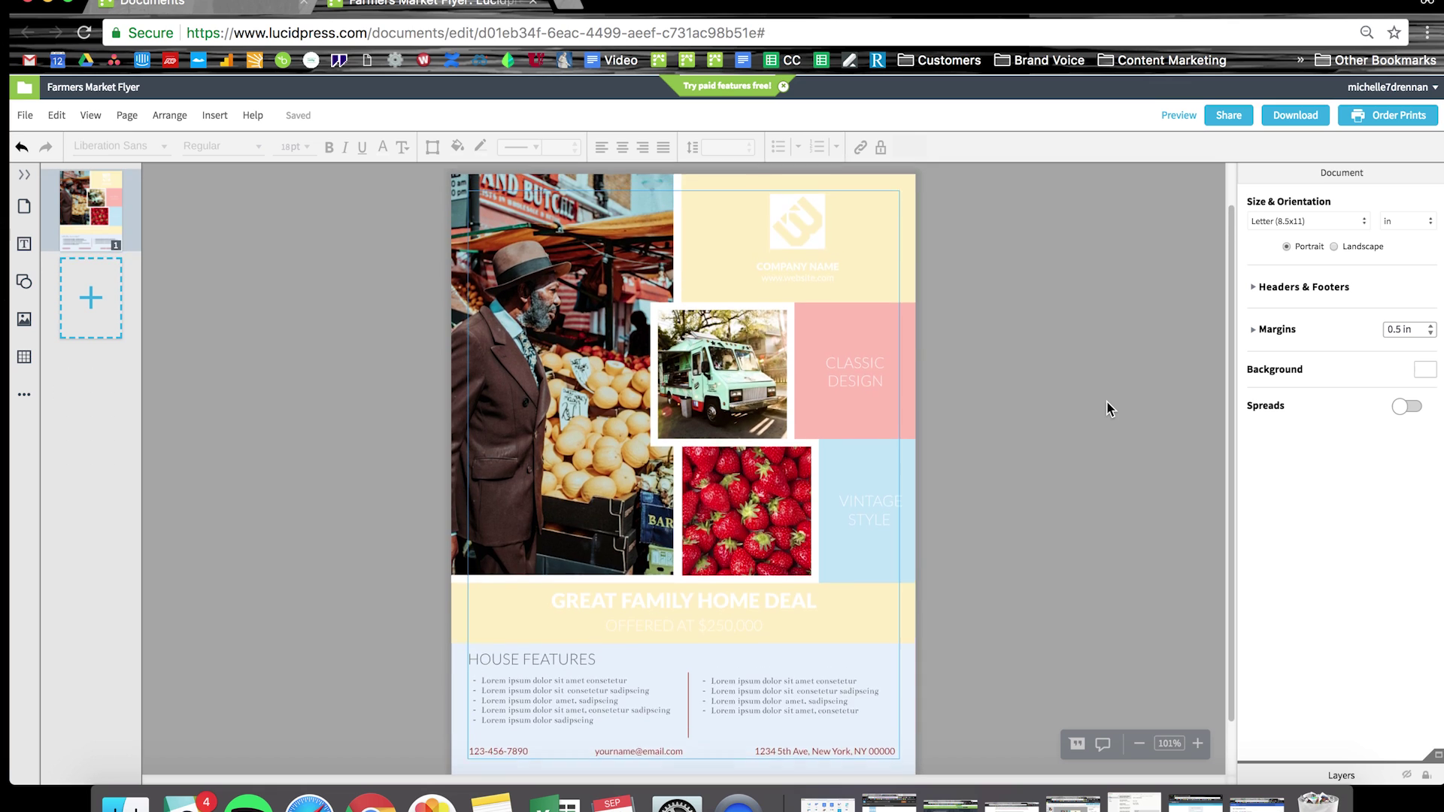
{"action": "left_click", "coordinate": [801, 275]}
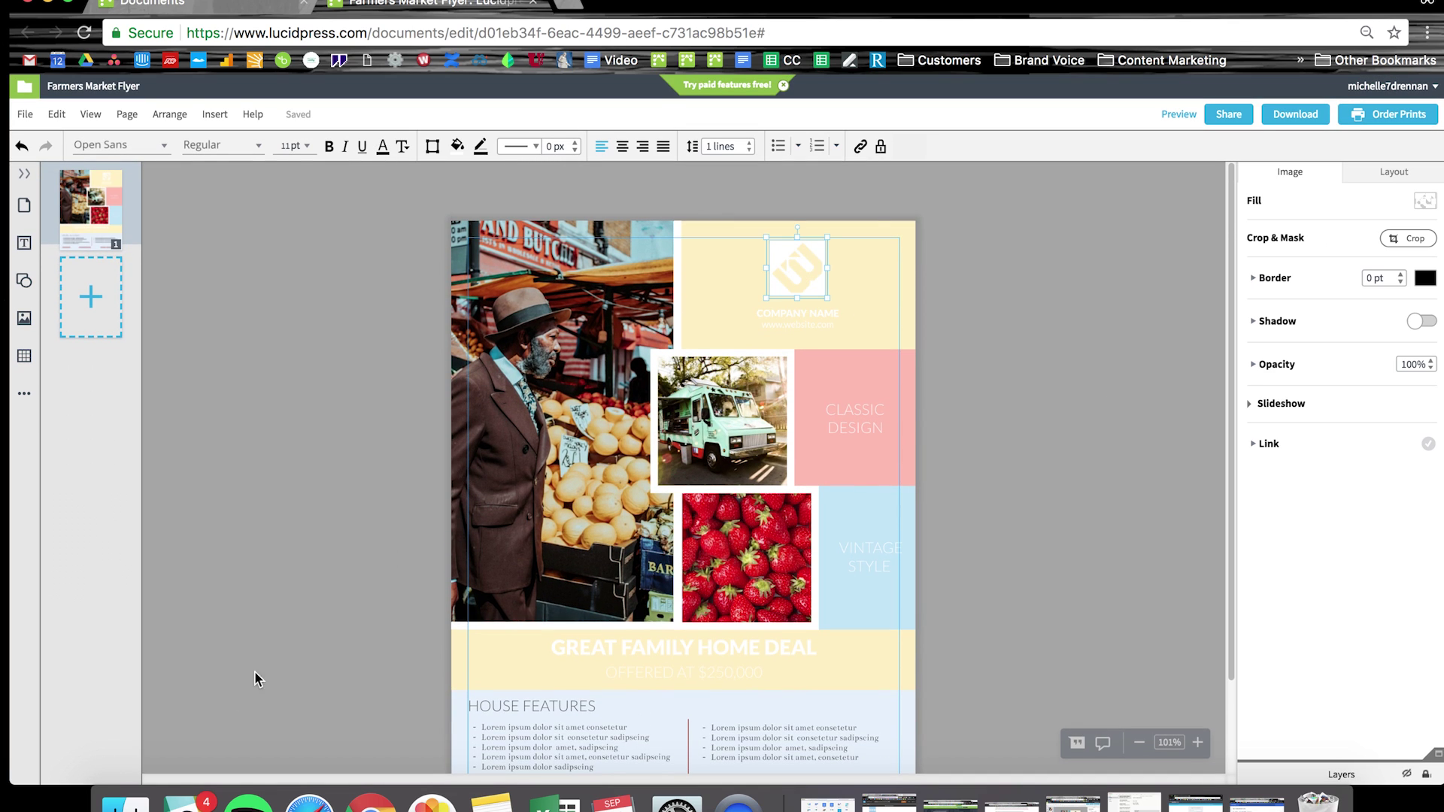
{"action": "left_click", "coordinate": [126, 803]}
{"action": "left_click_drag", "start_coordinate": [1199, 309], "coordinate": [787, 268]}
{"action": "left_click", "coordinate": [985, 312]}
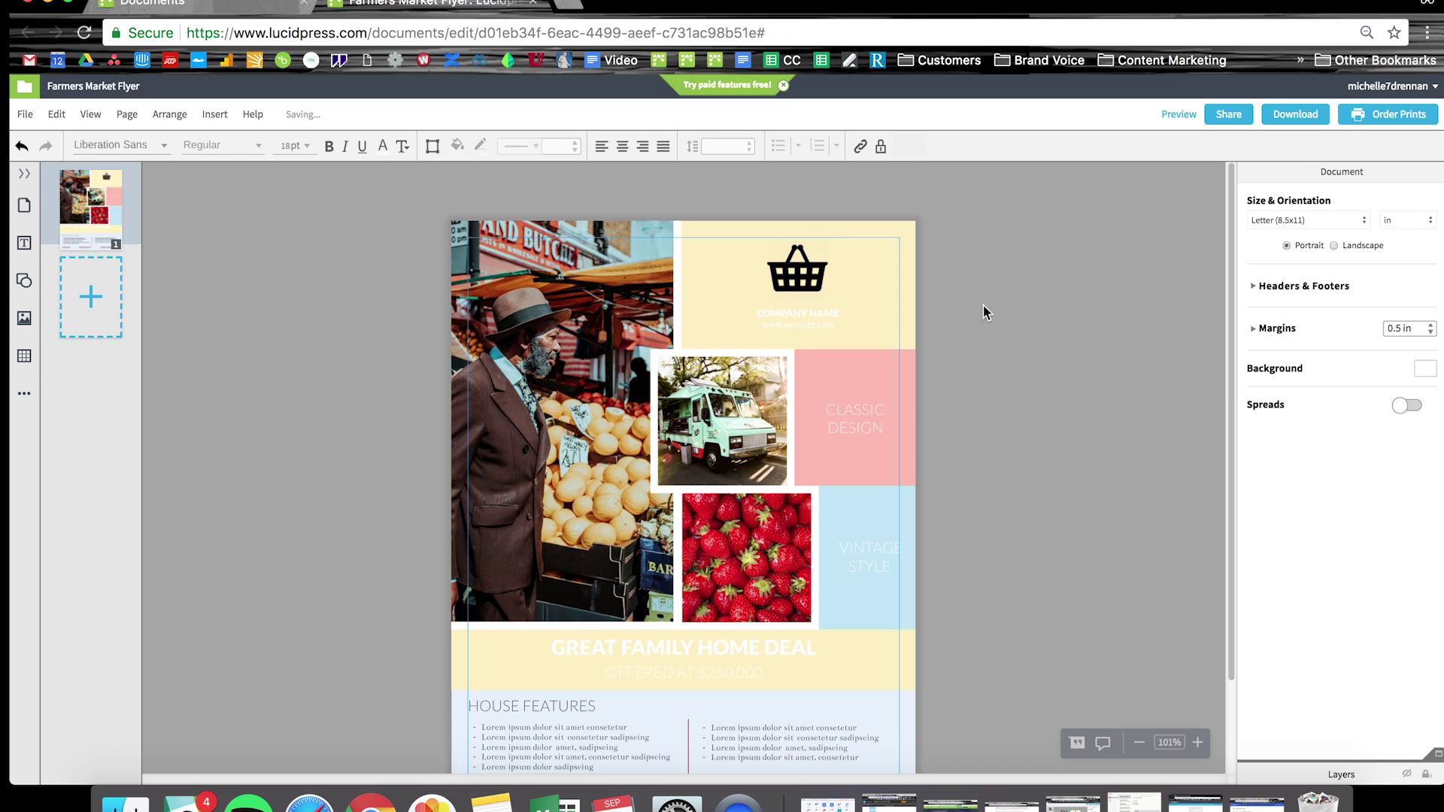
Set the company name and website text below the basket logo to black
{"action": "left_click", "coordinate": [816, 278]}
{"action": "left_click", "coordinate": [825, 318]}
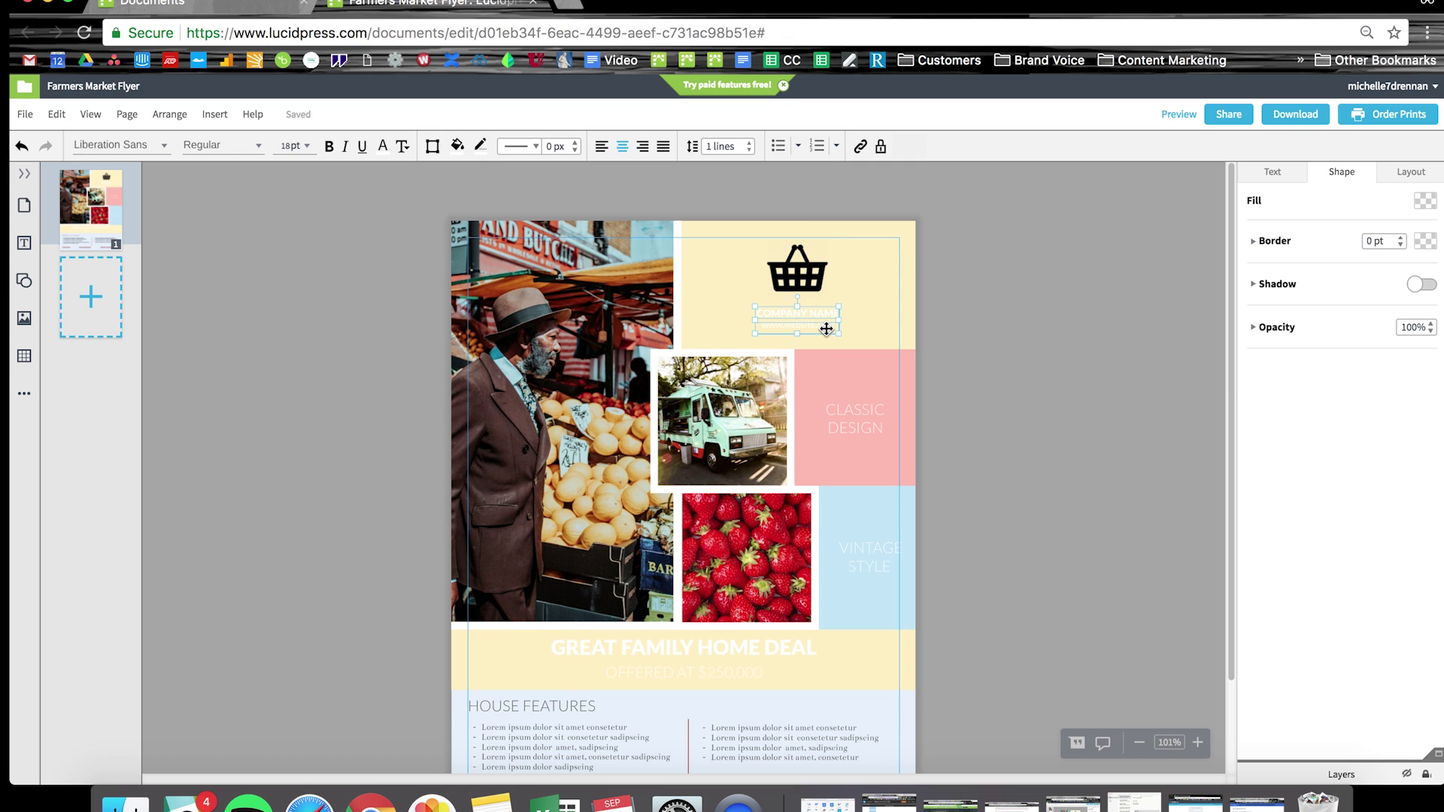
{"action": "left_click", "coordinate": [1273, 172]}
{"action": "left_click", "coordinate": [1407, 309]}
{"action": "left_click", "coordinate": [1254, 445]}
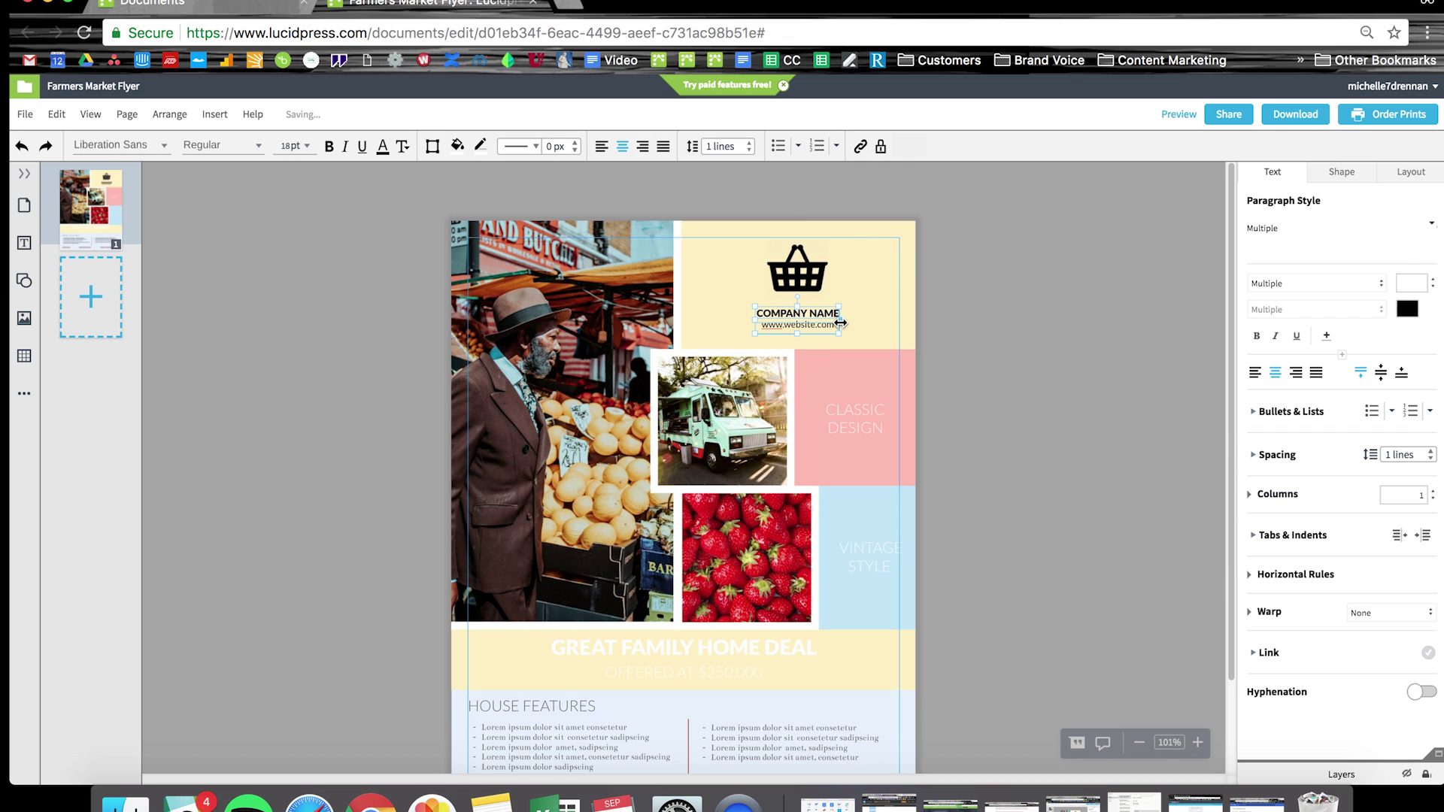
Widen the company name and website text boxes to about 2.5 in and centre them with the basket logo in the yellow block
{"action": "left_click_drag", "start_coordinate": [840, 322], "coordinate": [893, 322]}
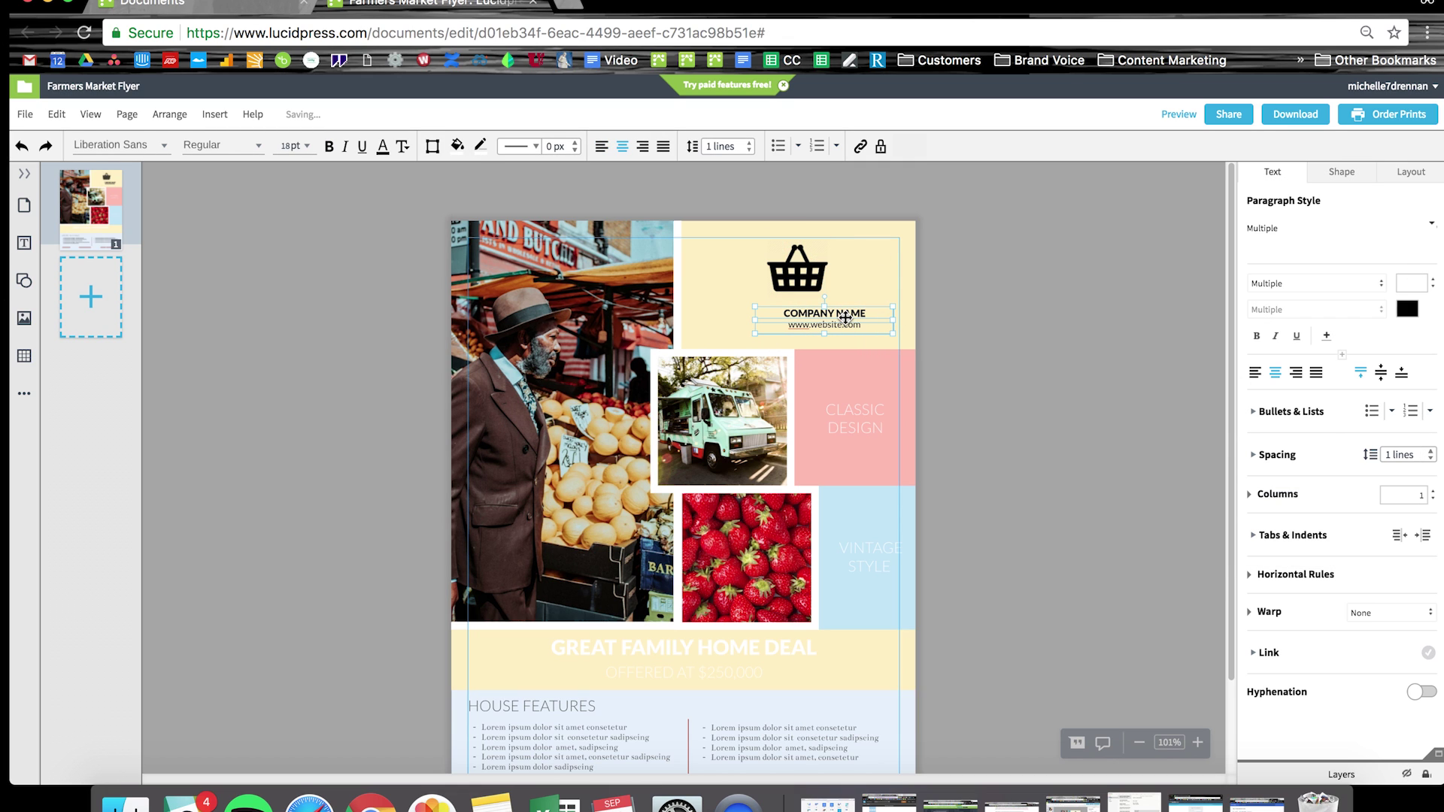
{"action": "left_click", "coordinate": [814, 283], "text": "shift"}
{"action": "left_click", "coordinate": [1364, 179]}
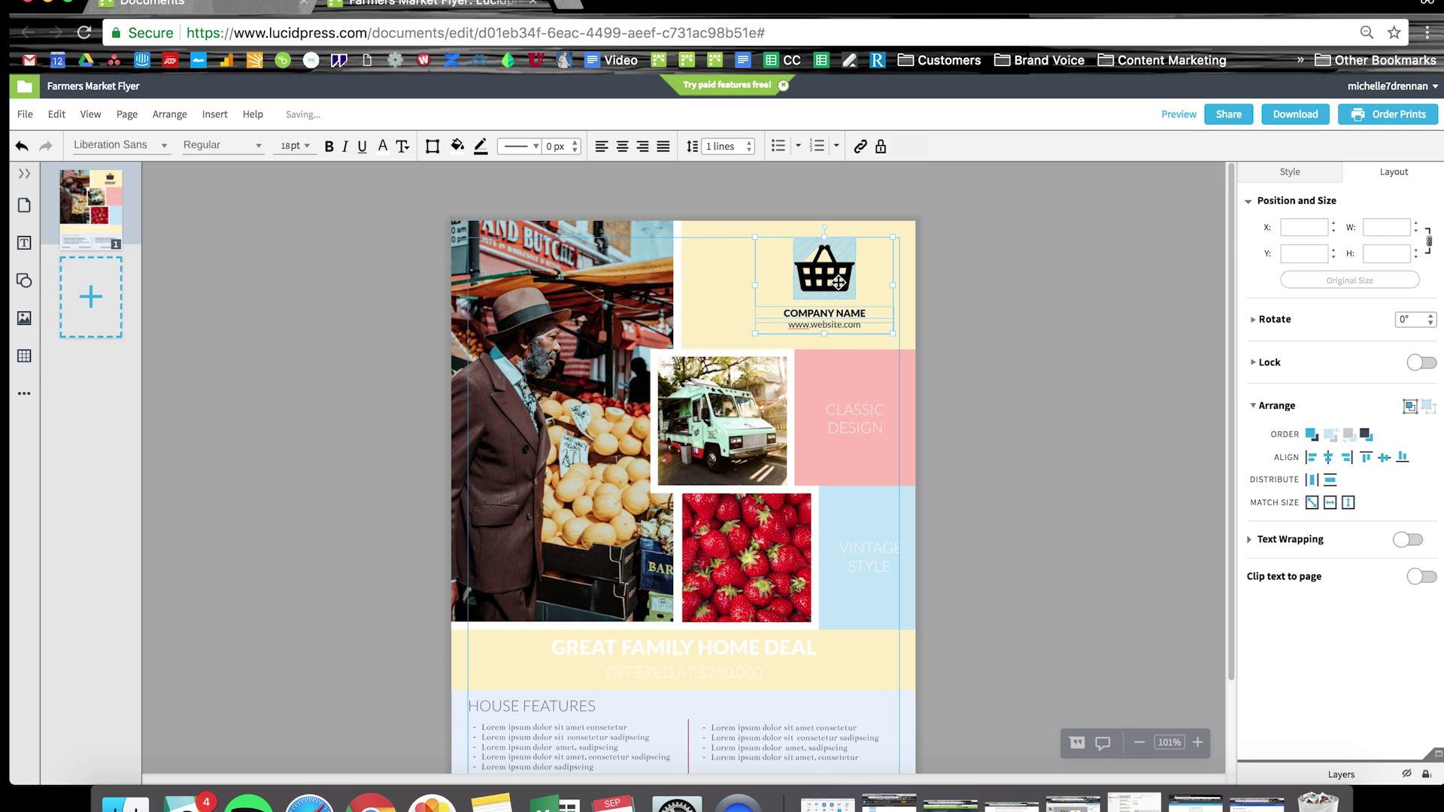
{"action": "left_click_drag", "start_coordinate": [828, 284], "coordinate": [801, 284]}
{"action": "left_click", "coordinate": [986, 299]}
Enlarge the basket logo and shift the company name and website text slightly down beneath it
{"action": "left_click", "coordinate": [818, 272]}
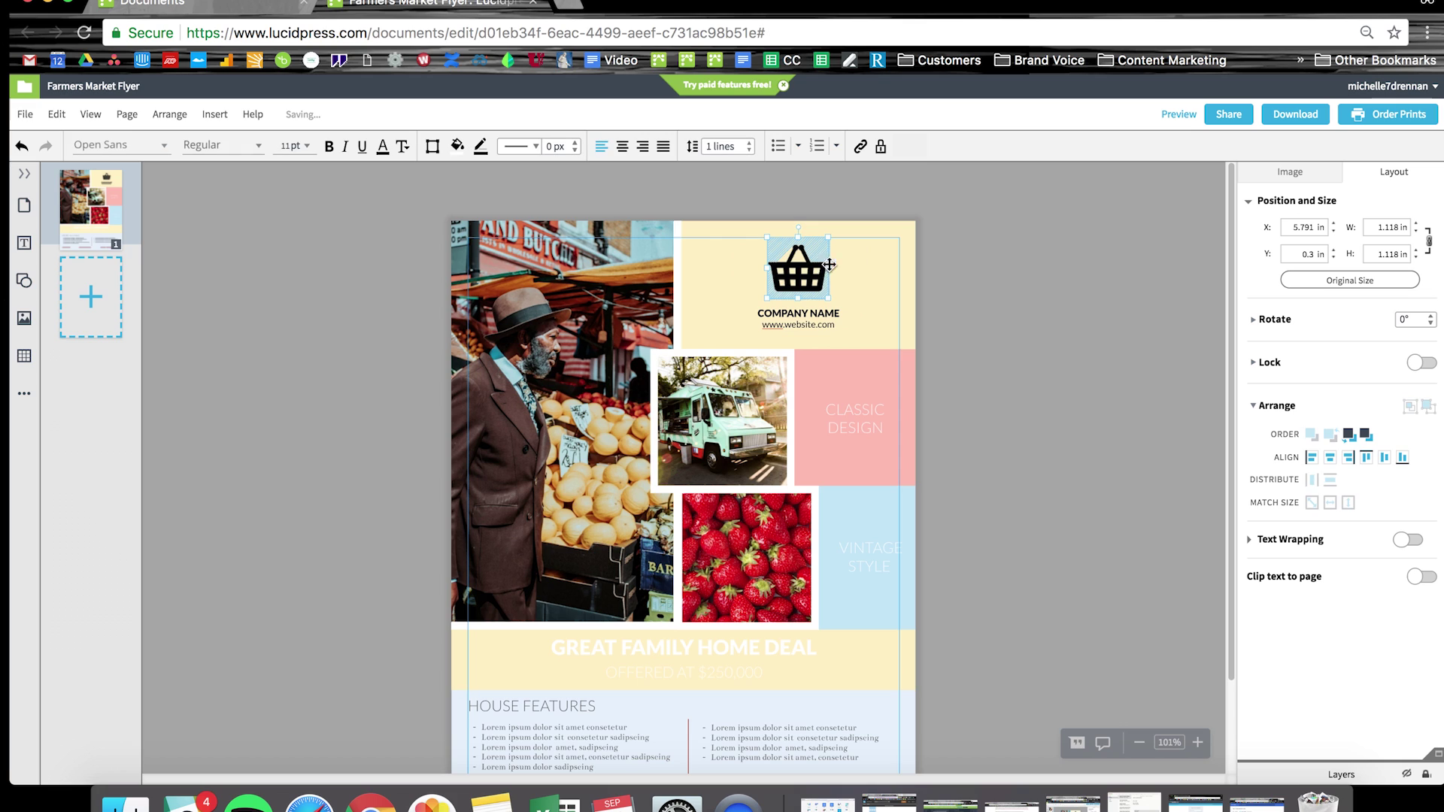
{"action": "left_click_drag", "start_coordinate": [828, 237], "coordinate": [837, 229]}
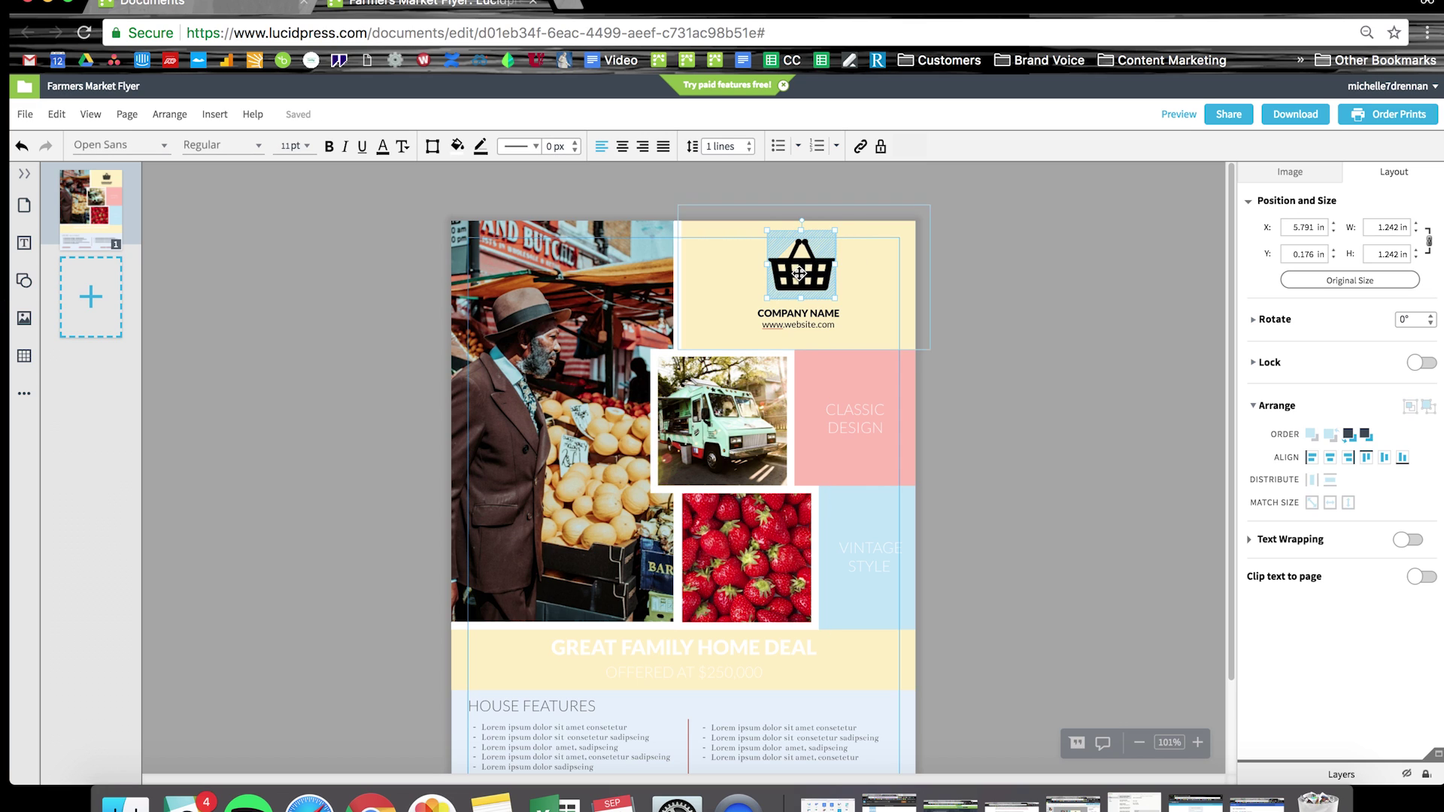
{"action": "left_click_drag", "start_coordinate": [768, 298], "coordinate": [754, 311]}
{"action": "left_click", "coordinate": [986, 312]}
{"action": "left_click", "coordinate": [816, 325]}
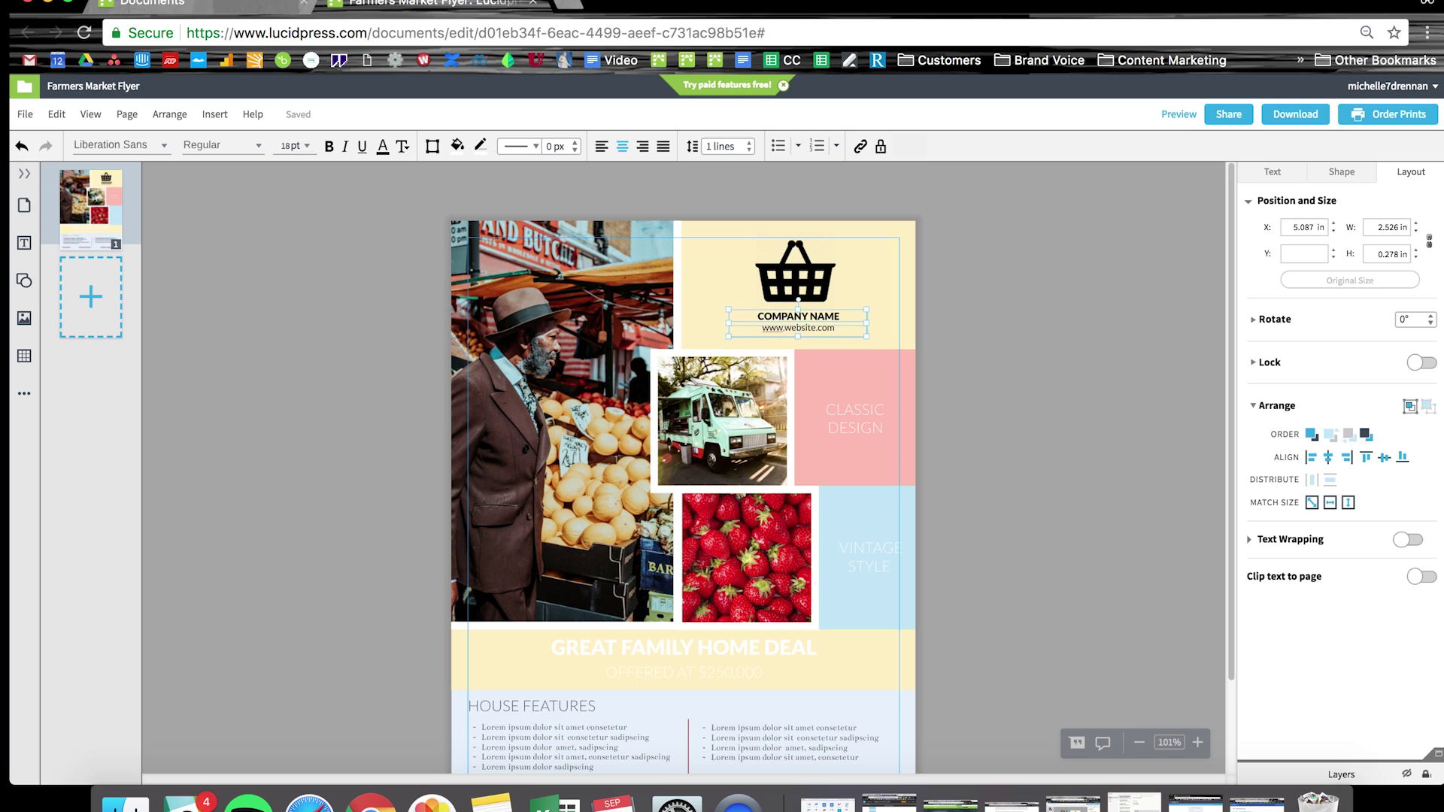
{"action": "left_click", "coordinate": [823, 316]}
{"action": "type", "text": "YUM YUM FARMERS MARKET"}
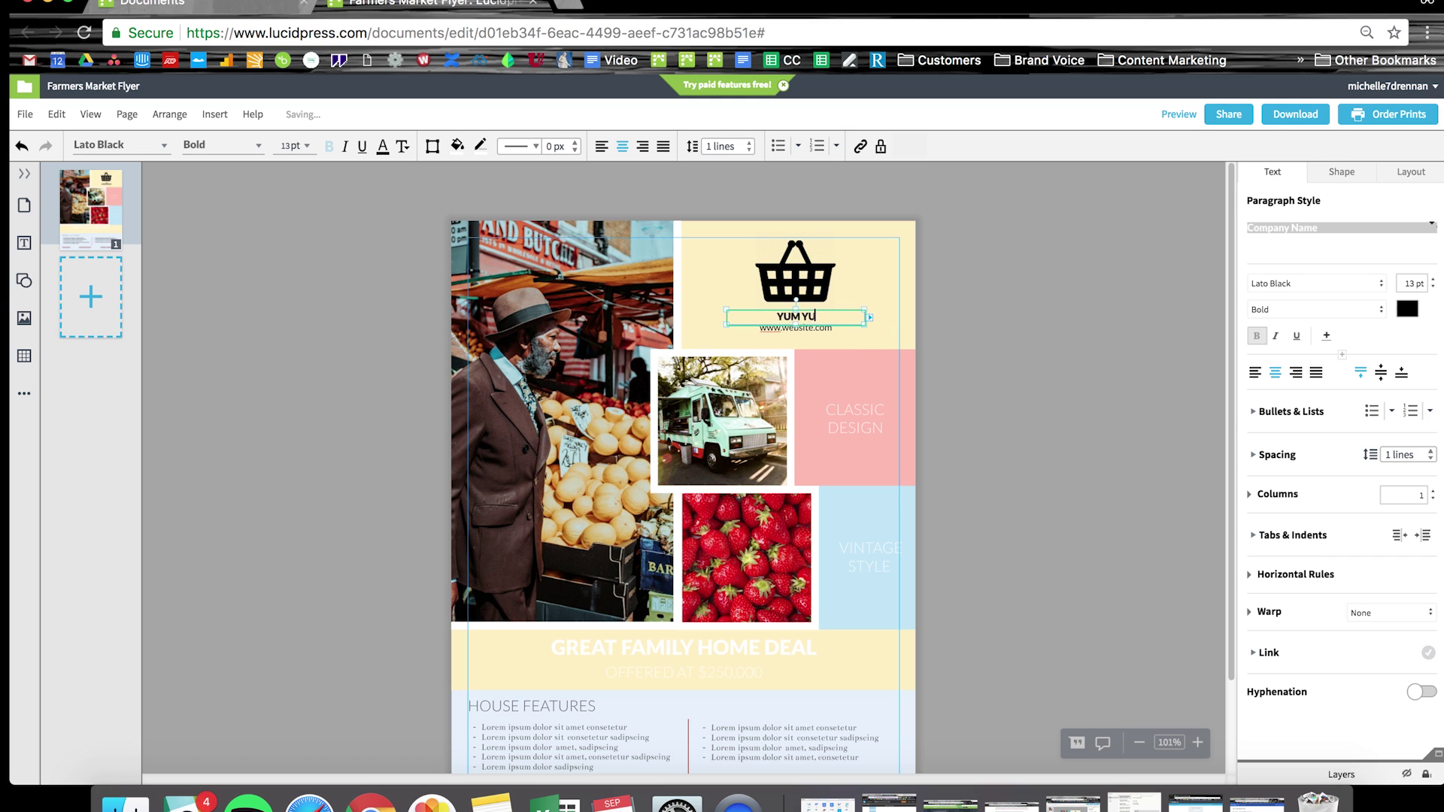
{"action": "left_click", "coordinate": [810, 329]}
{"action": "double_click", "coordinate": [810, 329]}
{"action": "type", "text": "YU"}
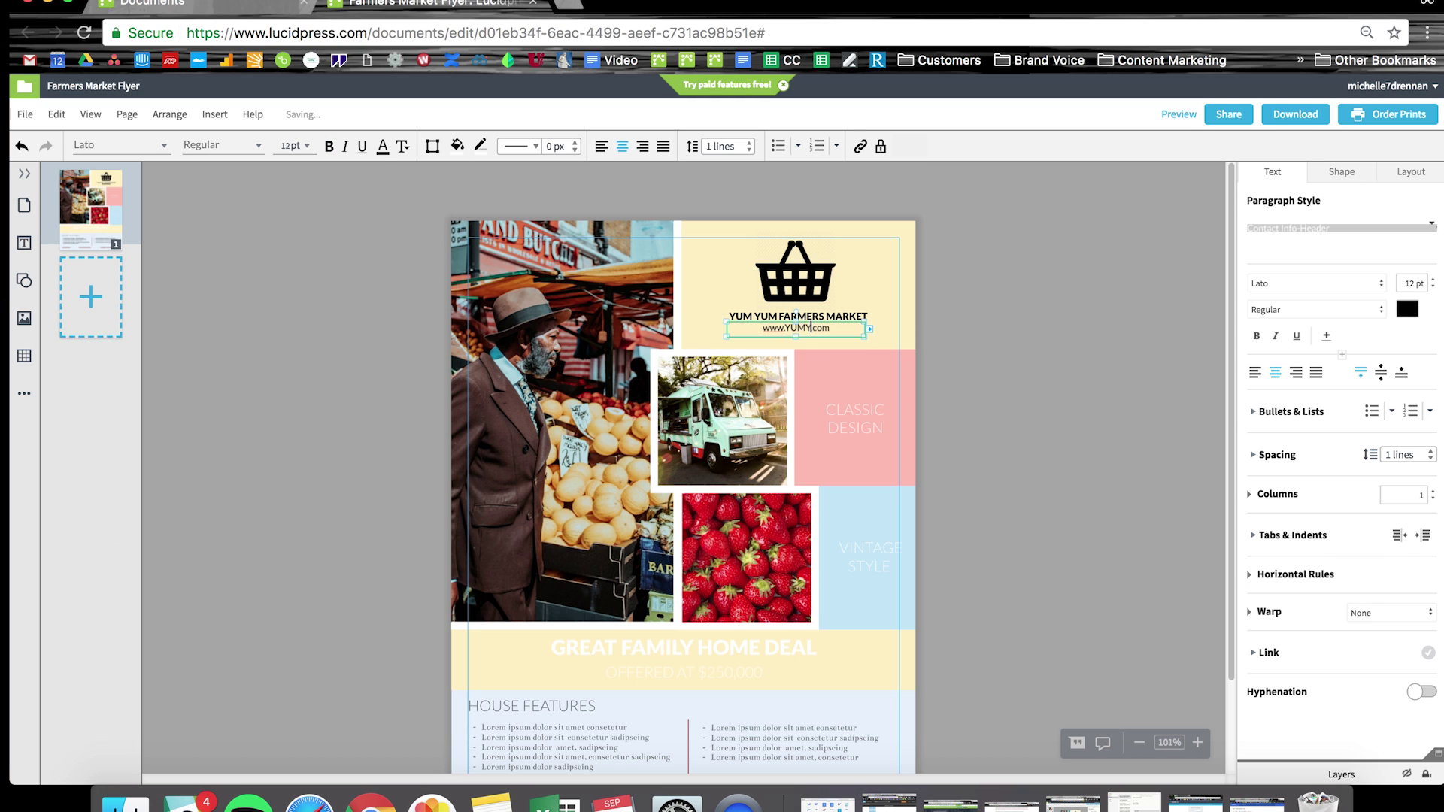
{"action": "type", "text": "myummarket"}
{"action": "left_click", "coordinate": [990, 345]}
Replace the CLASSIC DESIGN text with "FOOD TRUCKS" and the VINTAGE STYLE text with "FRESH PRODUCE"
{"action": "left_click", "coordinate": [854, 413]}
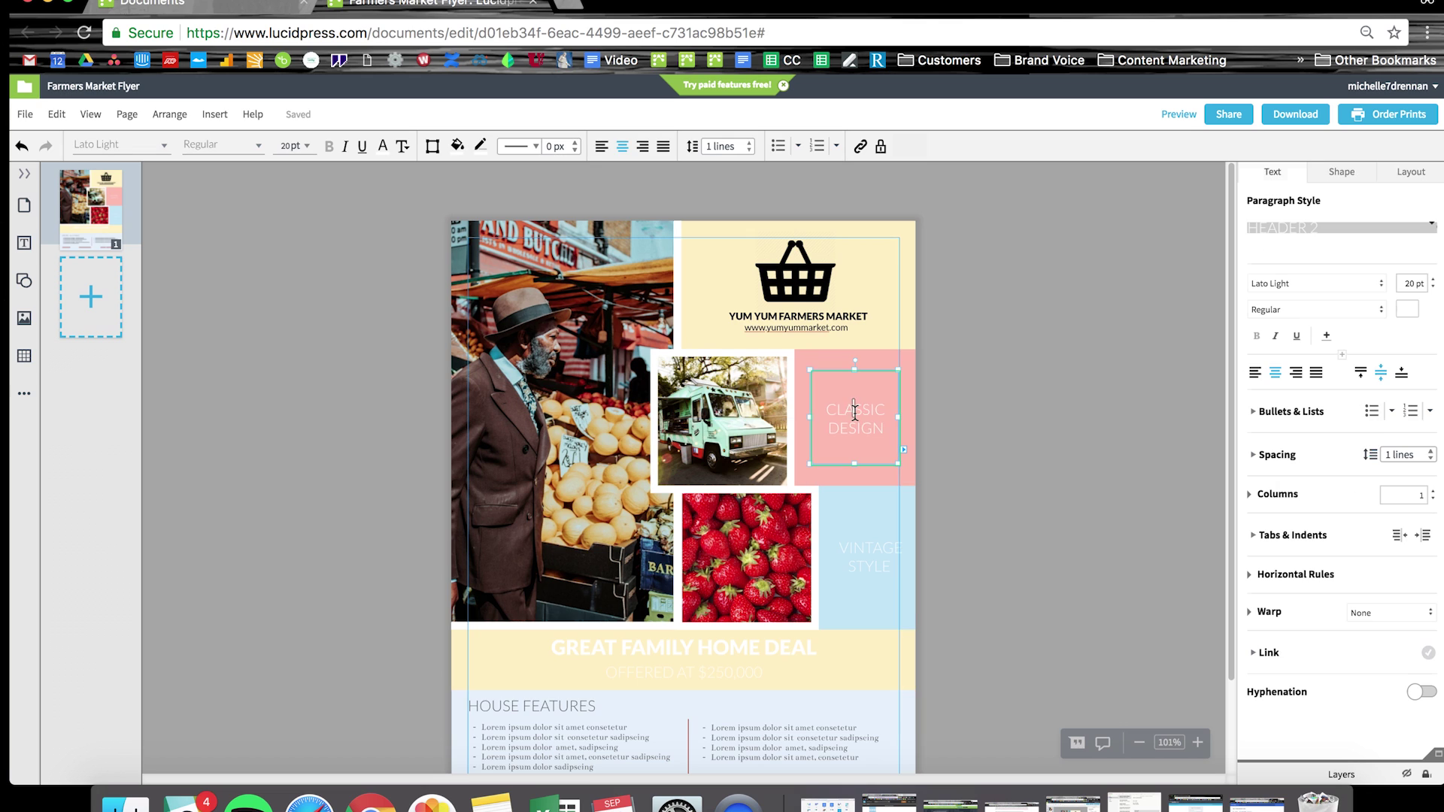
{"action": "type", "text": "FOOD TRUCKS"}
{"action": "triple_click", "coordinate": [864, 549]}
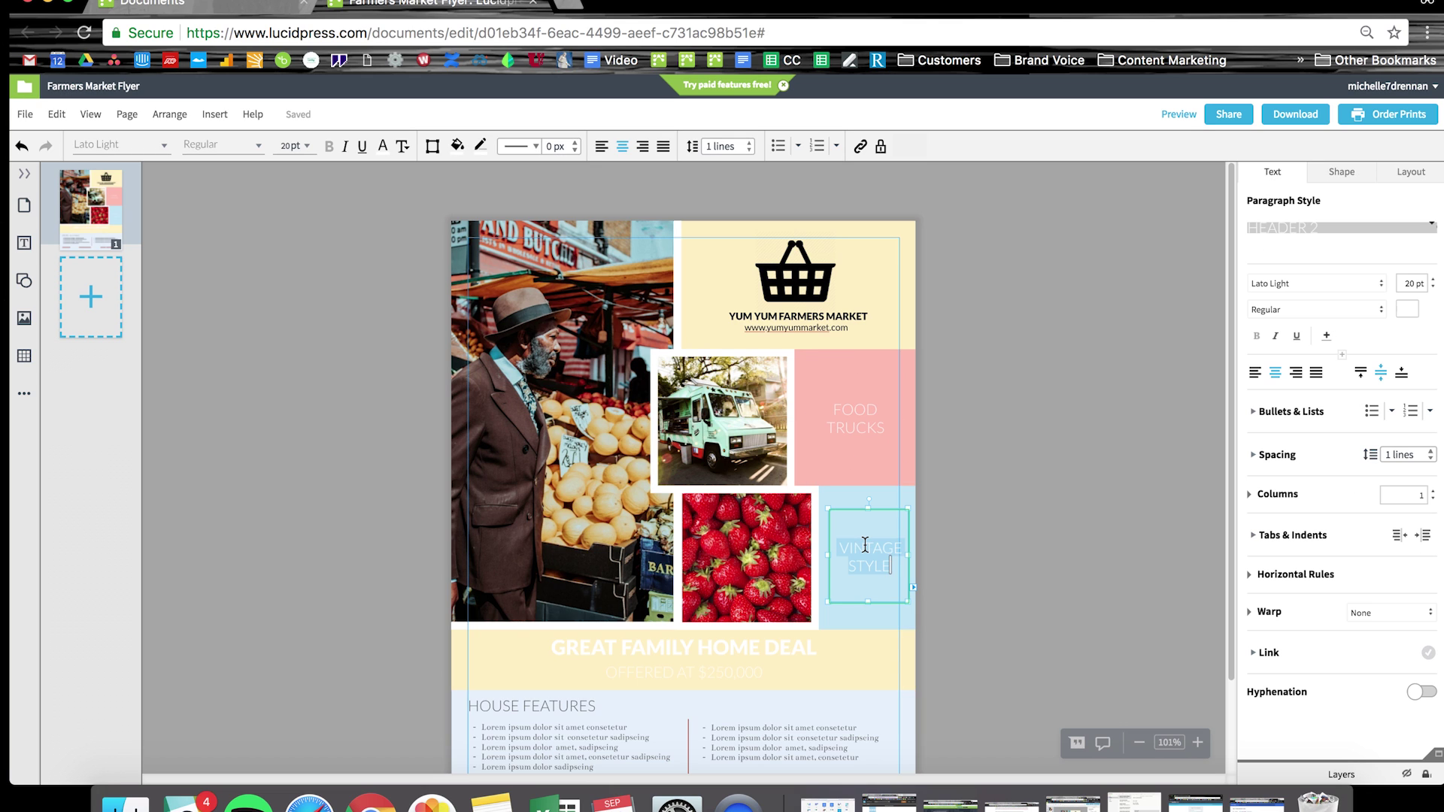
{"action": "type", "text": "FRESH PRODUCE"}
{"action": "left_click", "coordinate": [948, 432]}
{"action": "left_click", "coordinate": [879, 415]}
{"action": "left_click", "coordinate": [1287, 178]}
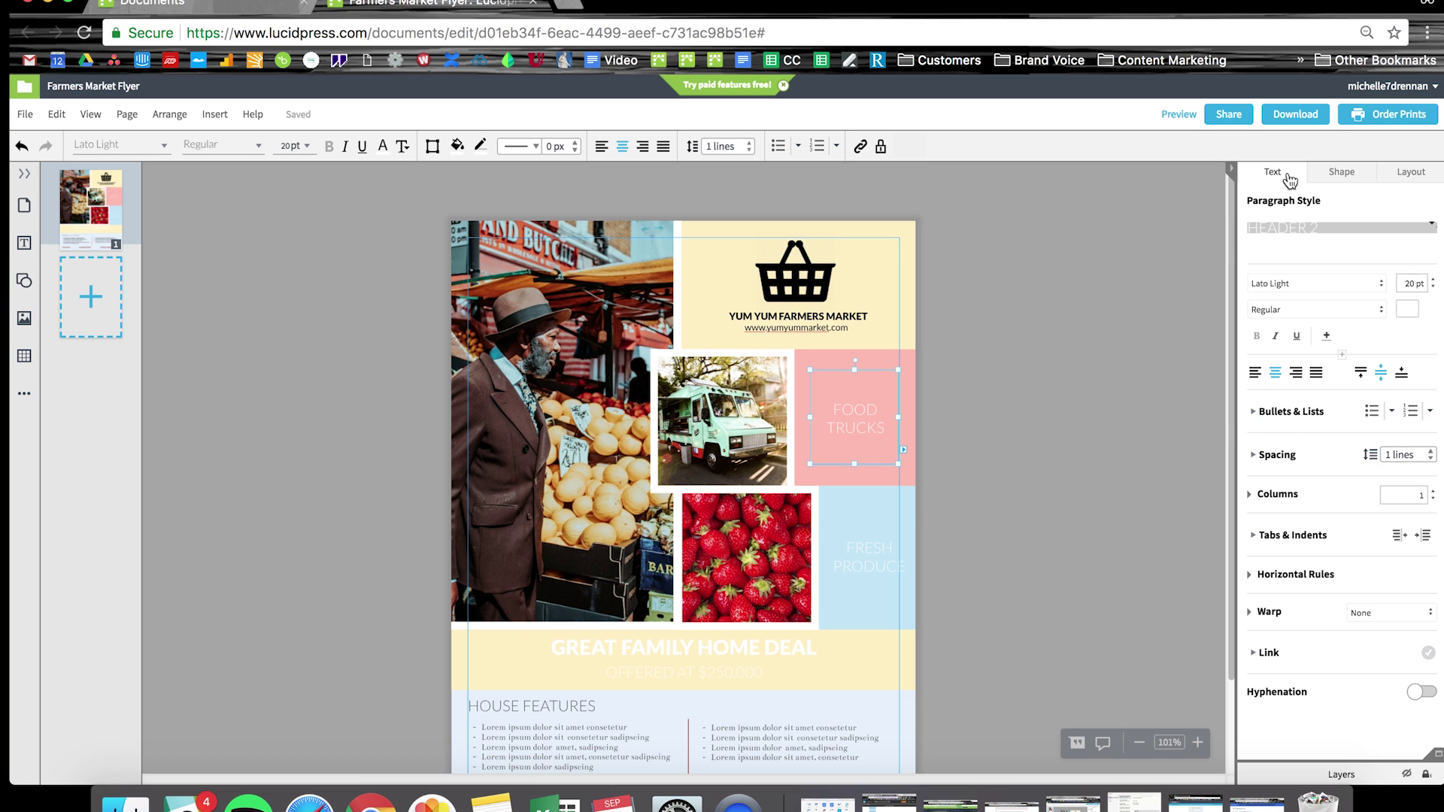
{"action": "left_click", "coordinate": [1380, 287]}
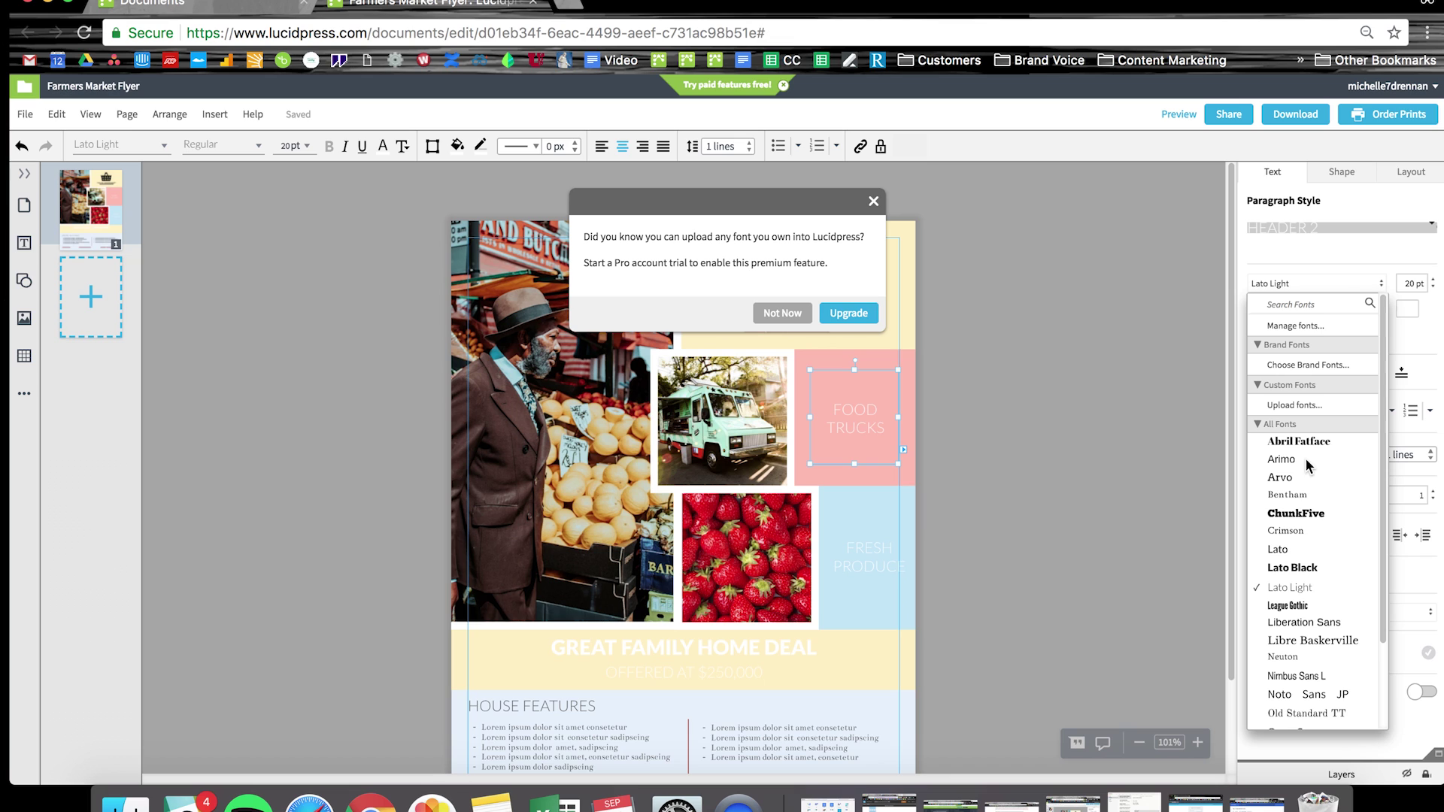
{"action": "left_click", "coordinate": [874, 203]}
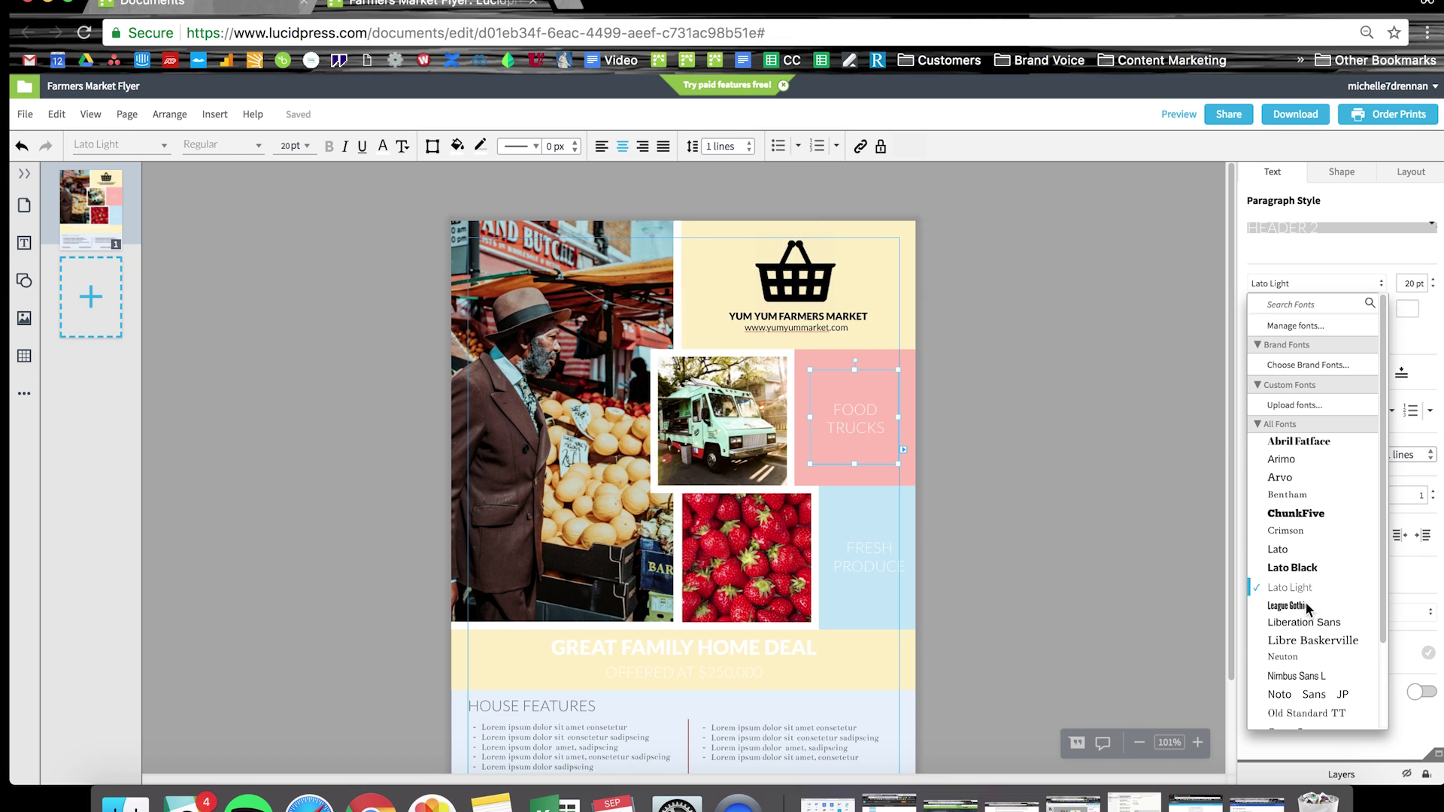
{"action": "left_click", "coordinate": [1103, 328]}
Set the FOOD TRUCKS, FRESH PRODUCE, GREAT FAMILY HOME DEAL and OFFERED AT text to black together
{"action": "scroll", "coordinate": [846, 412], "scroll_direction": "down", "scroll_amount": 1}
{"action": "left_click", "coordinate": [845, 412]}
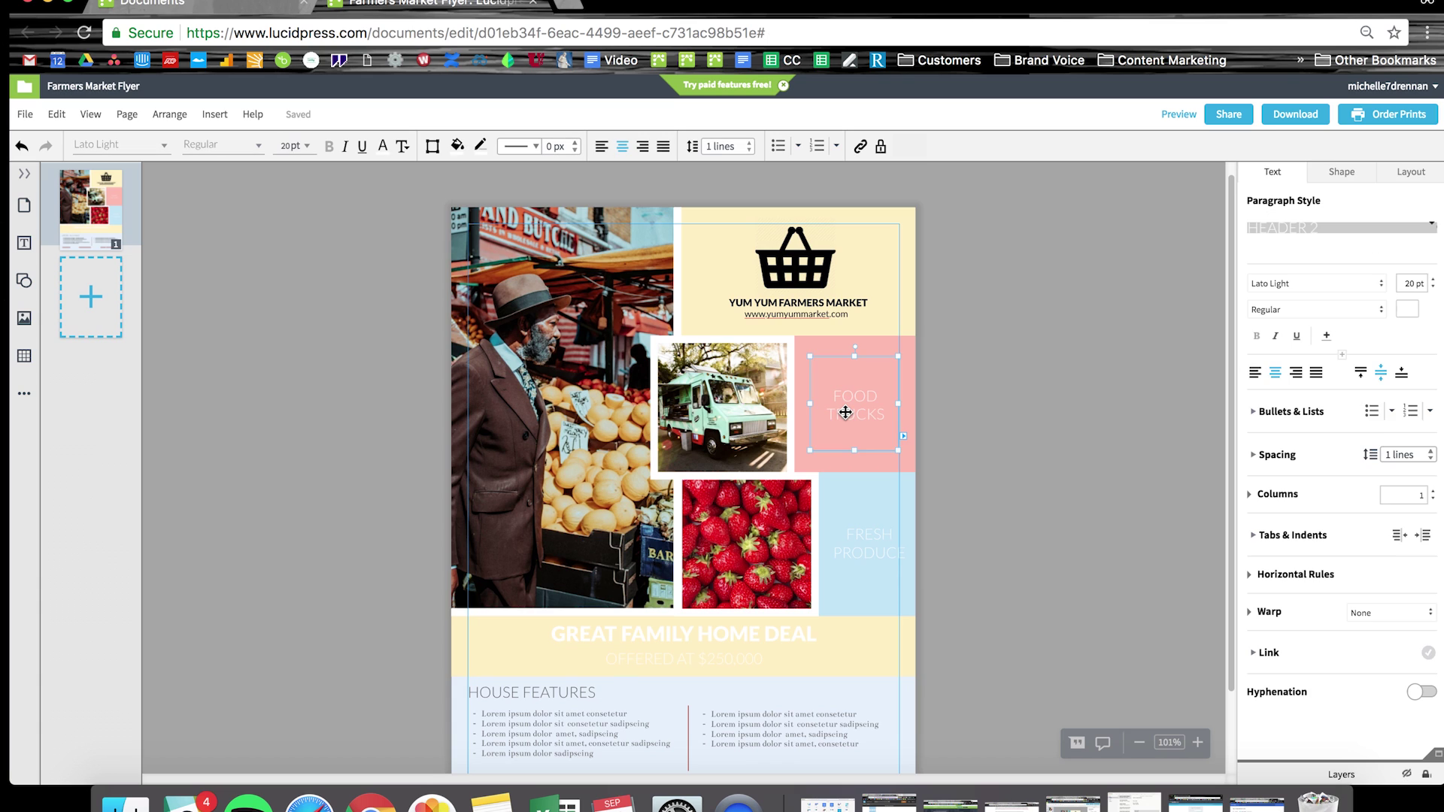
{"action": "left_click", "coordinate": [874, 551], "text": "shift"}
{"action": "left_click", "coordinate": [734, 639], "text": "shift"}
{"action": "left_click", "coordinate": [731, 662], "text": "shift"}
{"action": "left_click", "coordinate": [1408, 311]}
{"action": "left_click", "coordinate": [1255, 445]}
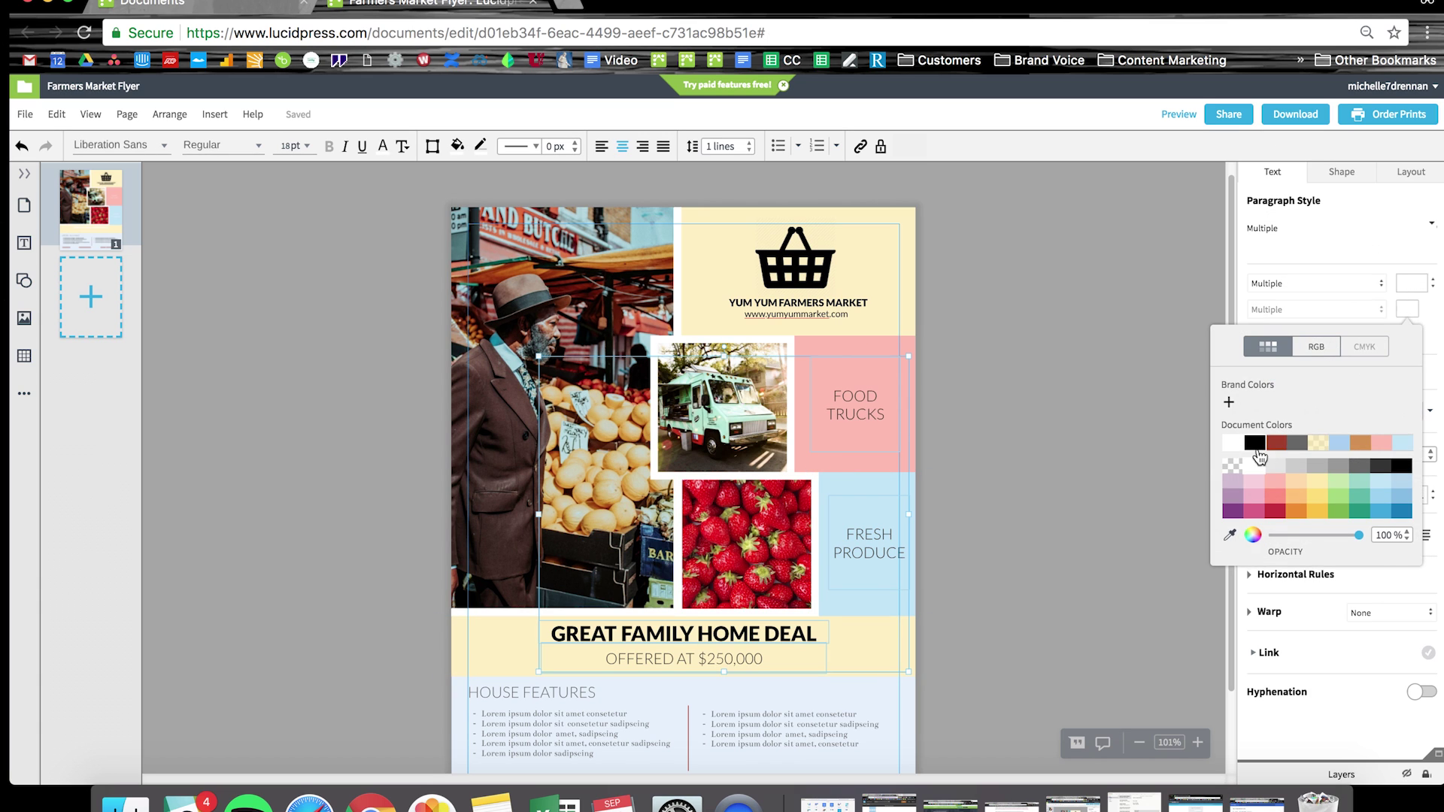
{"action": "left_click", "coordinate": [1039, 461]}
Nudge the FRESH PRODUCE text slightly to the left inside its blue block
{"action": "scroll", "coordinate": [1038, 462], "scroll_direction": "down", "scroll_amount": 3}
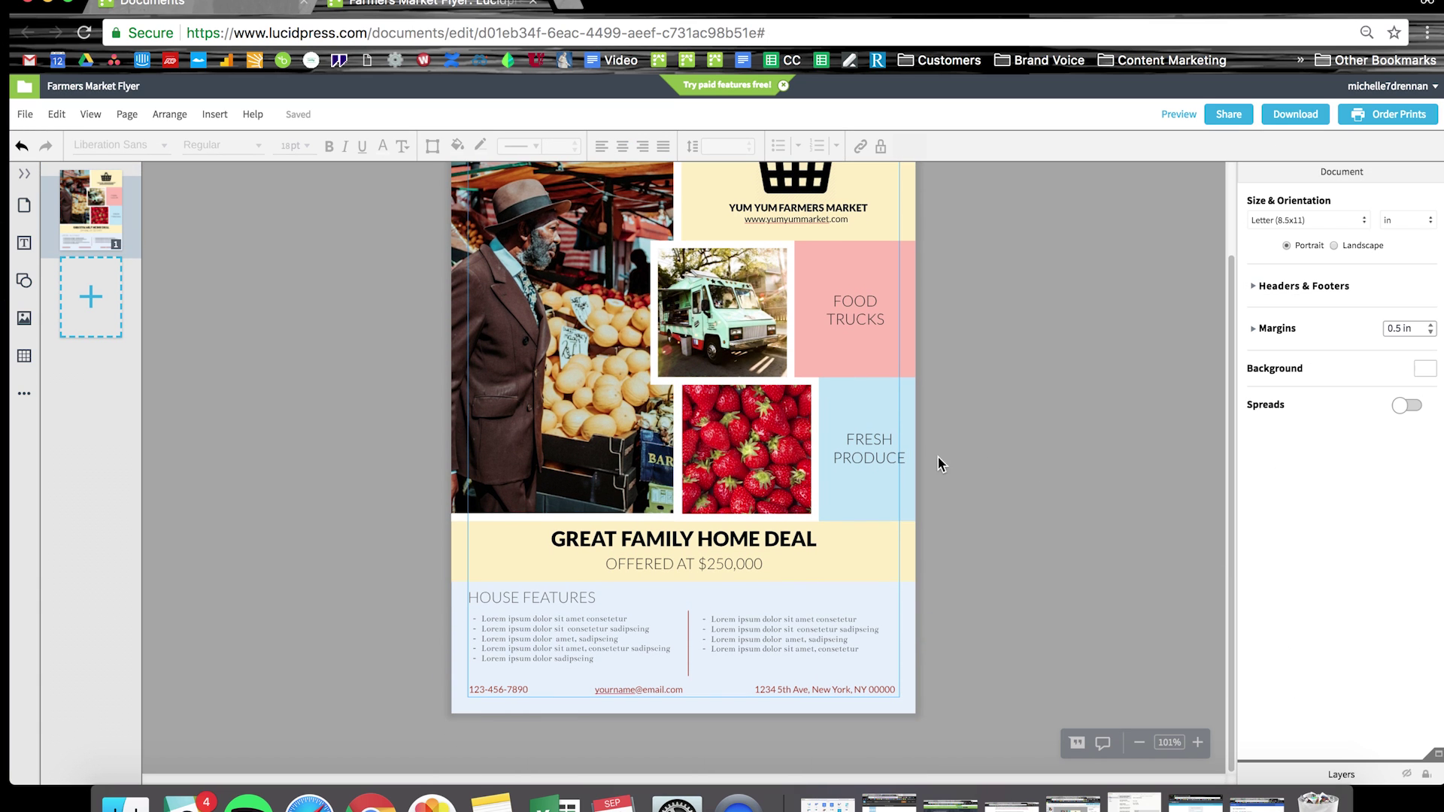
{"action": "left_click_drag", "start_coordinate": [879, 461], "coordinate": [871, 462]}
{"action": "left_click", "coordinate": [1038, 440]}
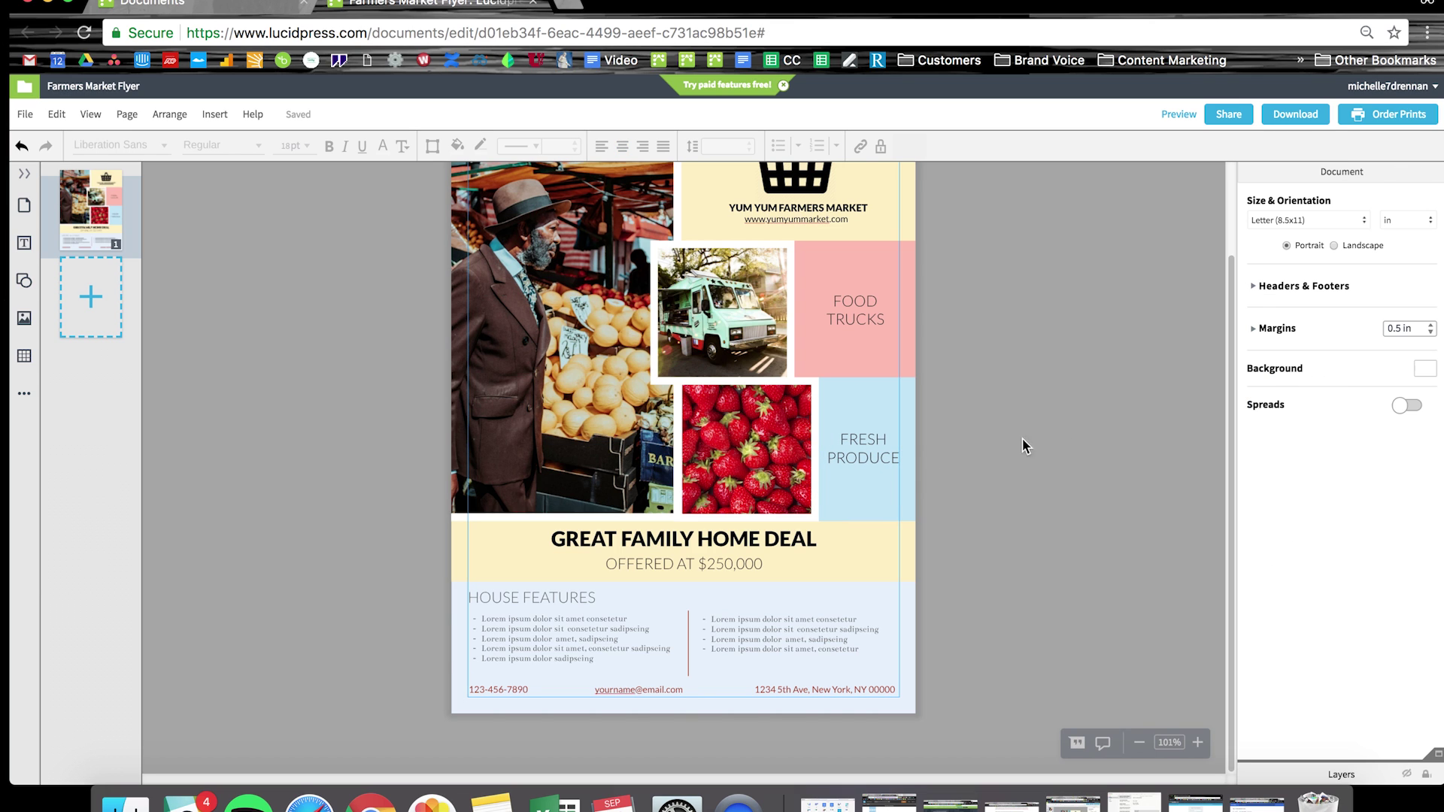
Replace the GREAT FAMILY HOME DEAL headline with "YUM YUM FARMERS MARKET"
{"action": "left_click", "coordinate": [750, 539]}
{"action": "double_click", "coordinate": [749, 539]}
{"action": "type", "text": "YUM YU"}
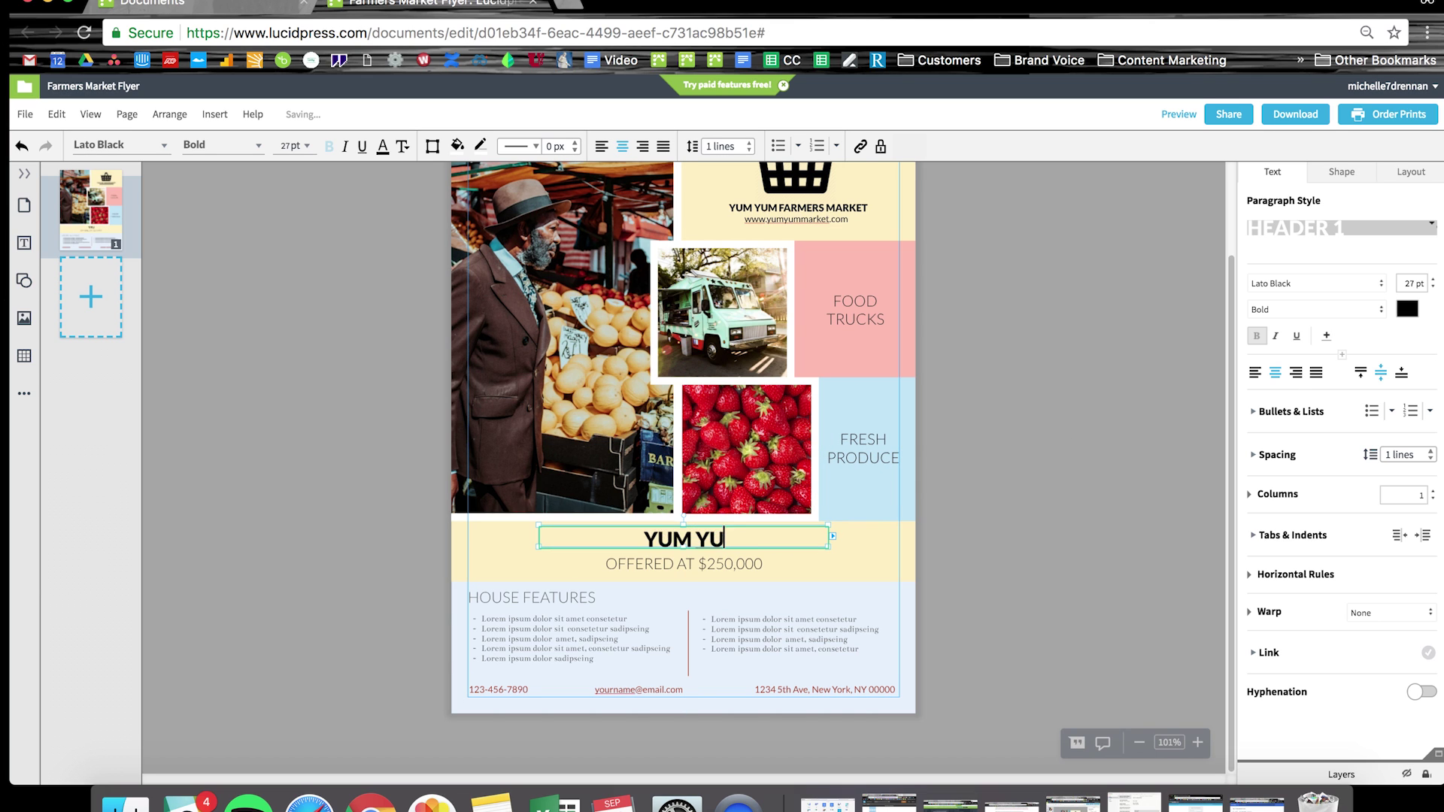
{"action": "type", "text": "M FARMERS MARKET"}
Replace the price line beneath the headline with "SUNDAY, MARCH 21 | 7:00 - 9:00PM"
{"action": "double_click", "coordinate": [676, 564]}
{"action": "type", "text": "SUN"}
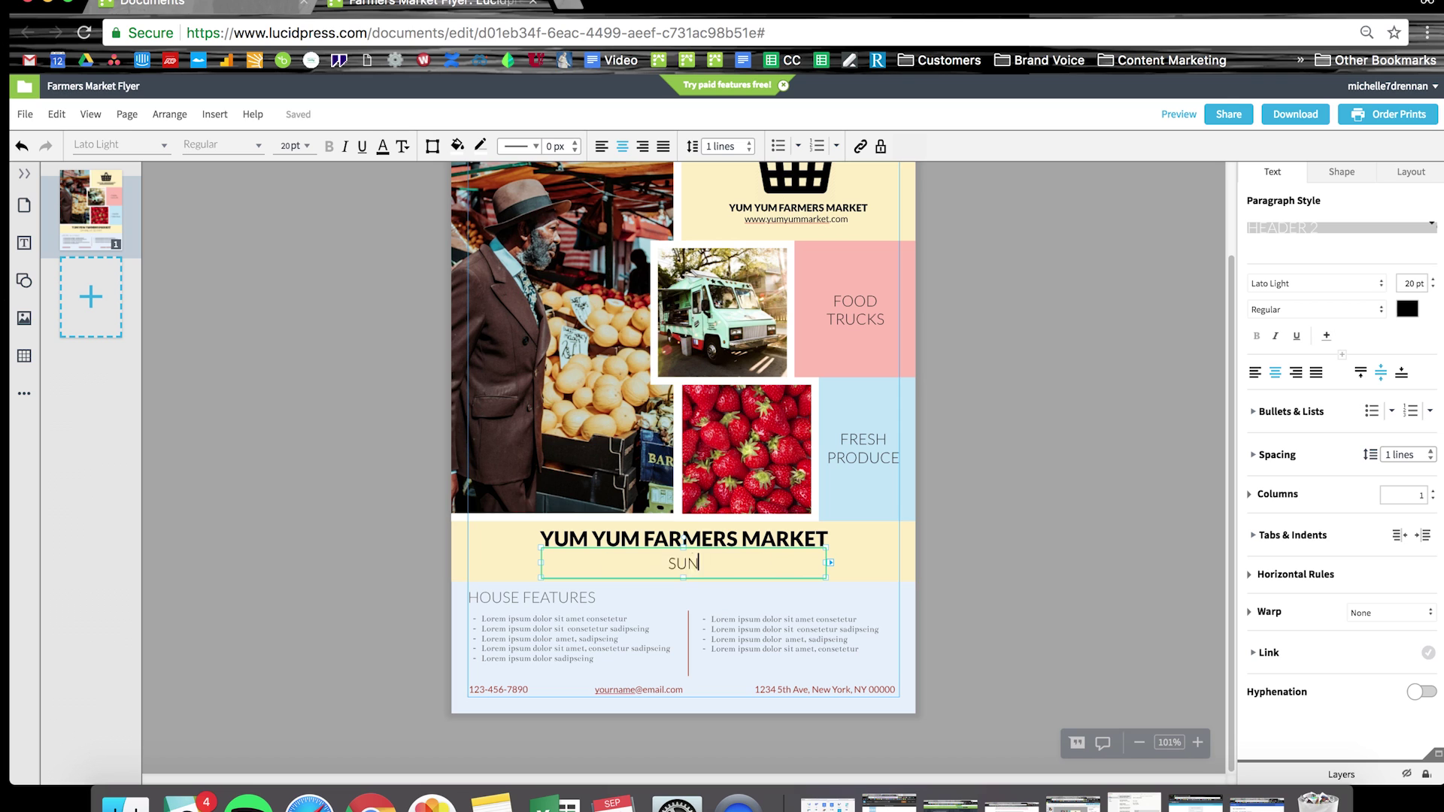
{"action": "type", "text": "DAY, MARCH 21 | 7:"}
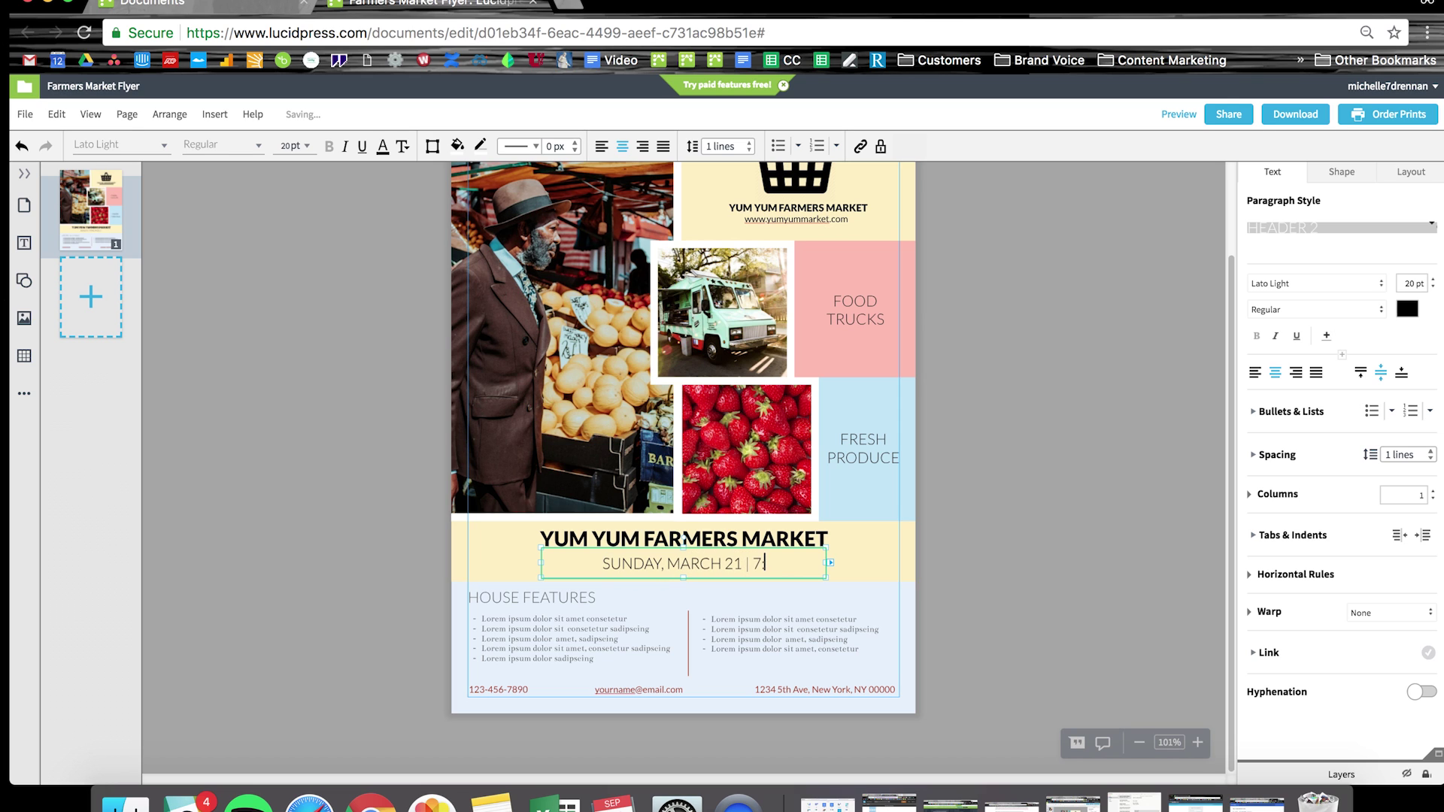
{"action": "type", "text": "00 - 9:00PM"}
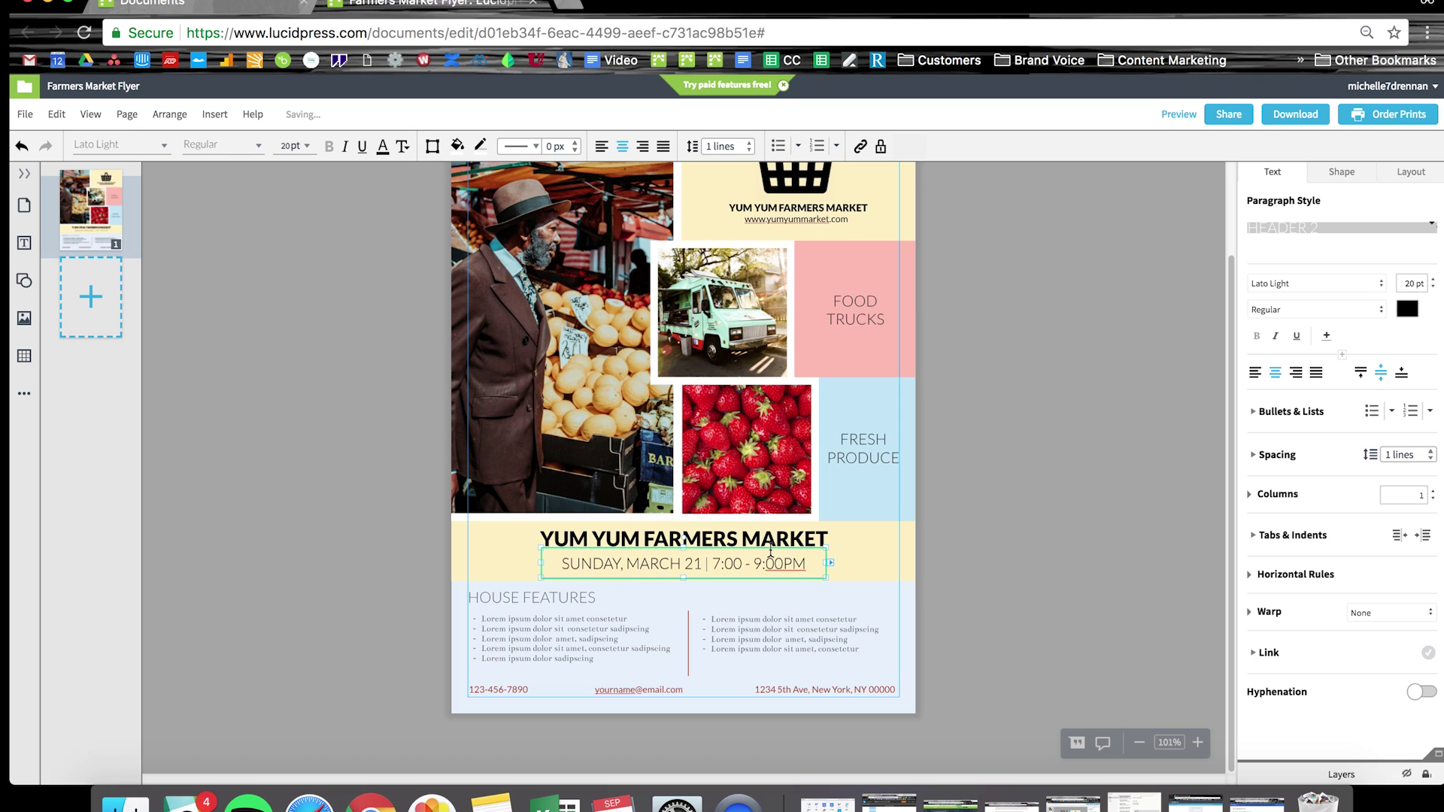
{"action": "left_click", "coordinate": [1010, 569]}
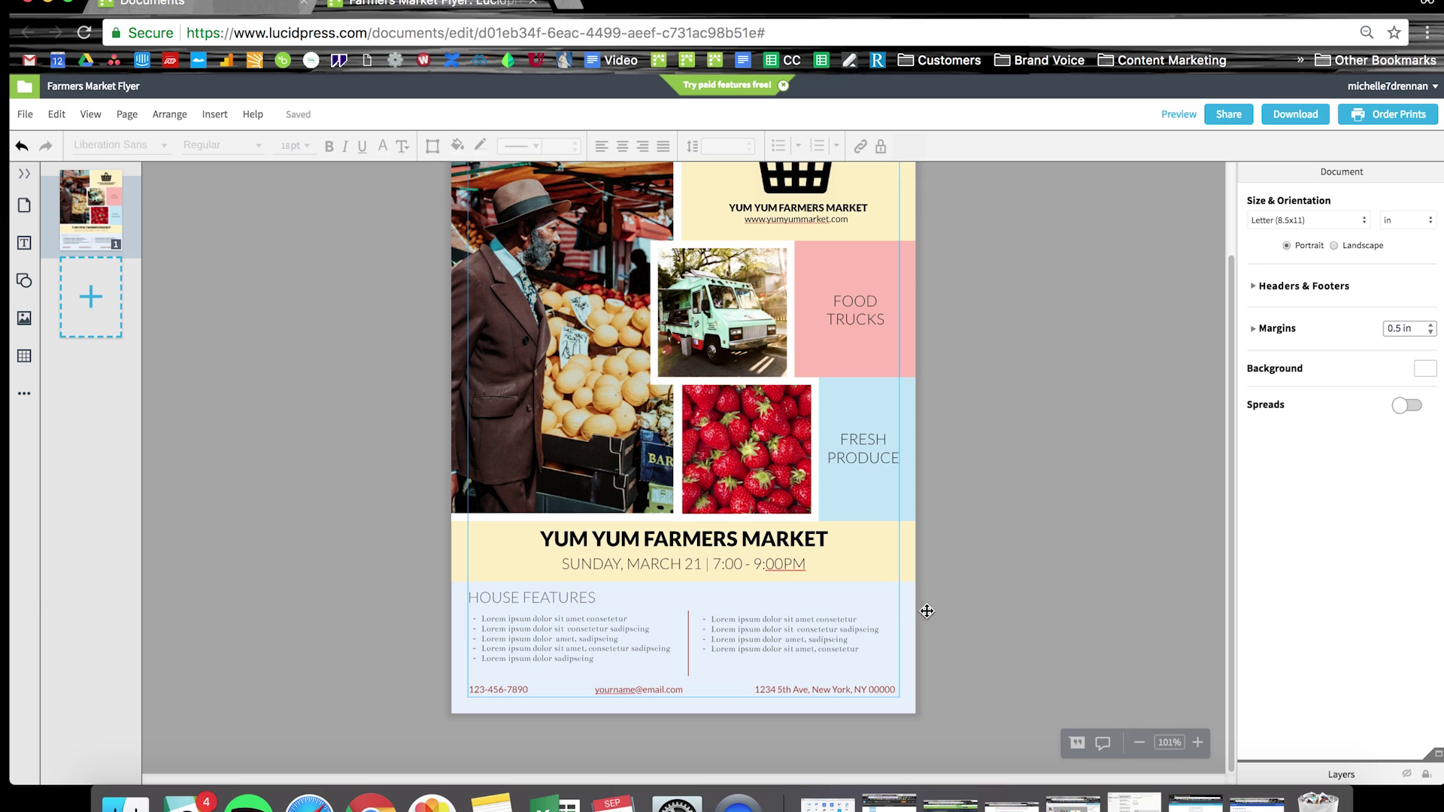
Change the fill of the light blue block at the bottom of the flyer to white
{"action": "left_click", "coordinate": [925, 611]}
{"action": "left_click", "coordinate": [1424, 200]}
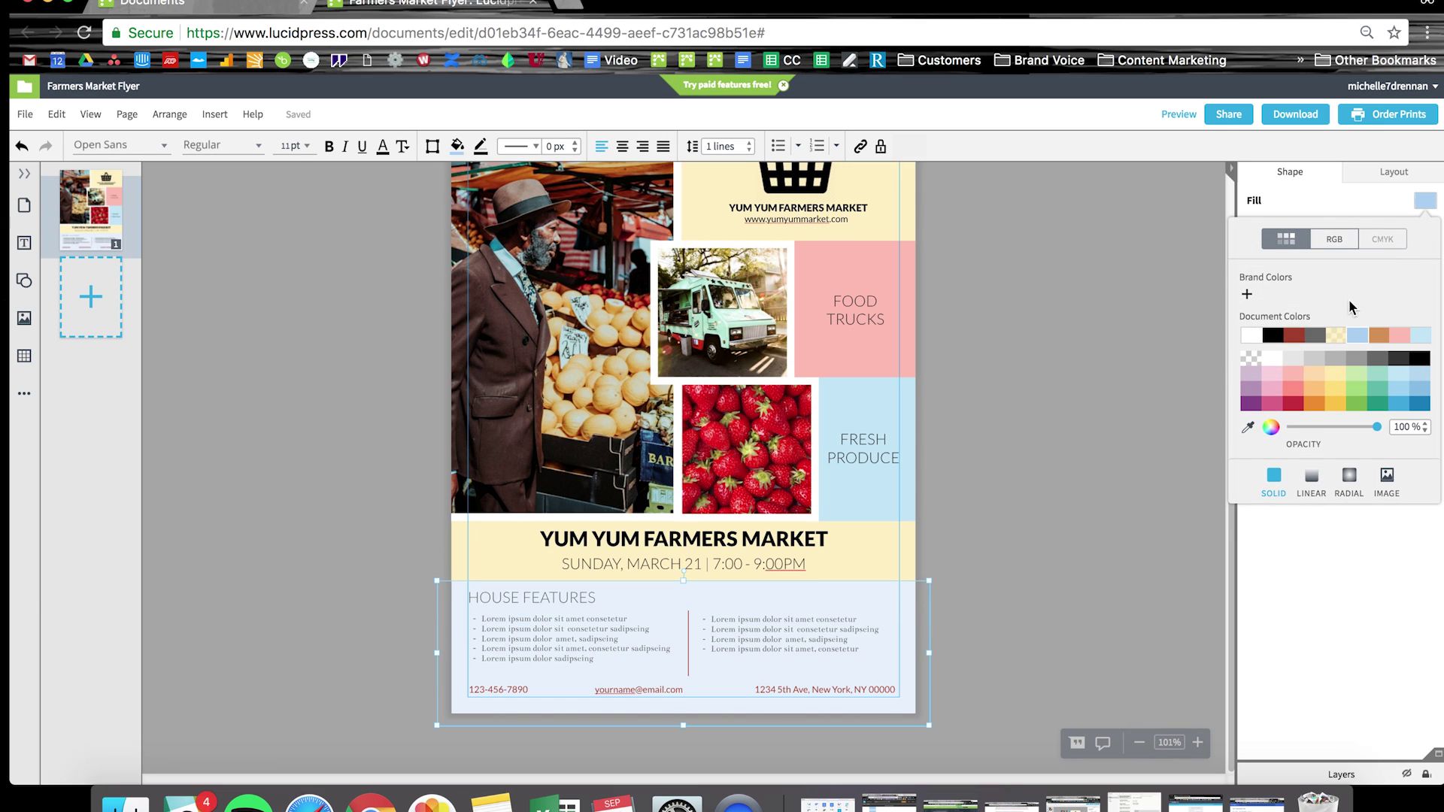
{"action": "left_click", "coordinate": [1271, 359]}
{"action": "left_click", "coordinate": [1136, 426]}
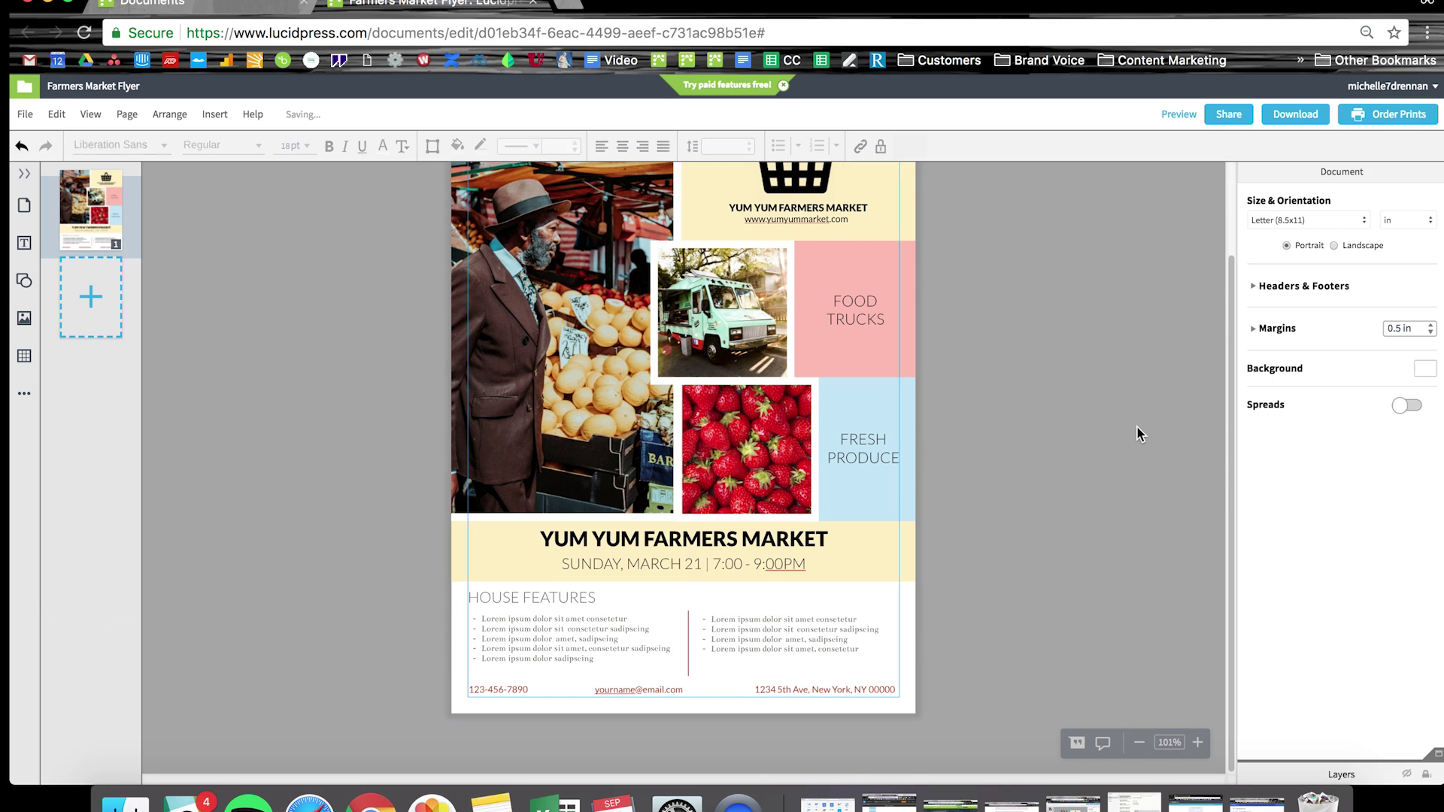
Lock the basket logo's size and position, style and content
{"action": "scroll", "coordinate": [1136, 425], "scroll_direction": "up", "scroll_amount": 2}
{"action": "left_click", "coordinate": [795, 258]}
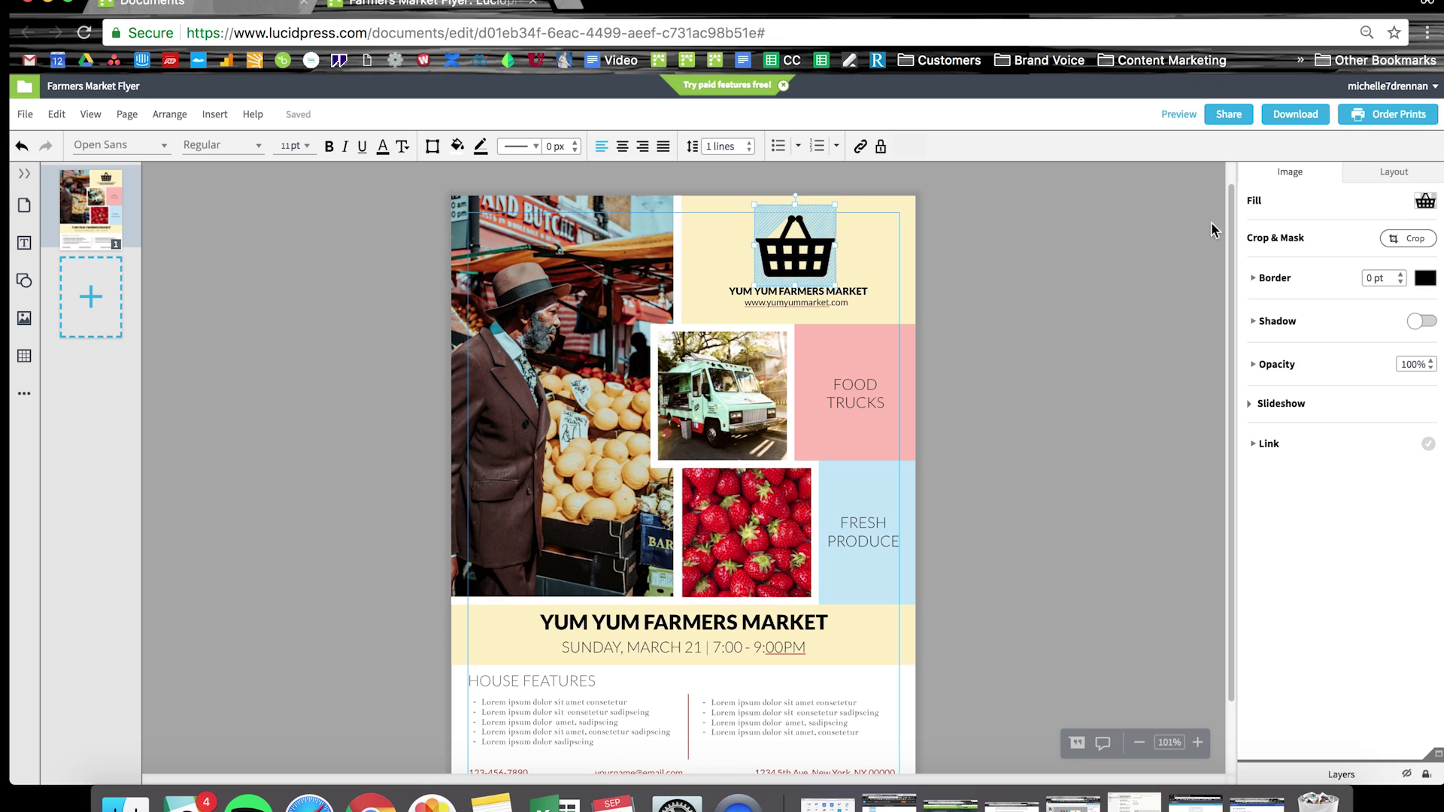
{"action": "left_click", "coordinate": [1394, 175]}
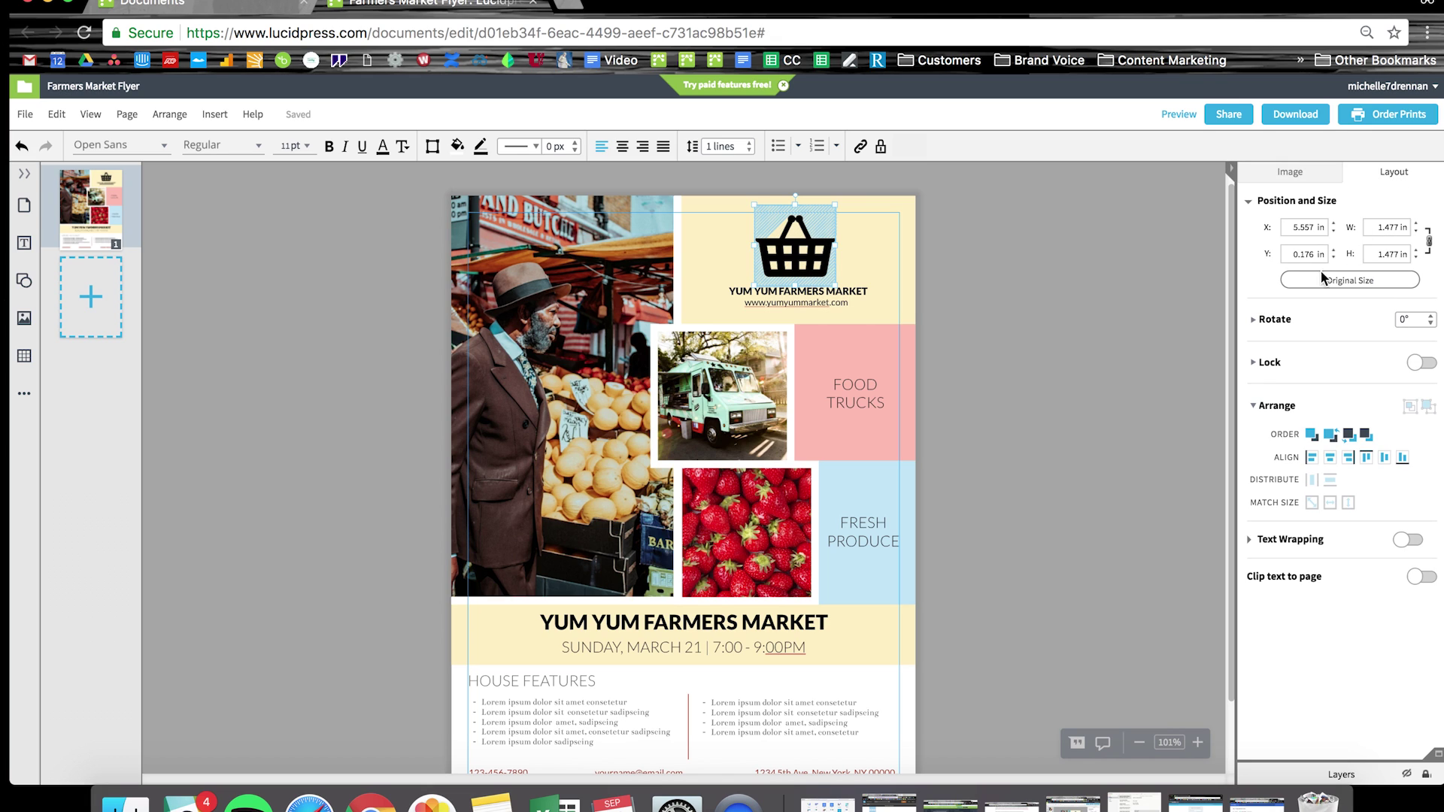
{"action": "left_click", "coordinate": [1254, 363]}
{"action": "left_click", "coordinate": [1421, 362]}
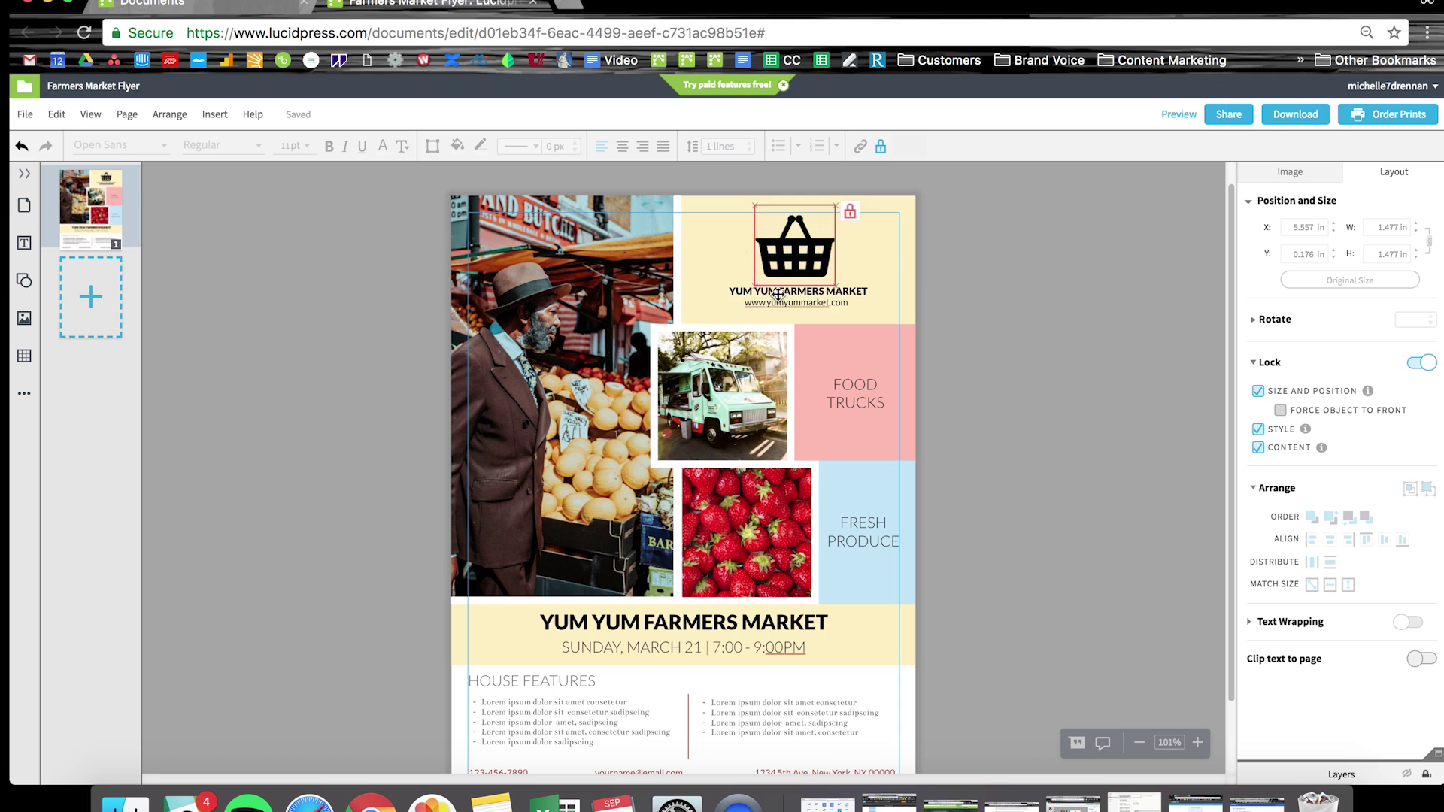
Lock the company name and website text boxes beneath the basket logo
{"action": "left_click_drag", "start_coordinate": [777, 295], "coordinate": [825, 291]}
{"action": "key", "text": "super+z"}
{"action": "left_click", "coordinate": [806, 254]}
{"action": "left_click", "coordinate": [824, 294]}
{"action": "left_click", "coordinate": [811, 304], "text": "shift"}
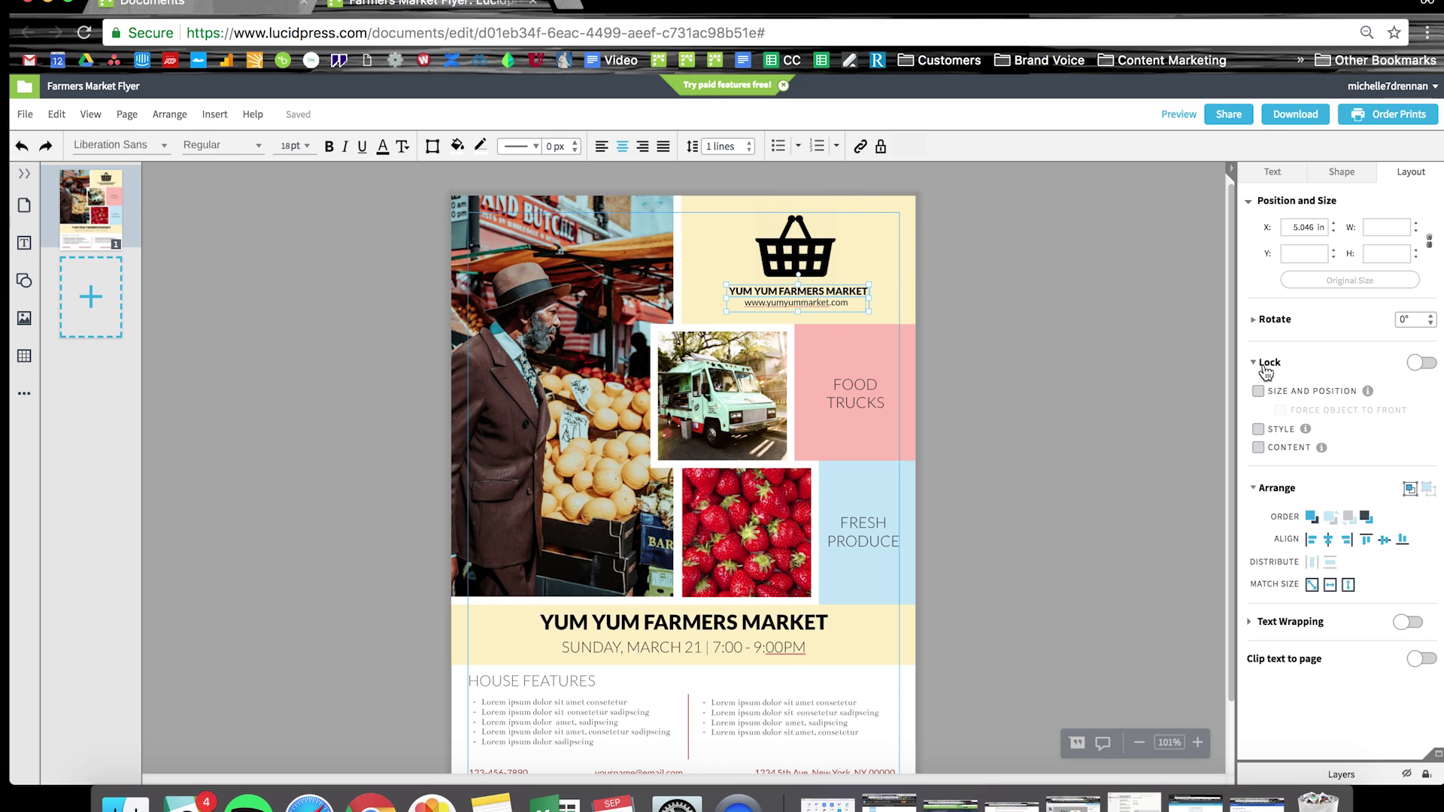
{"action": "left_click", "coordinate": [1414, 364]}
{"action": "left_click", "coordinate": [815, 254]}
{"action": "left_click", "coordinate": [815, 302]}
{"action": "left_click", "coordinate": [817, 293]}
{"action": "left_click", "coordinate": [991, 301]}
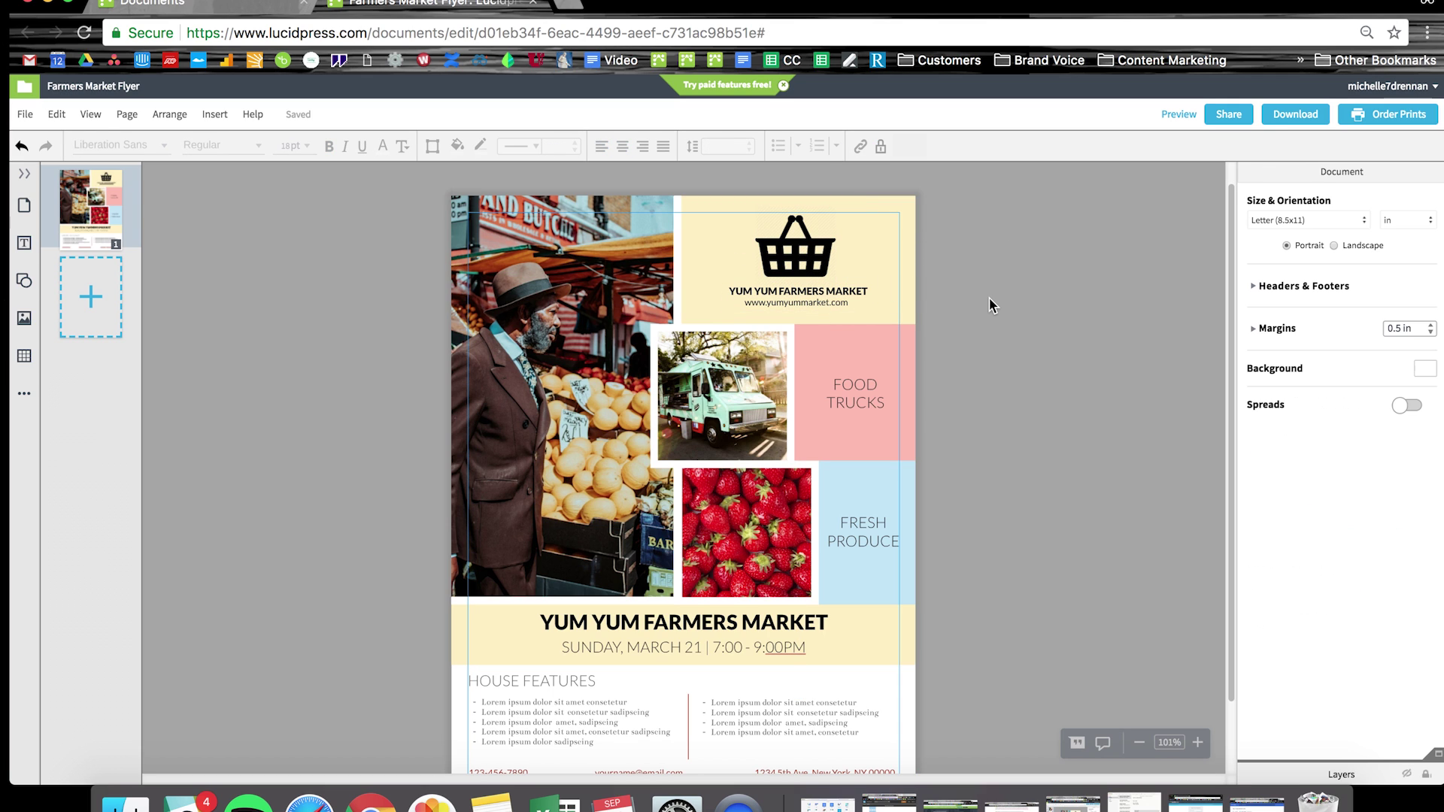
Delete the left-hand bulleted list and the HOUSE FEATURES heading
{"action": "scroll", "coordinate": [990, 304], "scroll_direction": "down", "scroll_amount": 2}
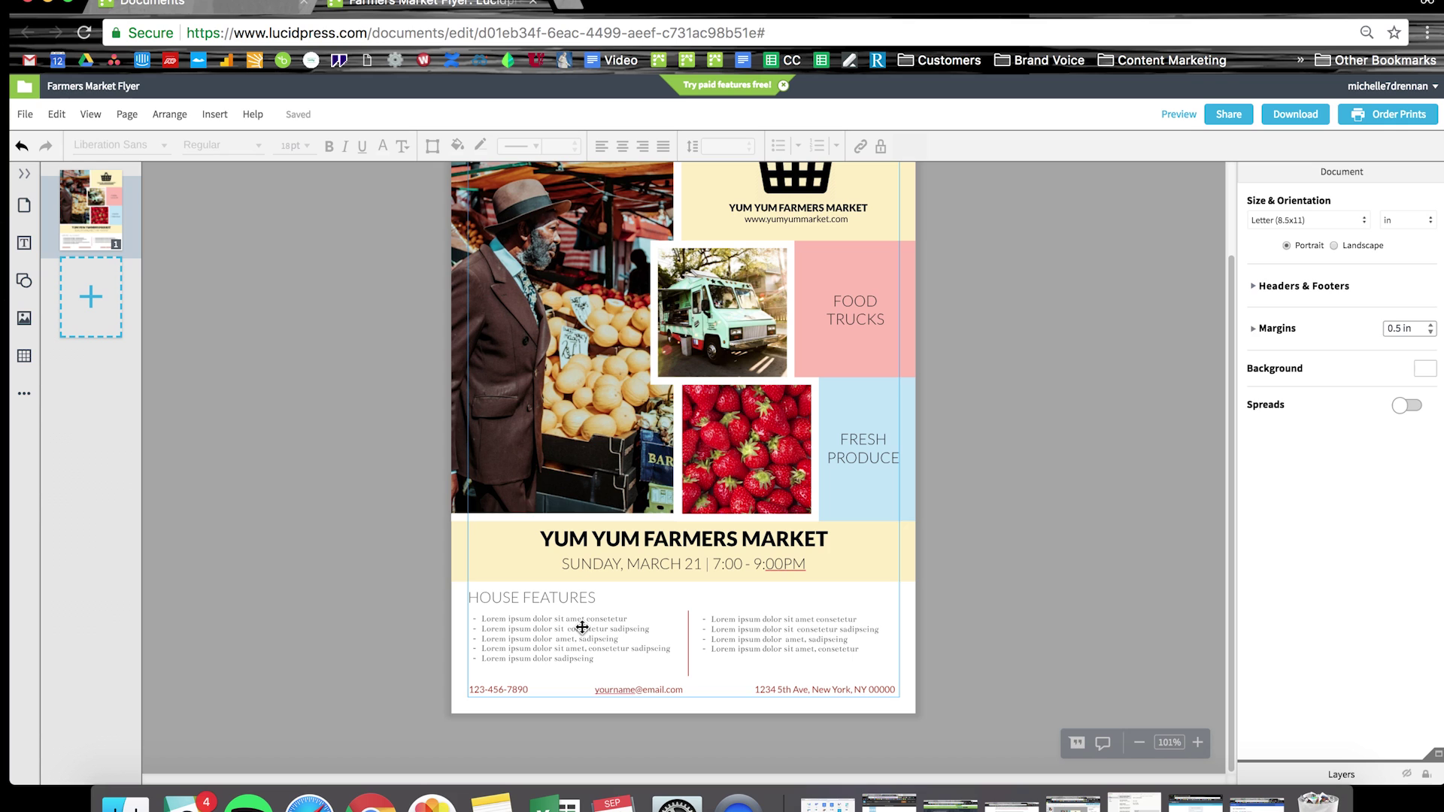
{"action": "left_click", "coordinate": [582, 627]}
{"action": "key", "text": "Delete"}
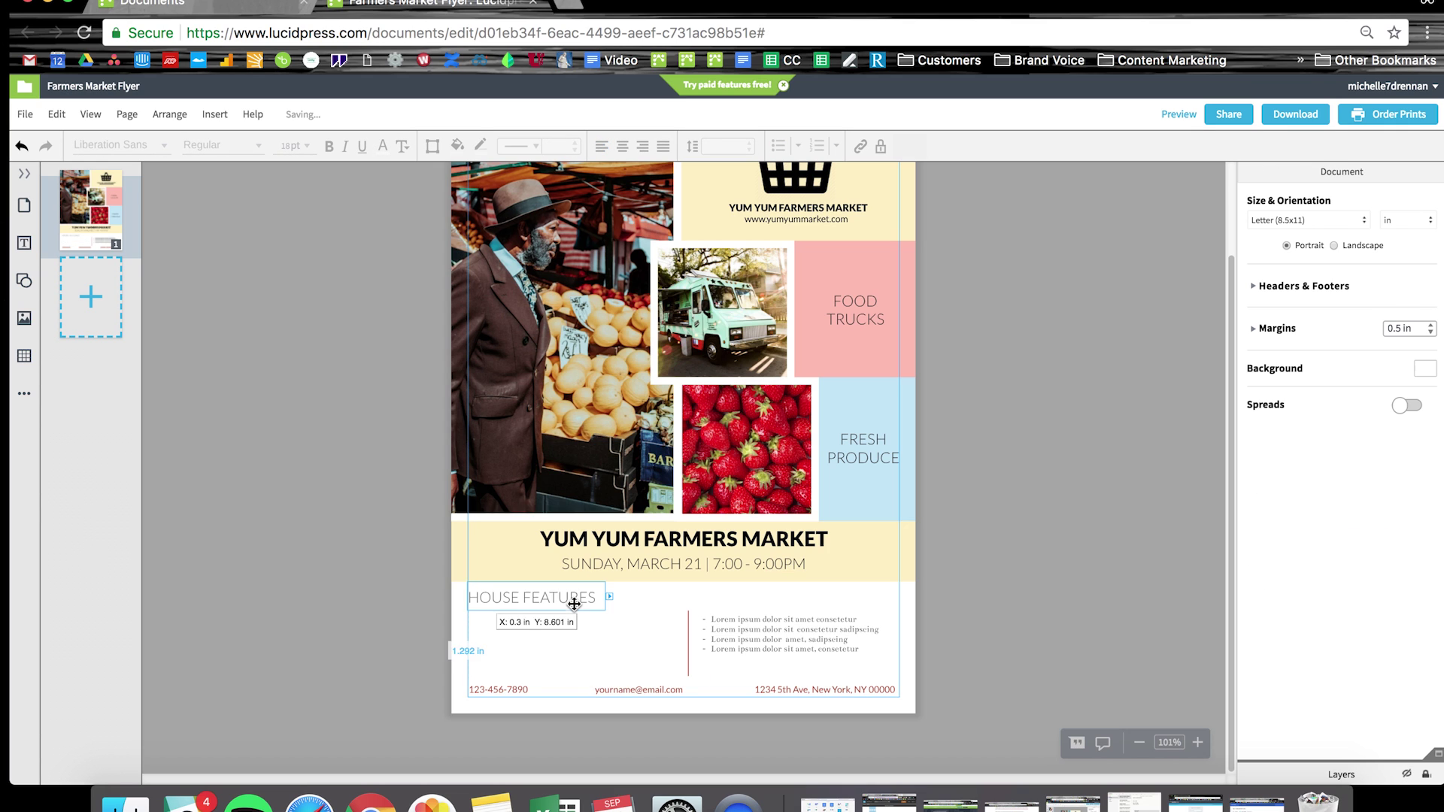
{"action": "left_click", "coordinate": [574, 598]}
{"action": "key", "text": "Delete"}
Delete the placeholder email and phone number text at the bottom of the flyer
{"action": "left_click", "coordinate": [643, 689]}
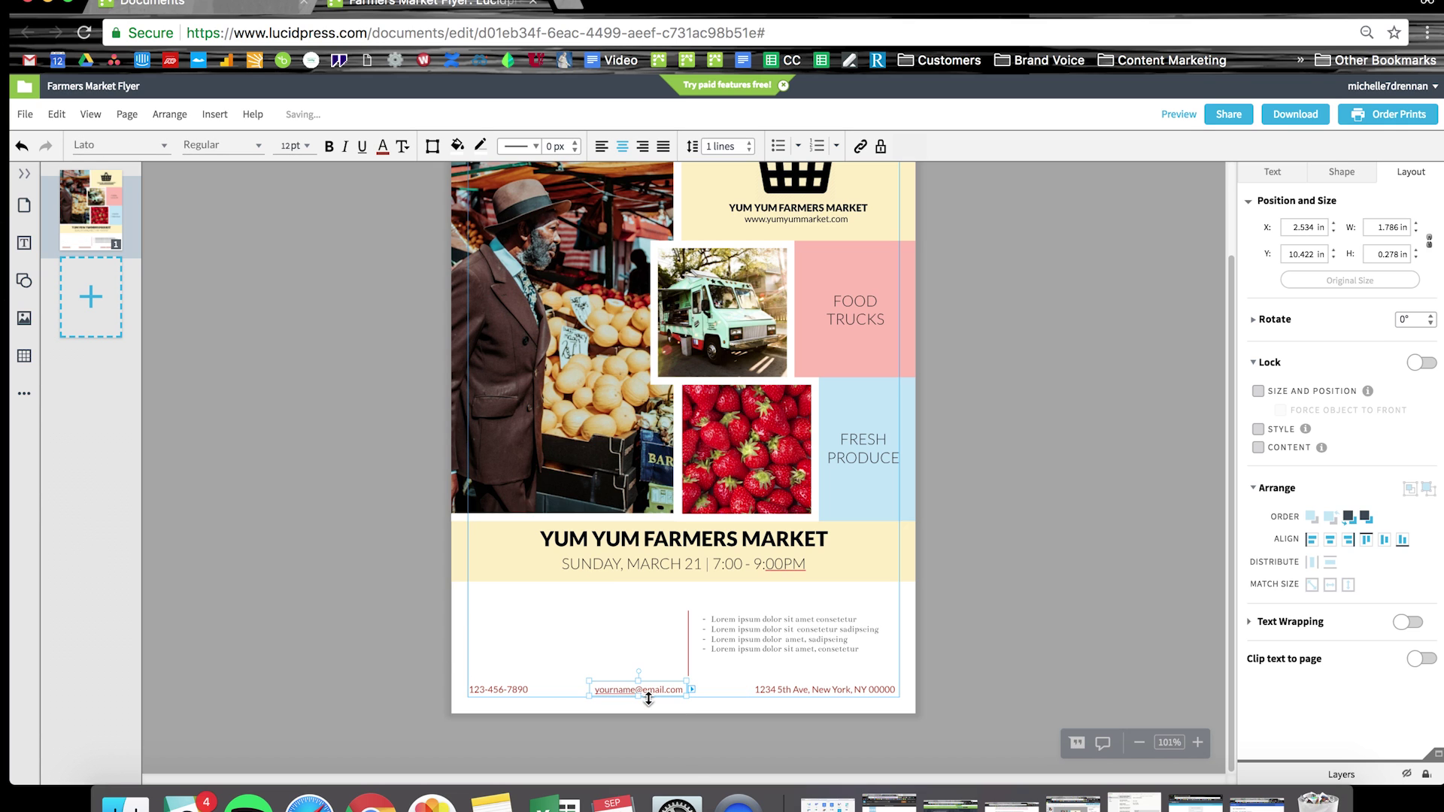
{"action": "key", "text": "Delete"}
{"action": "left_click", "coordinate": [514, 691]}
{"action": "key", "text": "Delete"}
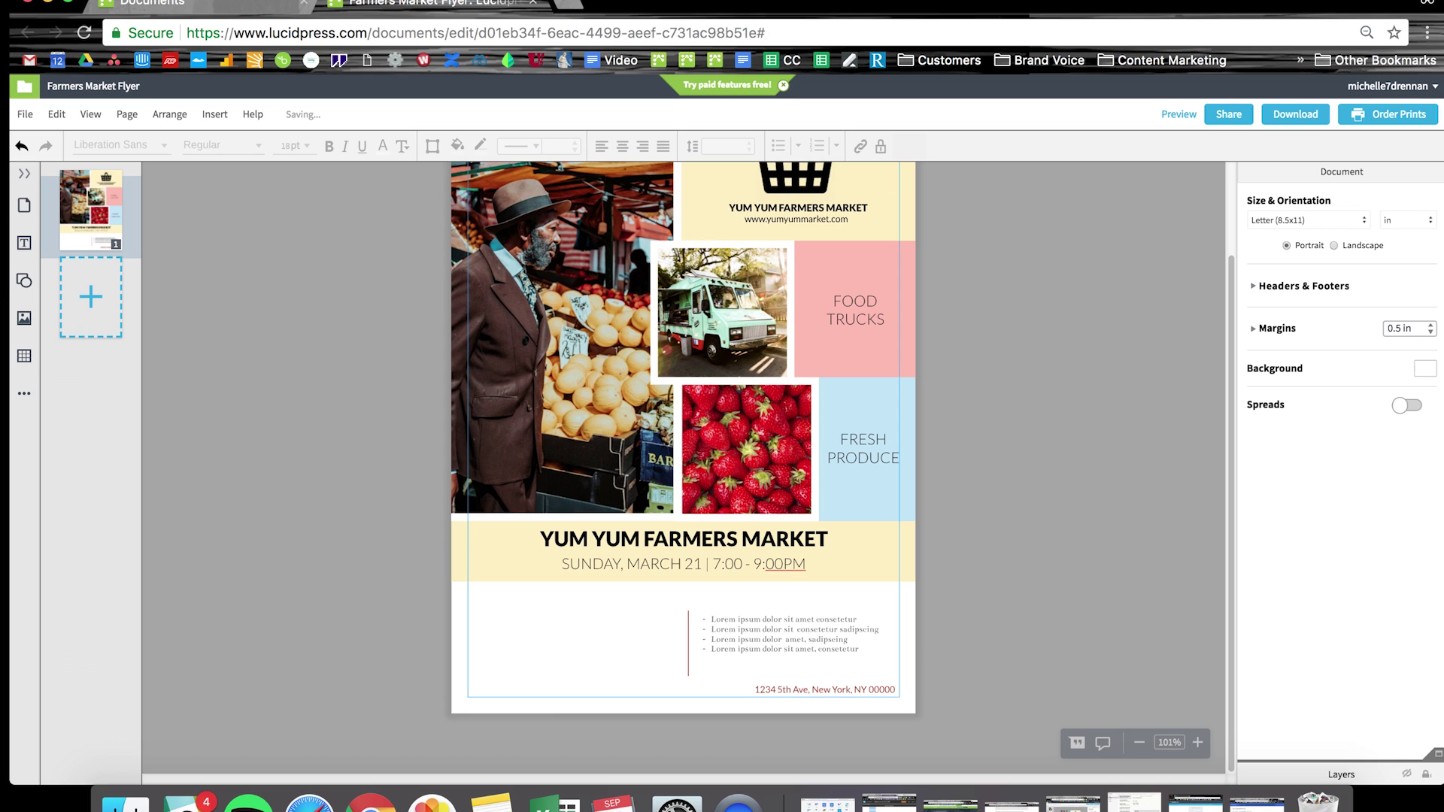
Place map.gif in the white area left of the divider line and crop off its upper and lower edges
{"action": "left_click", "coordinate": [126, 803]}
{"action": "left_click_drag", "start_coordinate": [1198, 197], "coordinate": [571, 658]}
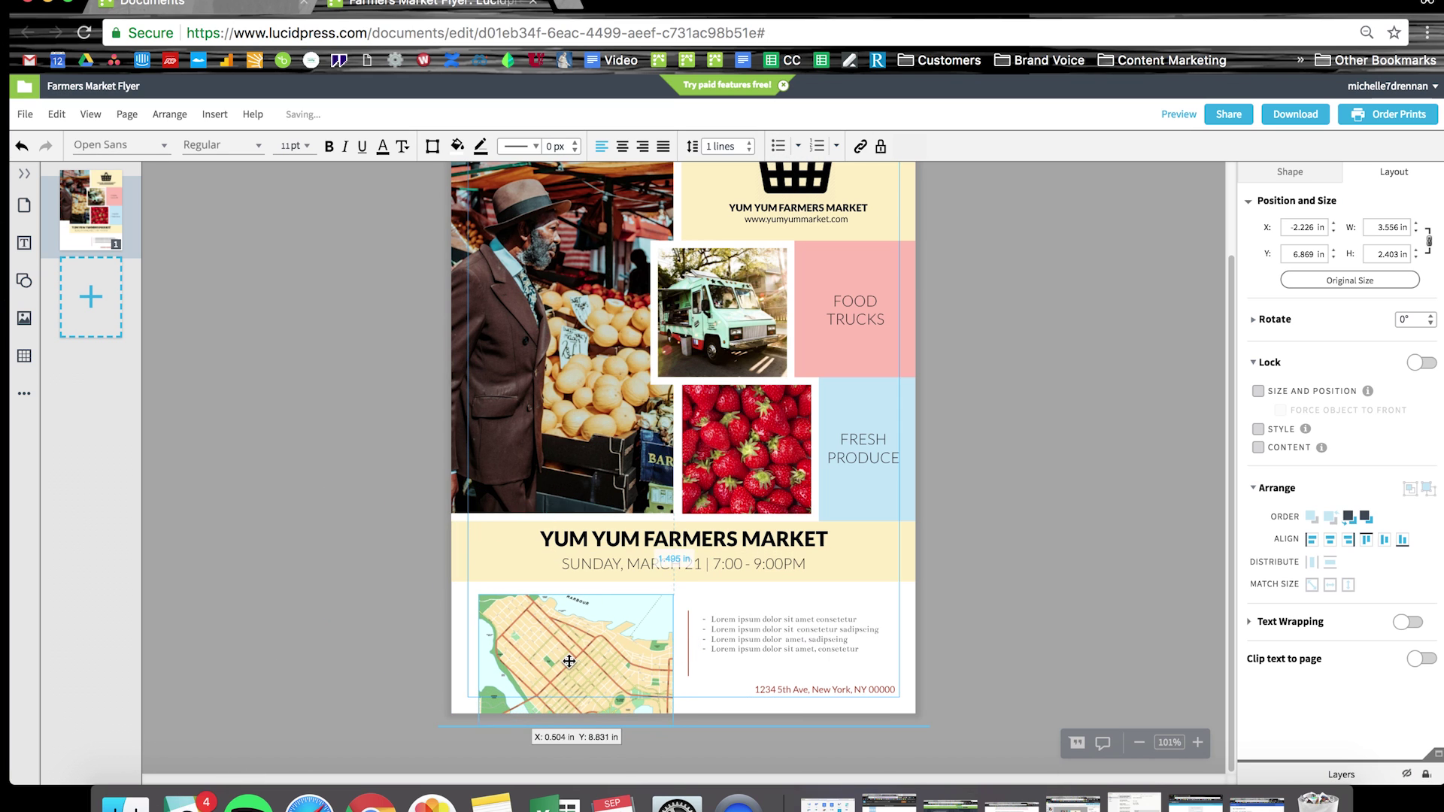
{"action": "left_click", "coordinate": [1273, 181]}
{"action": "double_click", "coordinate": [630, 594]}
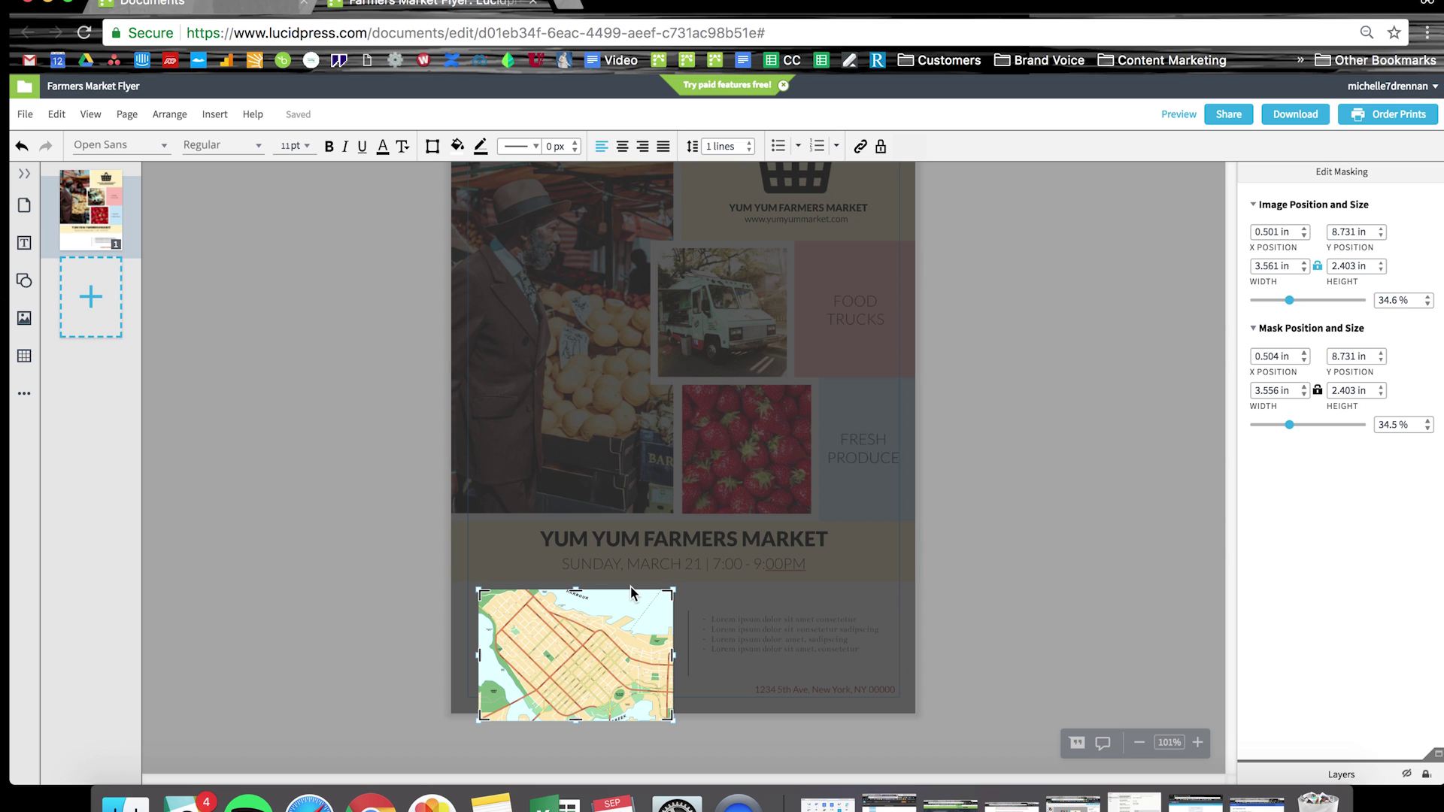
{"action": "left_click_drag", "start_coordinate": [575, 716], "coordinate": [576, 695]}
{"action": "left_click_drag", "start_coordinate": [575, 591], "coordinate": [569, 636]}
{"action": "key", "text": "Return"}
{"action": "left_click", "coordinate": [972, 641]}
Add foodtruckicon.png to the flyer, shrink it to a small pin and place it on the map
{"action": "left_click", "coordinate": [131, 808]}
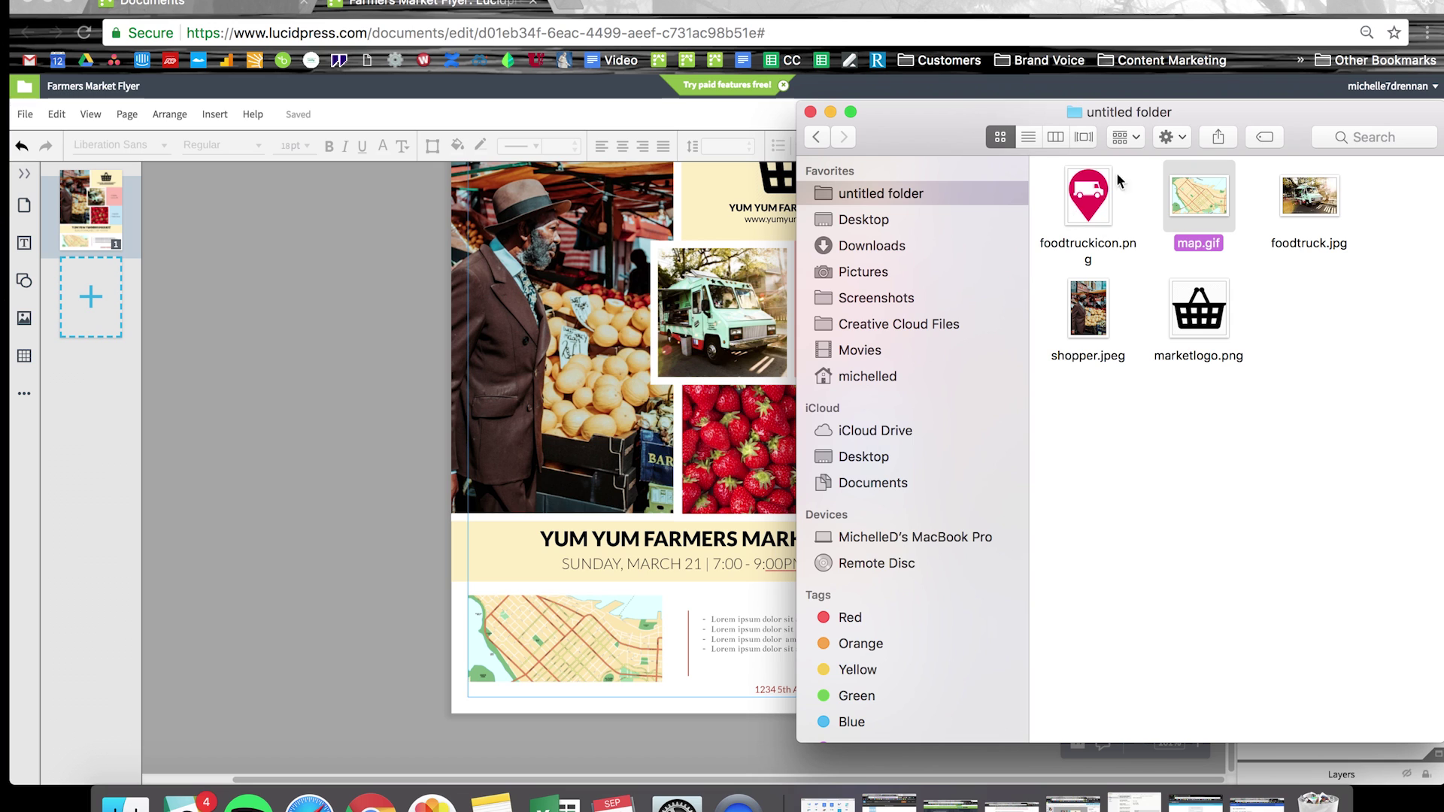
{"action": "left_click_drag", "start_coordinate": [1089, 197], "coordinate": [361, 634]}
{"action": "left_click", "coordinate": [361, 633]}
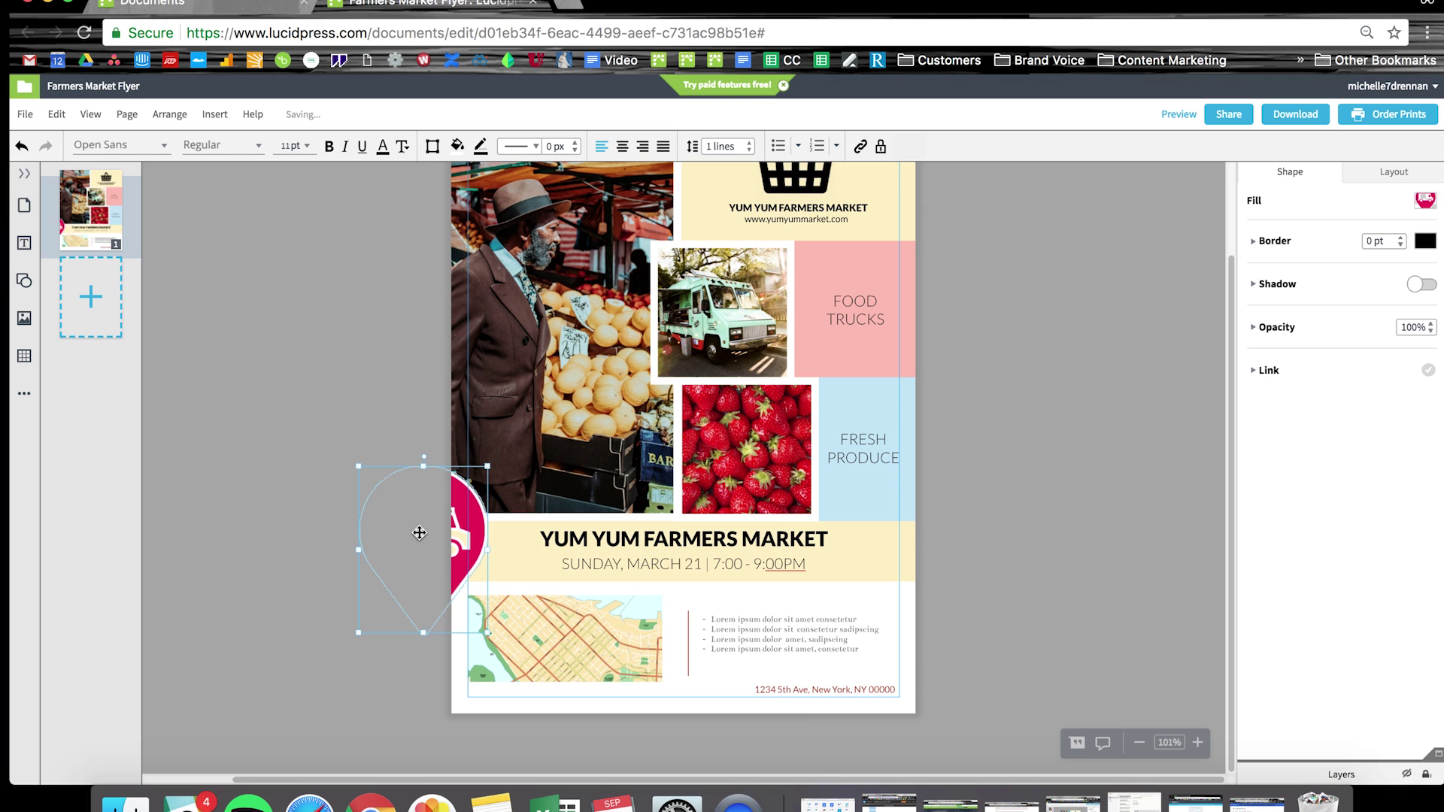
{"action": "left_click_drag", "start_coordinate": [419, 532], "coordinate": [544, 546]}
{"action": "left_click_drag", "start_coordinate": [615, 482], "coordinate": [561, 591]}
{"action": "left_click", "coordinate": [1045, 610]}
{"action": "scroll", "coordinate": [1047, 612], "scroll_direction": "up", "scroll_amount": 2}
{"action": "scroll", "coordinate": [1094, 629], "scroll_direction": "down", "scroll_amount": 2}
{"action": "left_click", "coordinate": [539, 620]}
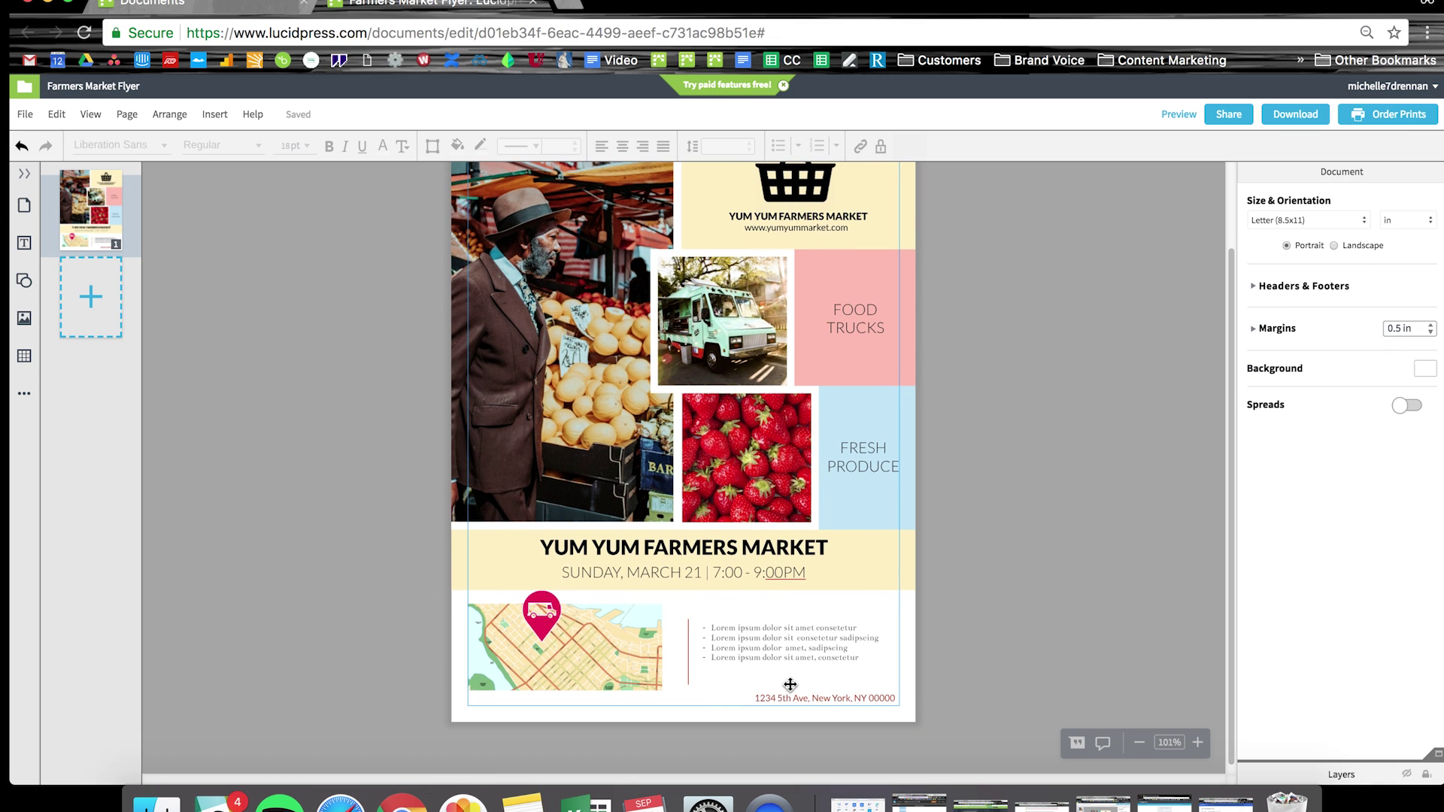
Move the address text above the remaining bulleted list and shift the list slightly down
{"action": "left_click_drag", "start_coordinate": [791, 687], "coordinate": [743, 613]}
{"action": "left_click_drag", "start_coordinate": [754, 642], "coordinate": [754, 654]}
Centre the vertical divider line horizontally on the page and change its border colour to black
{"action": "left_click", "coordinate": [689, 649]}
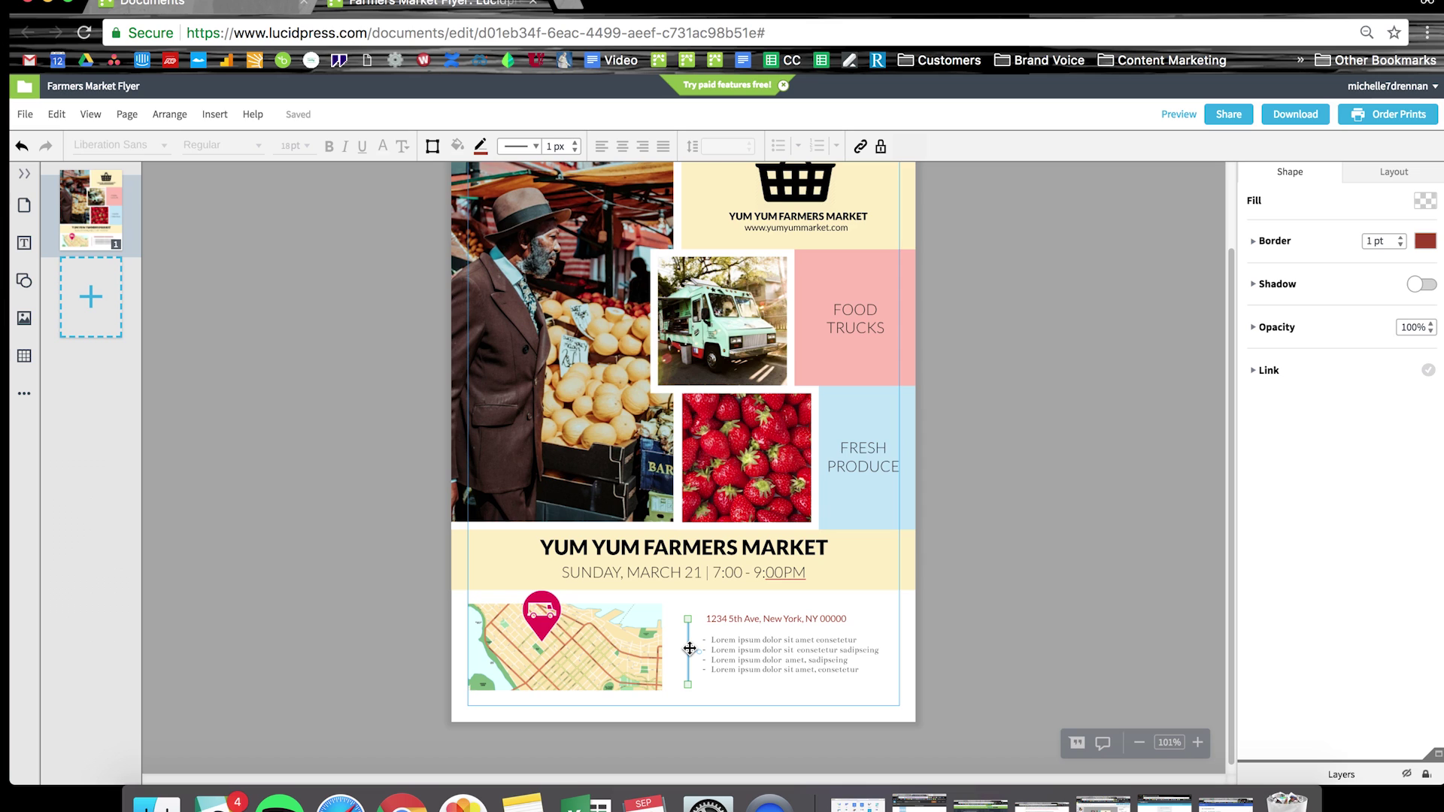
{"action": "left_click", "coordinate": [1394, 171]}
{"action": "left_click", "coordinate": [1330, 452]}
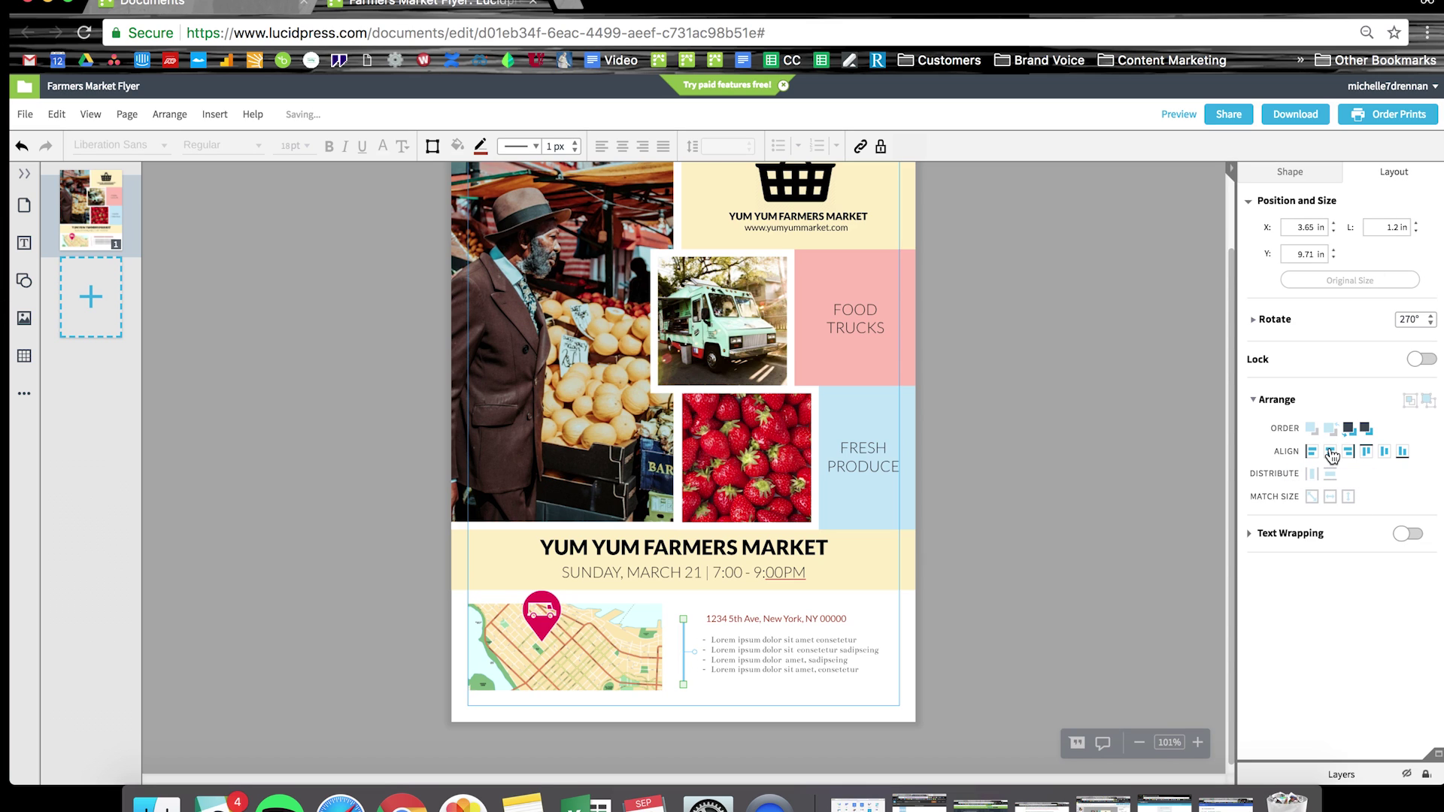
{"action": "left_click", "coordinate": [1302, 177]}
{"action": "left_click", "coordinate": [1425, 243]}
{"action": "left_click", "coordinate": [1275, 382]}
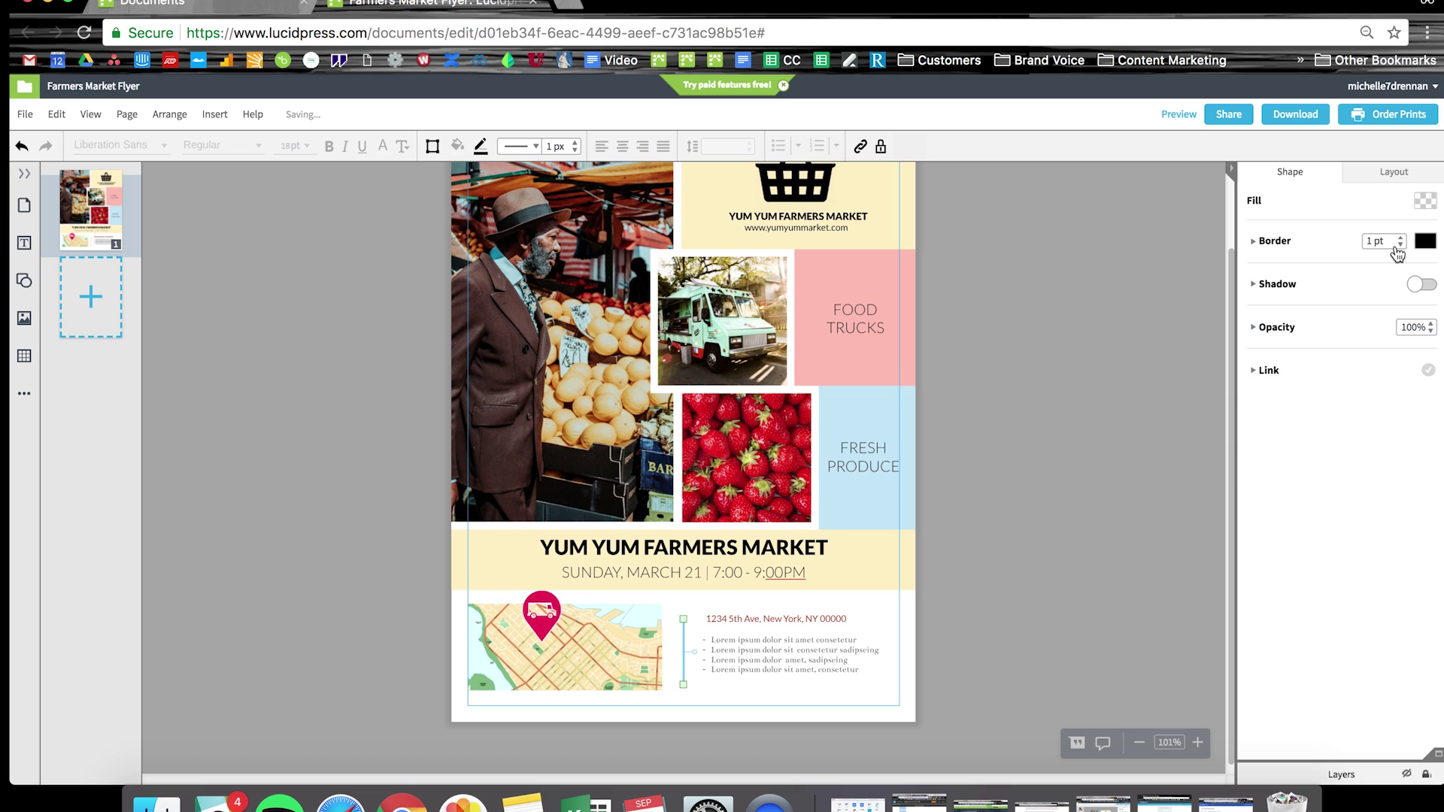
{"action": "left_click", "coordinate": [1134, 446]}
Set the address text colour to black
{"action": "scroll", "coordinate": [1048, 530], "scroll_direction": "up", "scroll_amount": 1}
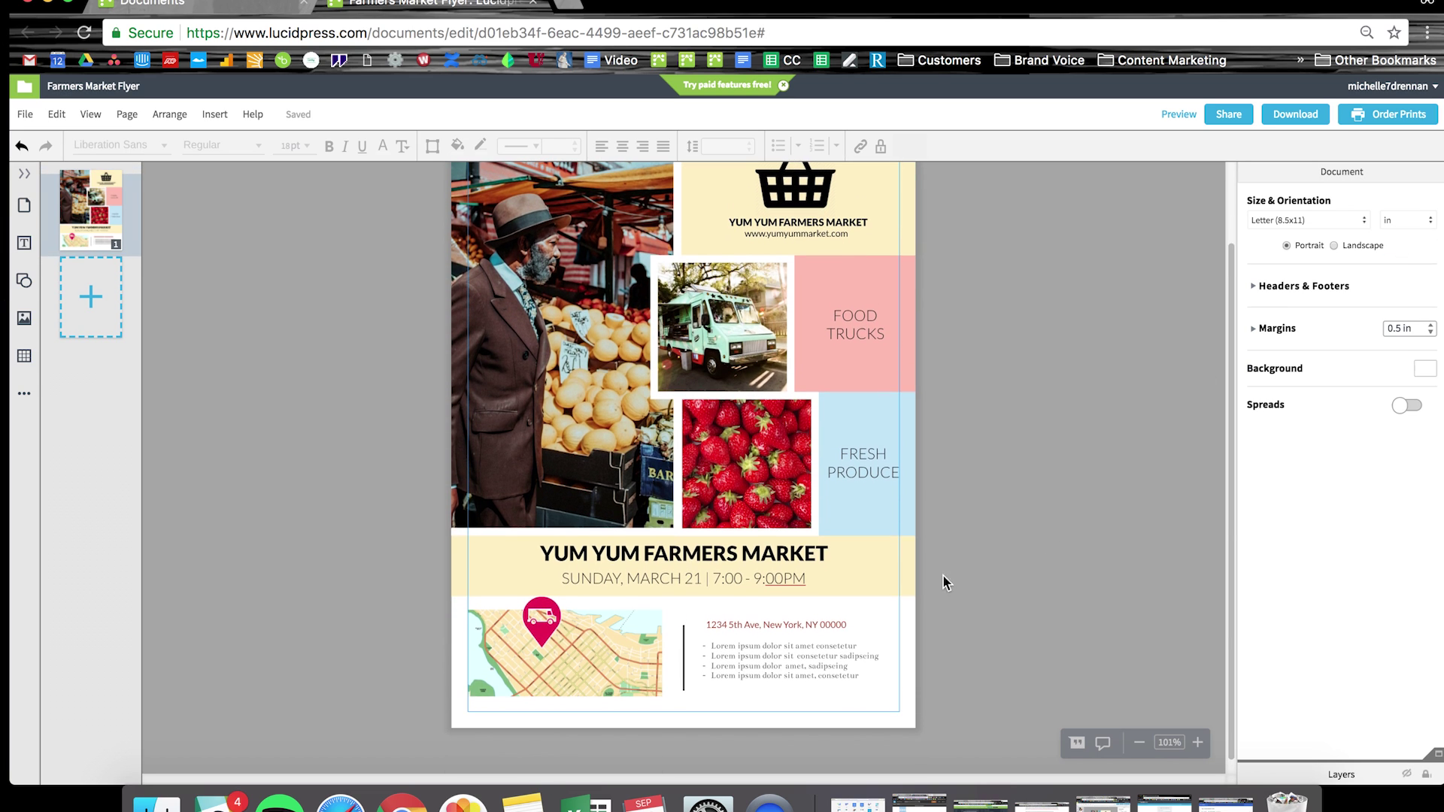
{"action": "left_click", "coordinate": [805, 625]}
{"action": "left_click", "coordinate": [1293, 178]}
{"action": "left_click", "coordinate": [1407, 308]}
{"action": "left_click", "coordinate": [1254, 443]}
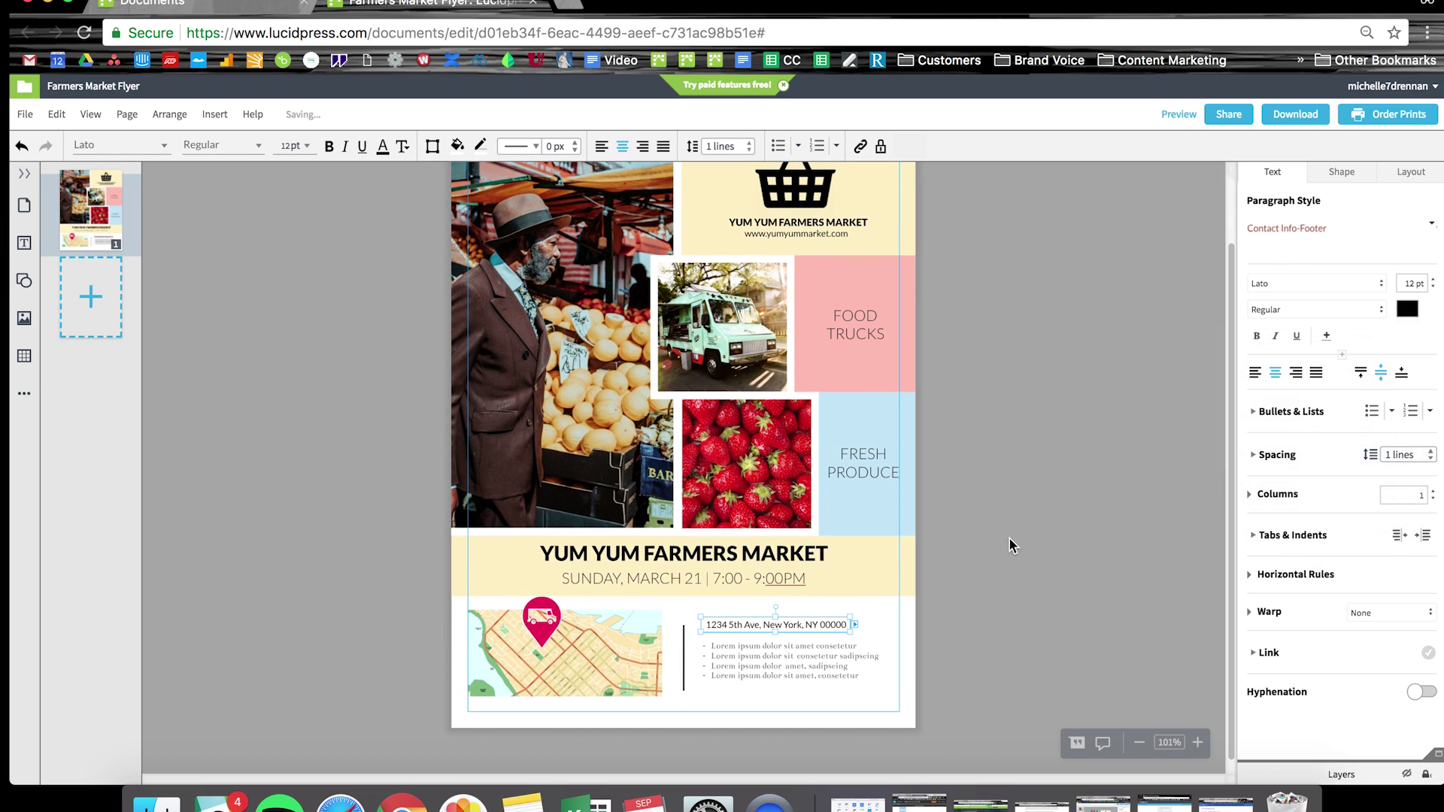
{"action": "left_click", "coordinate": [1000, 612]}
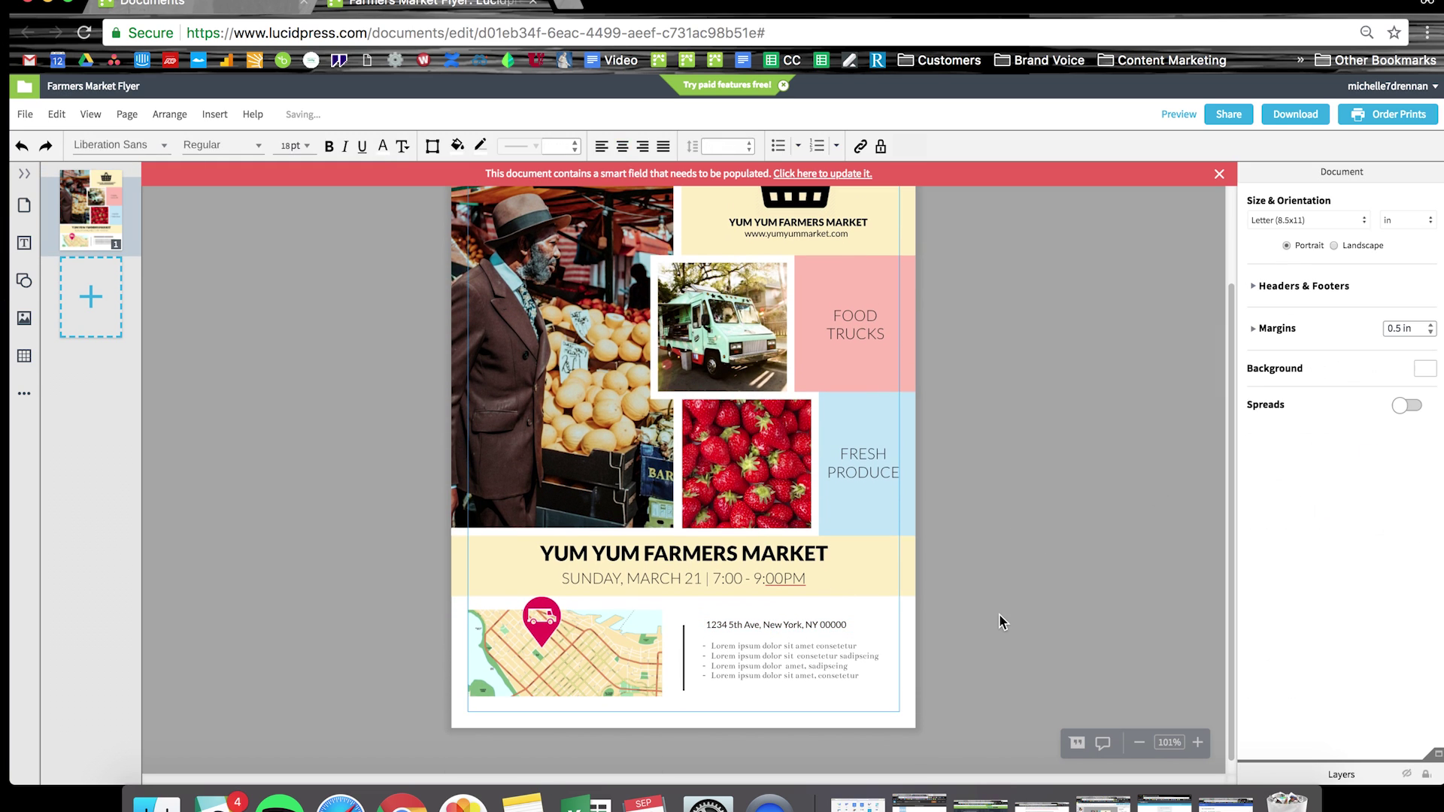
Replace the placeholder bullets below the address with the copied list: Food trucks, Live music, Free samples, Dozens of vendors, Family friendly
{"action": "left_click", "coordinate": [794, 658]}
{"action": "double_click", "coordinate": [794, 658]}
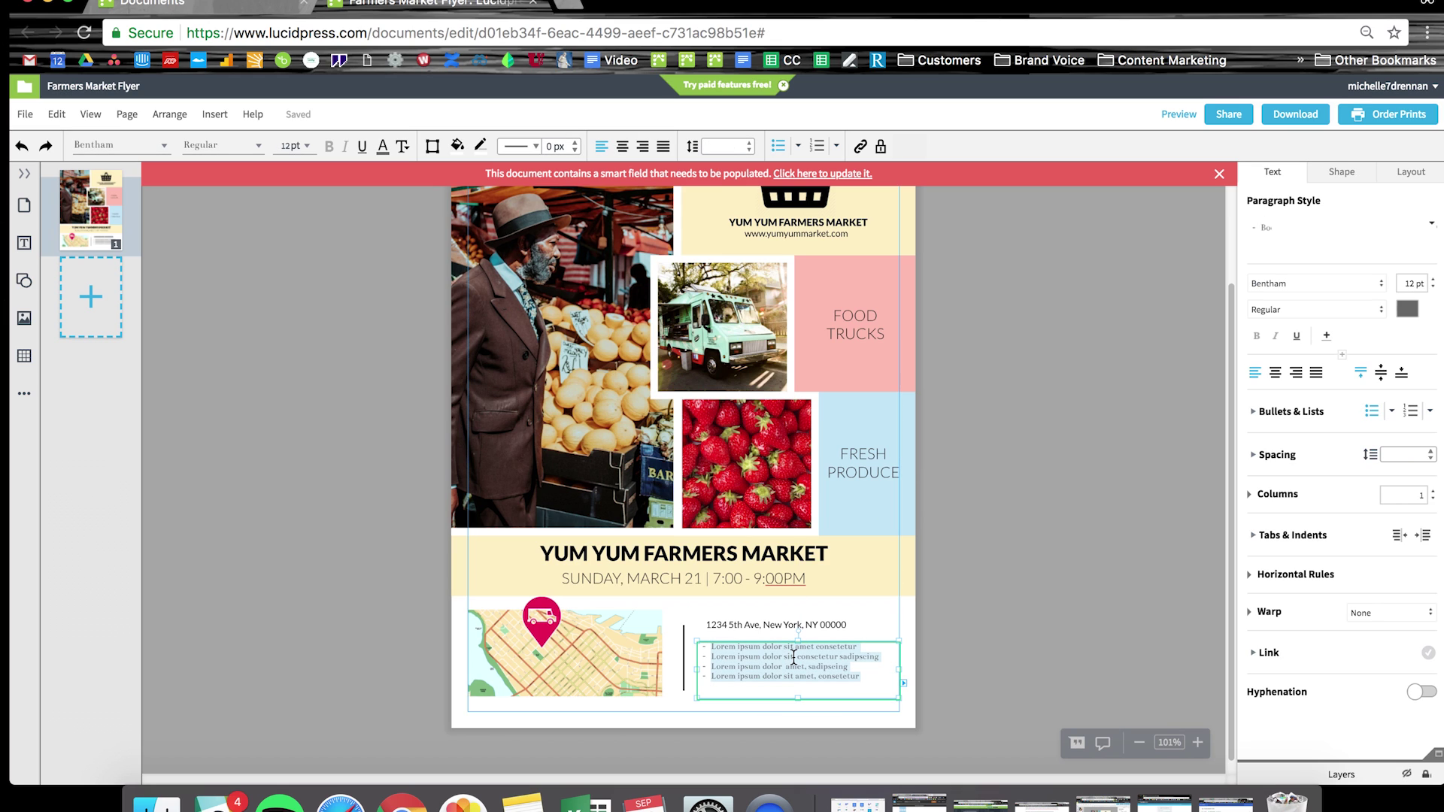
{"action": "type", "text": "- Food trucks - Live music - Free samples - Dozens of vendors - Family friendly"}
{"action": "left_click", "coordinate": [1062, 549]}
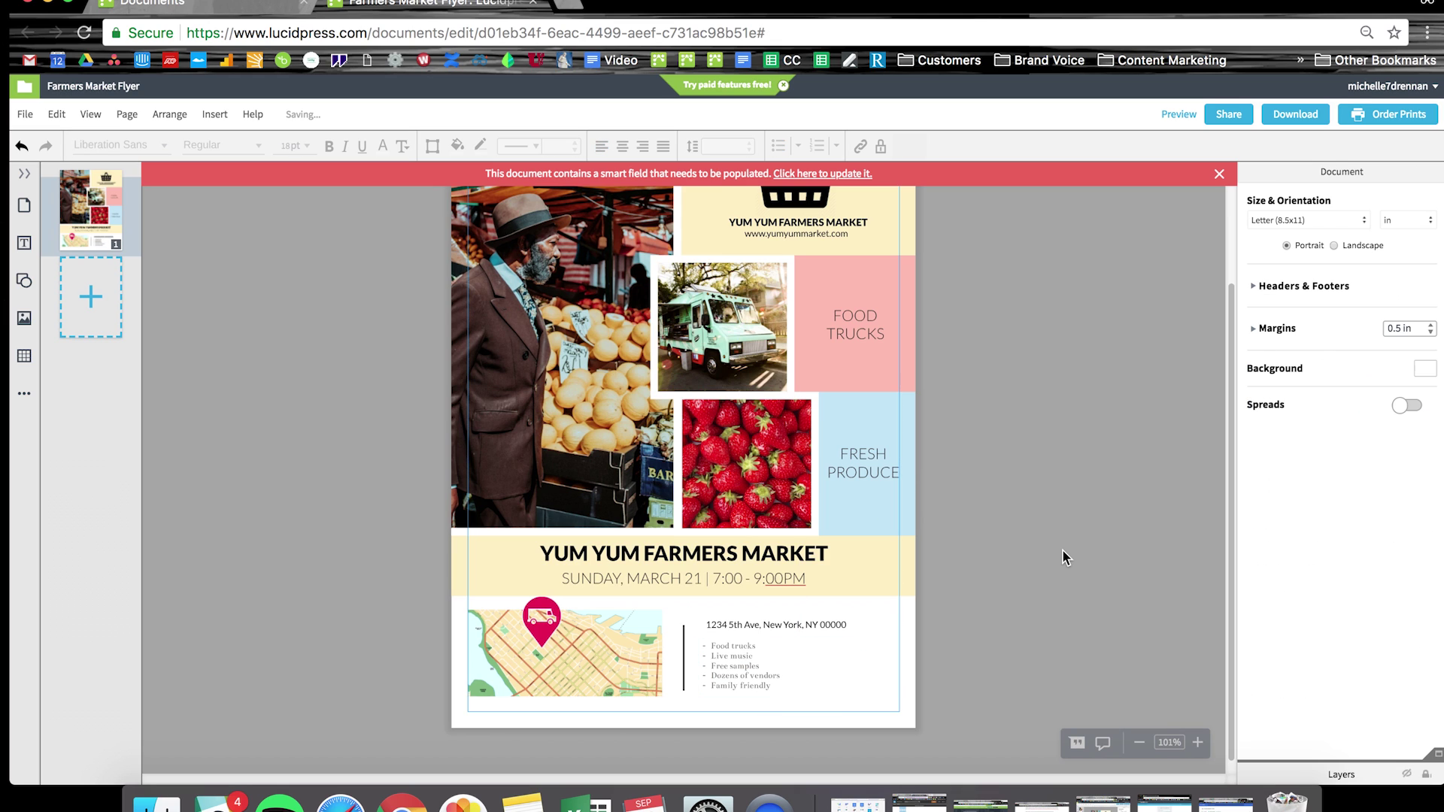
Open the text colour choices for the bulleted list of event features
{"action": "left_click", "coordinate": [743, 663]}
{"action": "left_click", "coordinate": [1409, 314]}
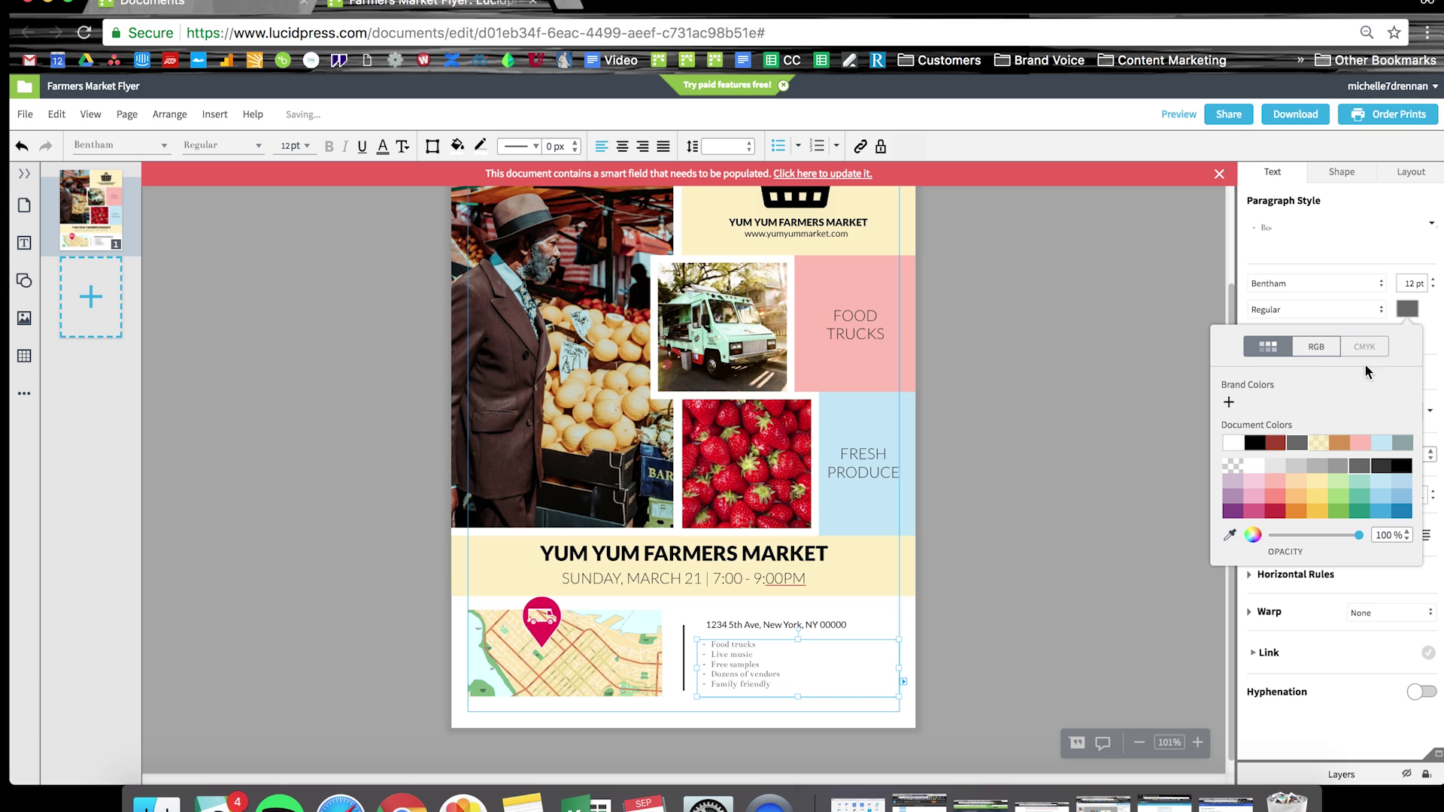
{"action": "left_click", "coordinate": [1054, 479]}
Dismiss the smart field notification and check the whole flyer at 75% zoom
{"action": "key", "text": "super+minus"}
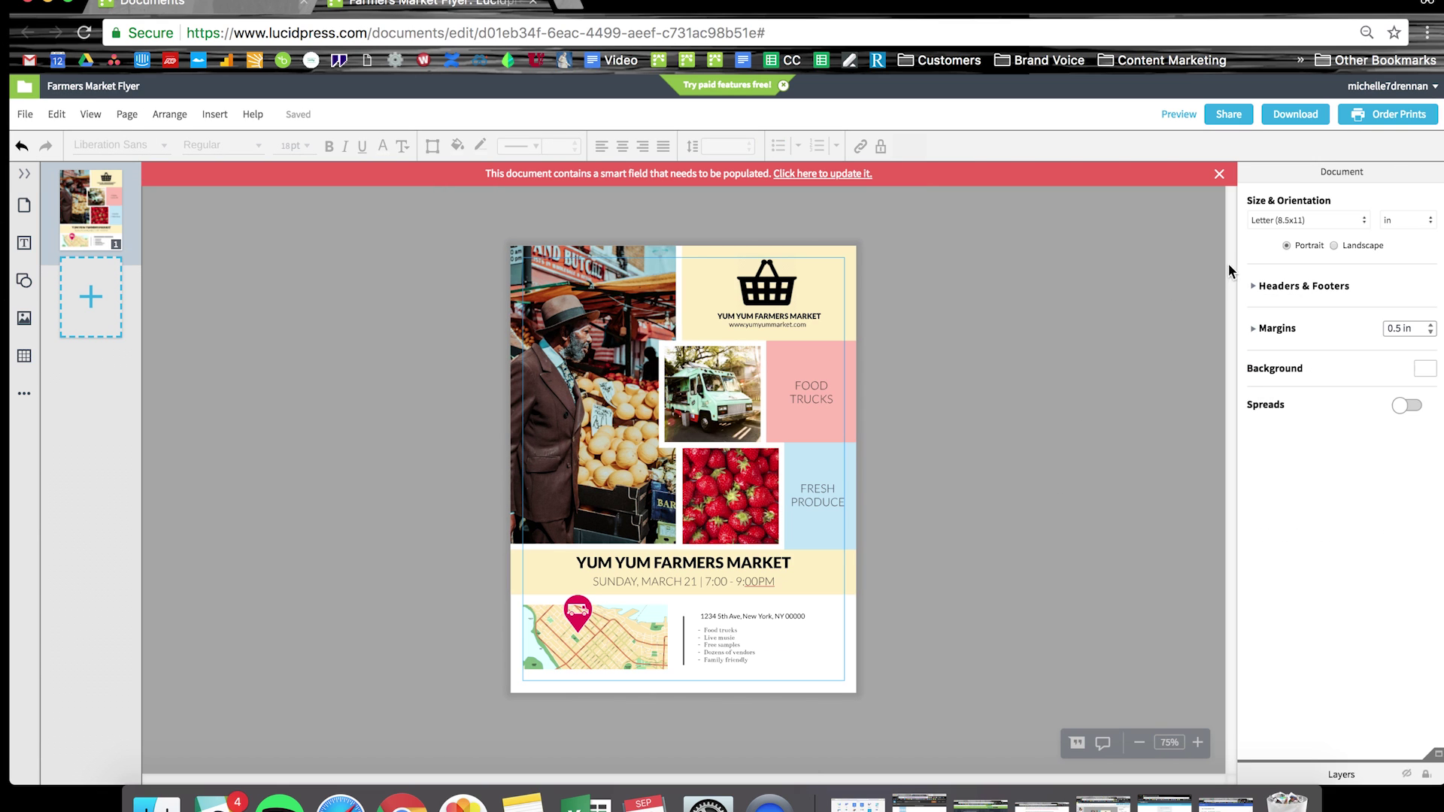
{"action": "left_click", "coordinate": [1220, 175]}
{"action": "key", "text": "super+plus"}
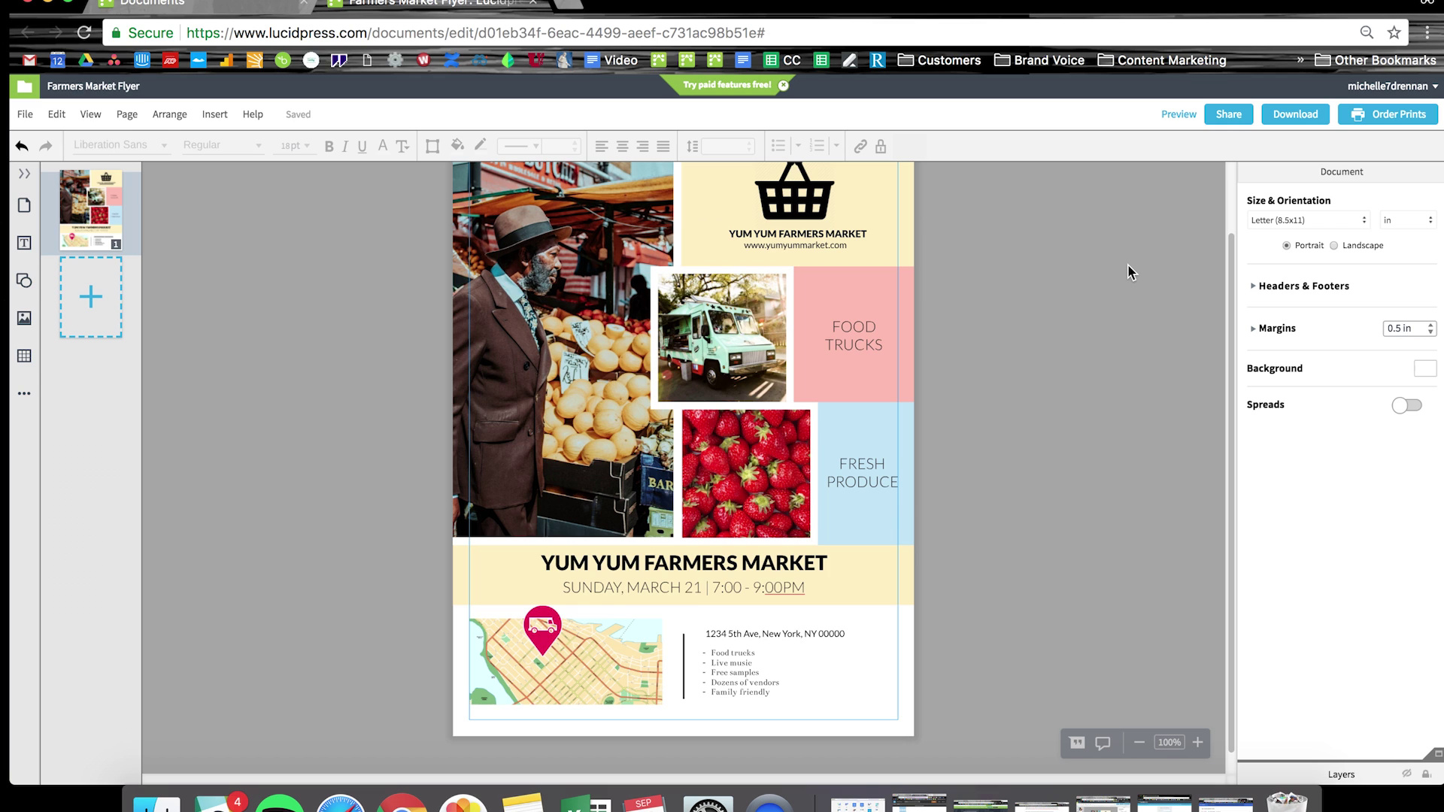
{"action": "key", "text": "super+minus"}
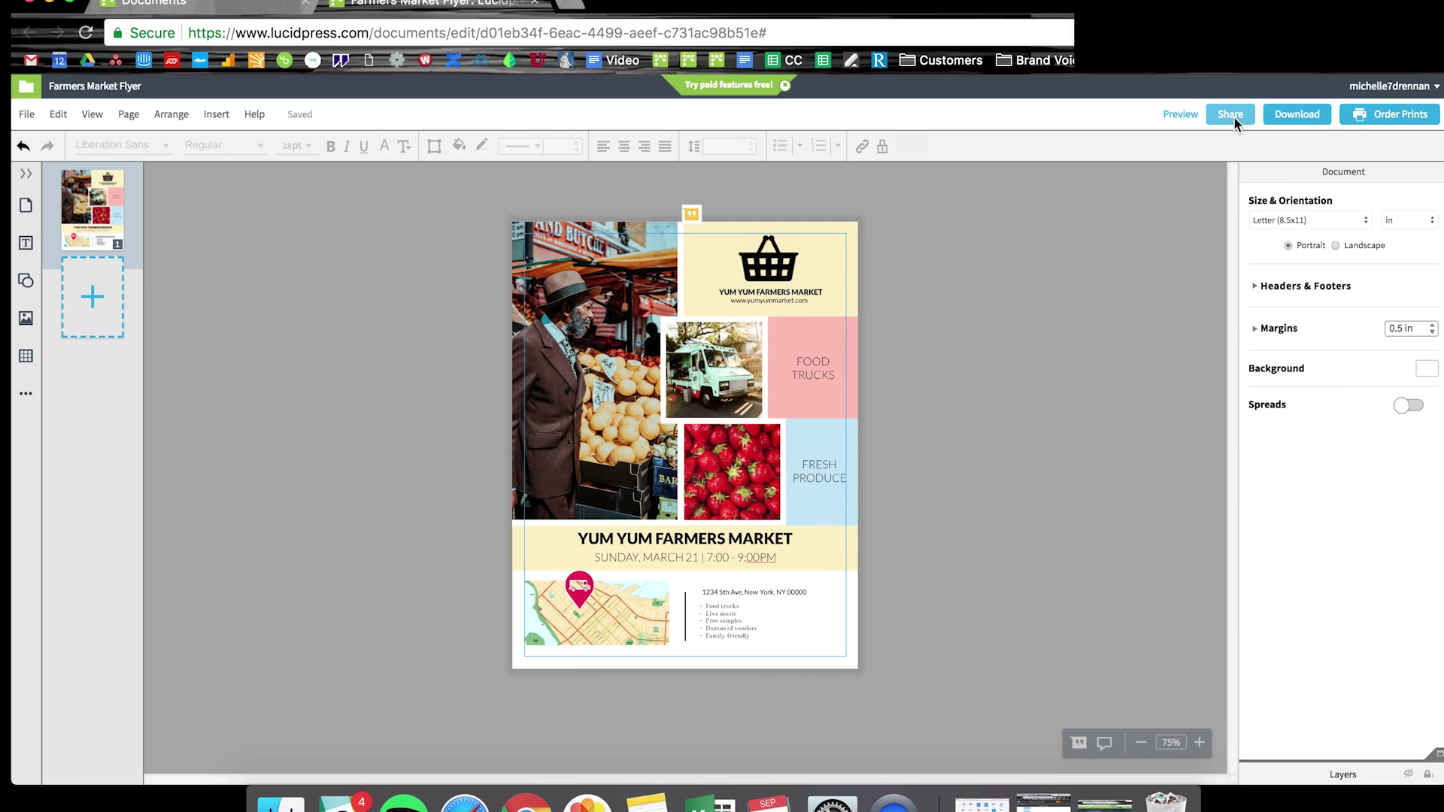
View the flyer's options for sharing with others and its download format options, closing each dialog
{"action": "left_click", "coordinate": [1231, 117]}
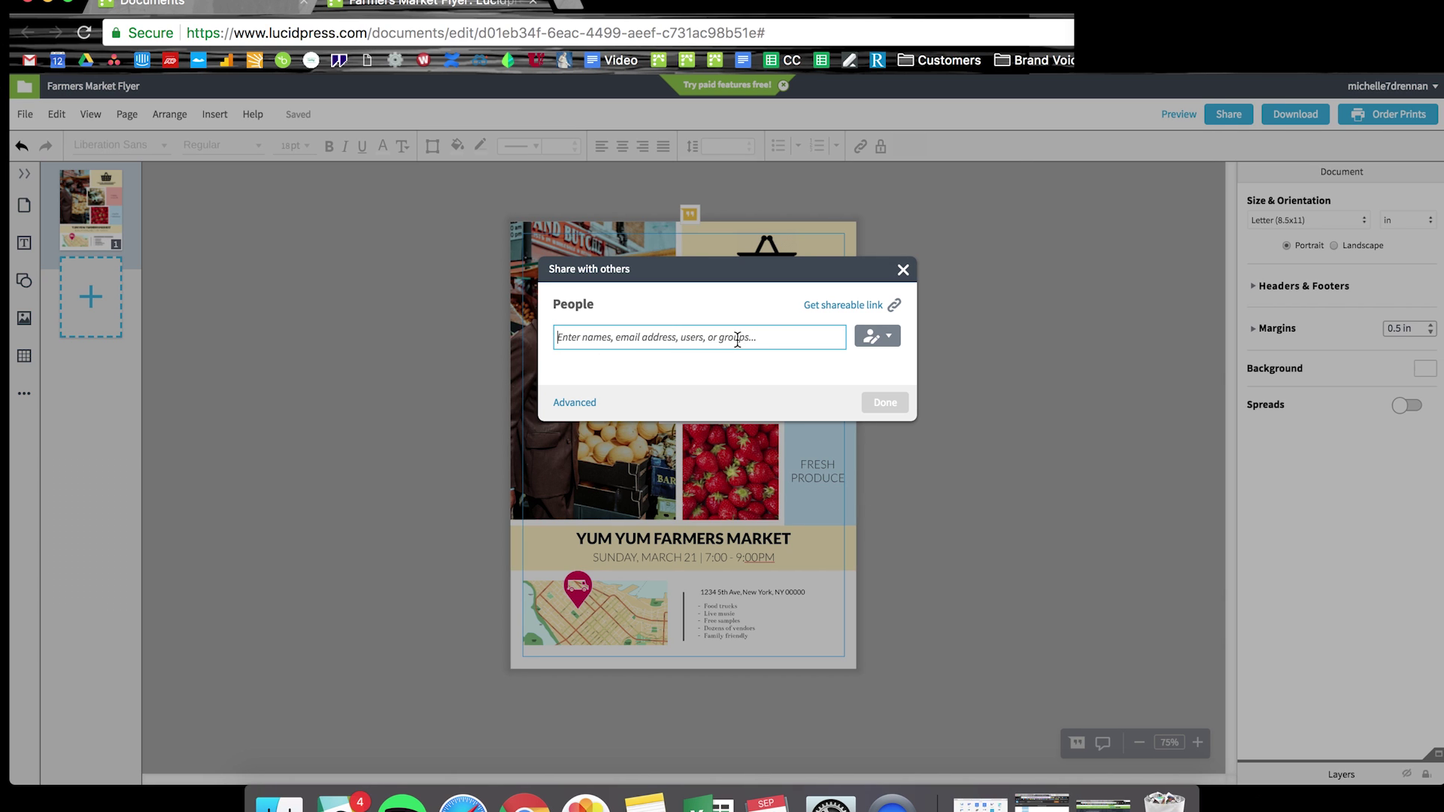
{"action": "left_click", "coordinate": [903, 269]}
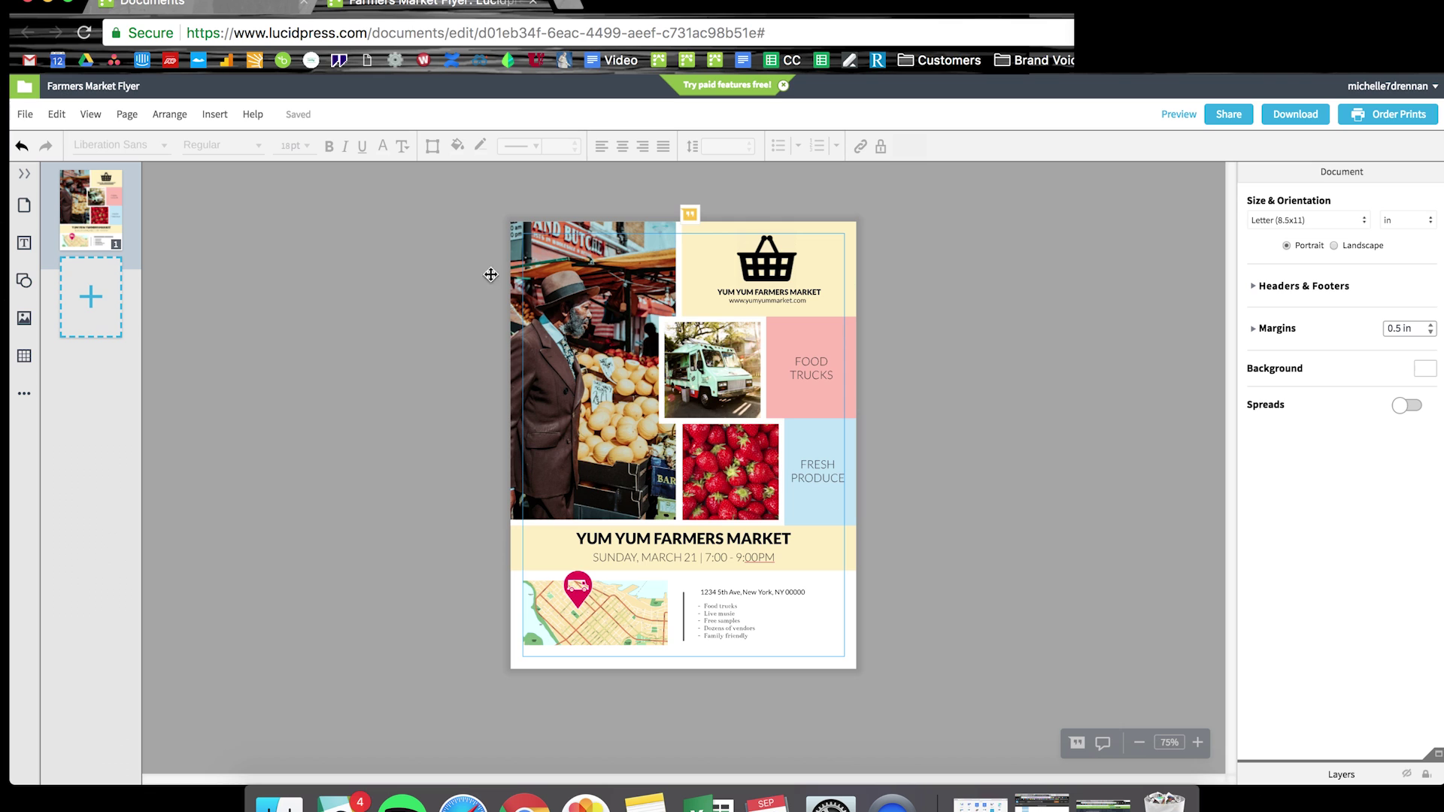
{"action": "left_click", "coordinate": [26, 115]}
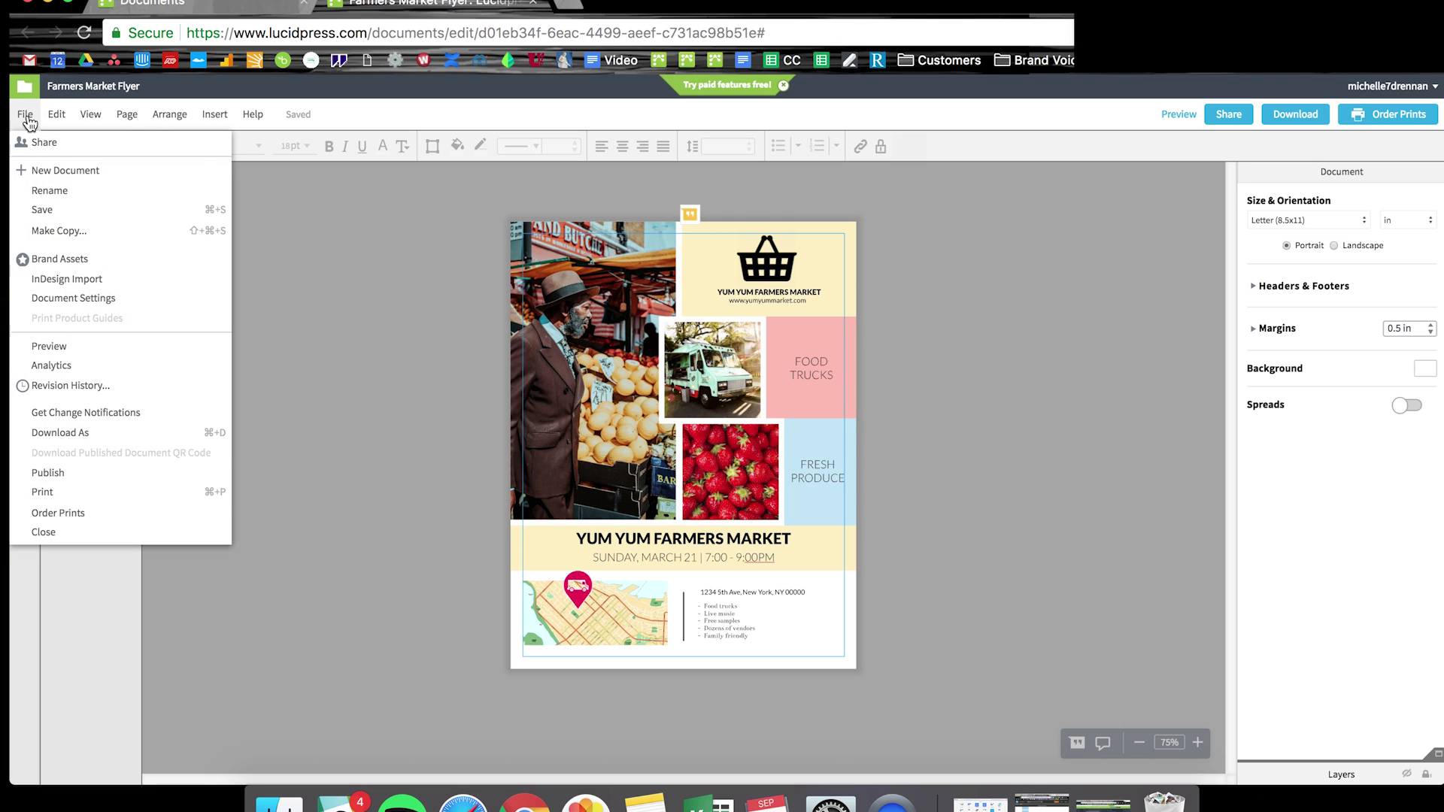
{"action": "left_click", "coordinate": [88, 432]}
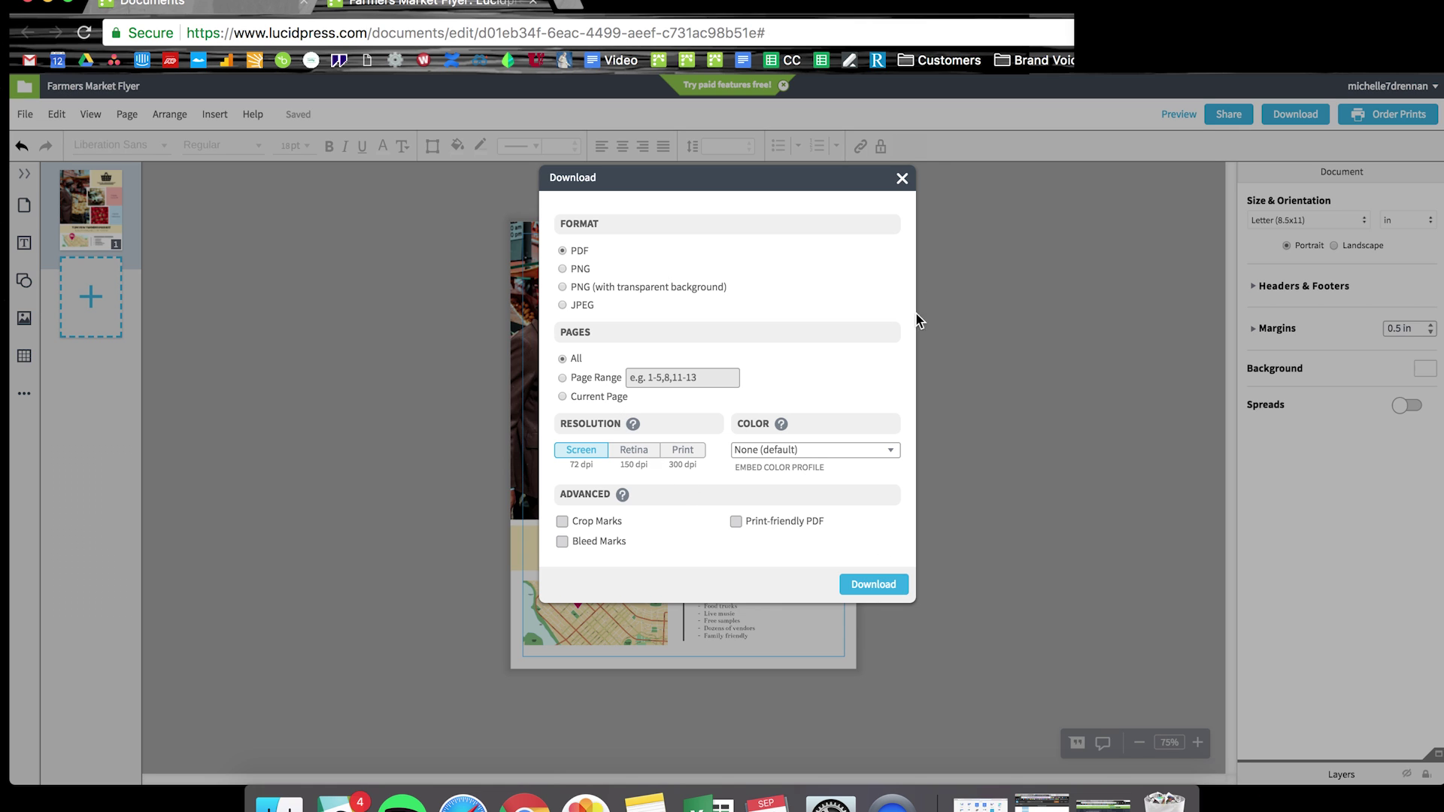
{"action": "left_click", "coordinate": [901, 180]}
Start publishing the flyer on the web and close the publishing dialog
{"action": "left_click", "coordinate": [24, 113]}
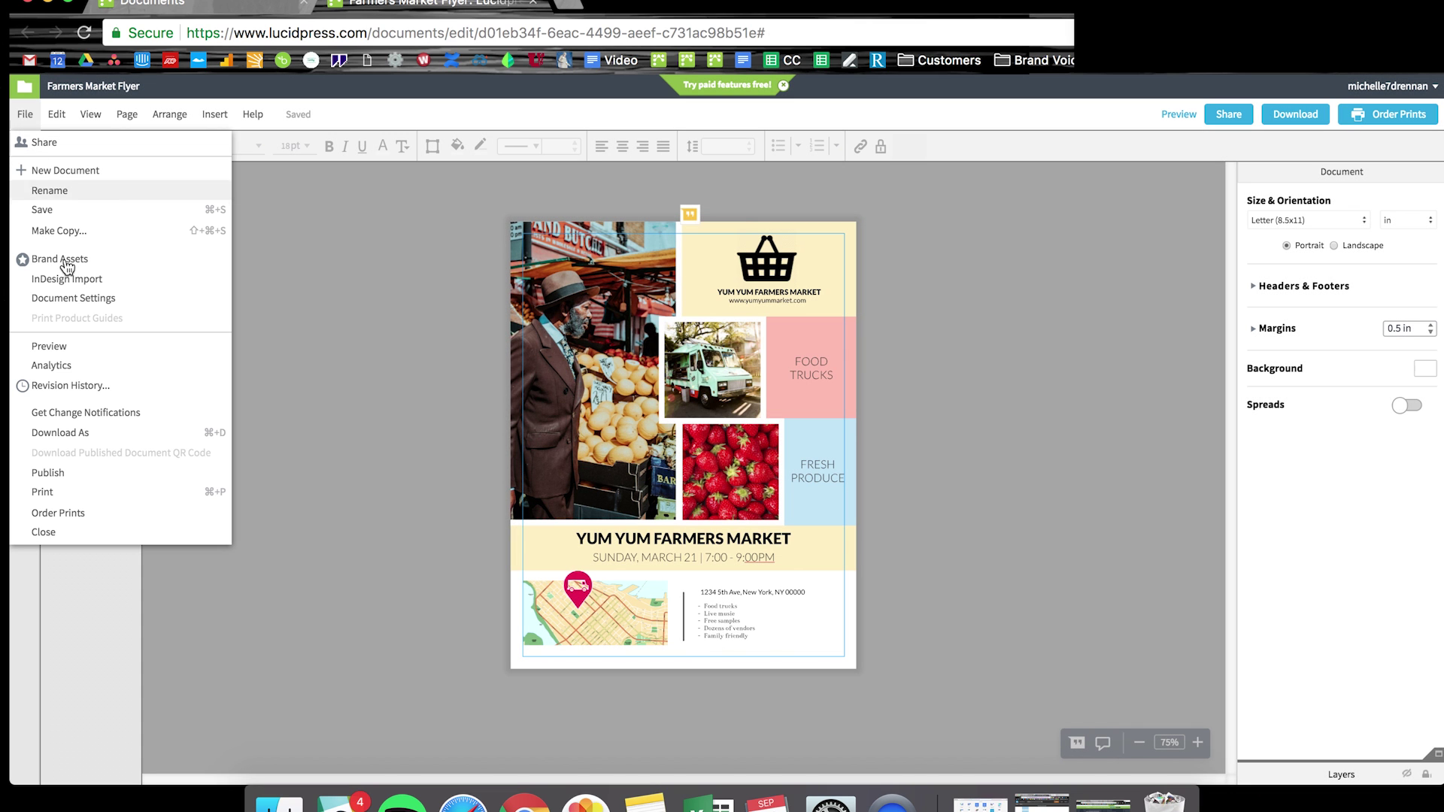
{"action": "left_click", "coordinate": [85, 483]}
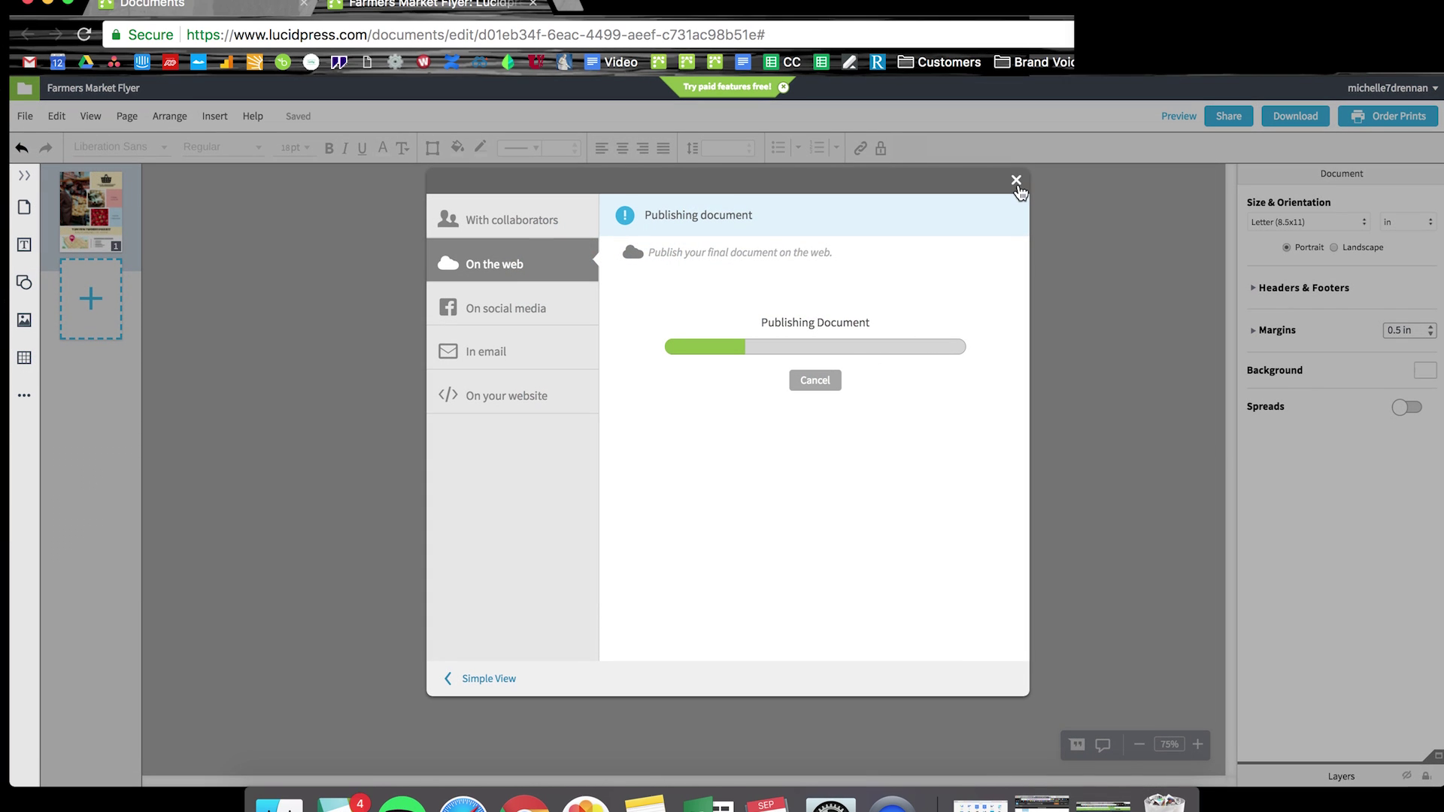
{"action": "left_click", "coordinate": [1016, 180]}
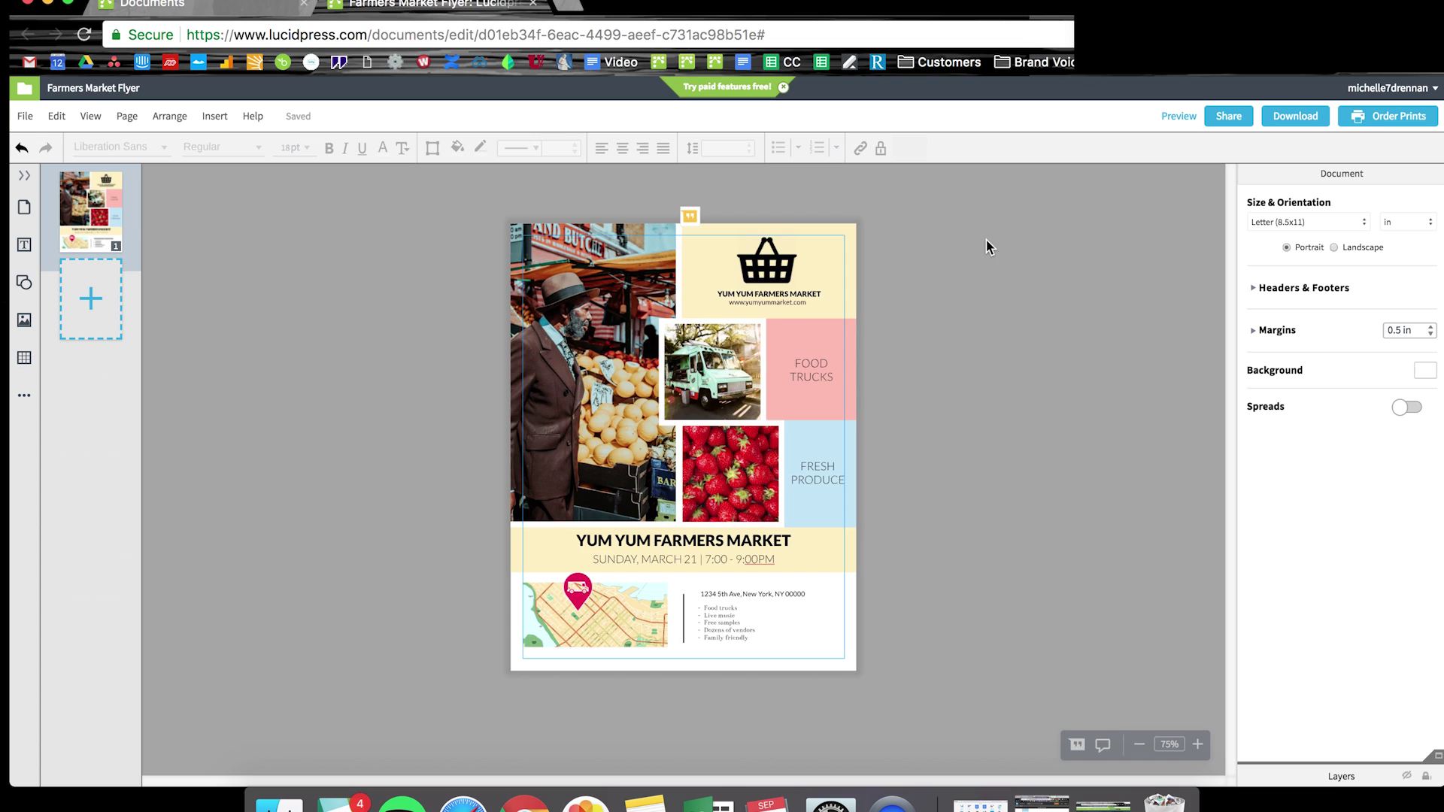